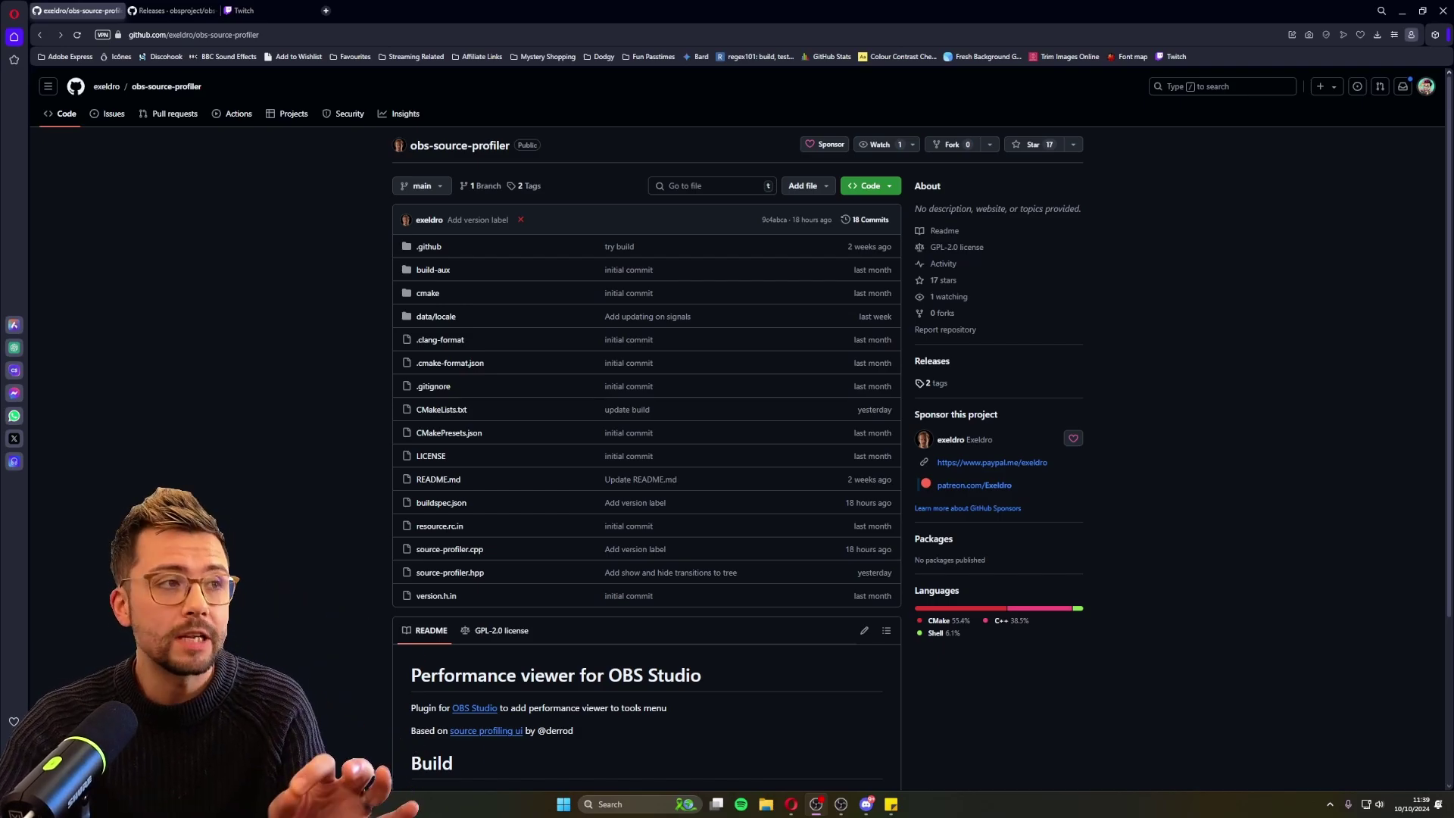
# - Go to the obs-studio Releases page and scroll to the 31.0.0 Beta 1 new features
pyautogui.click(181, 11)
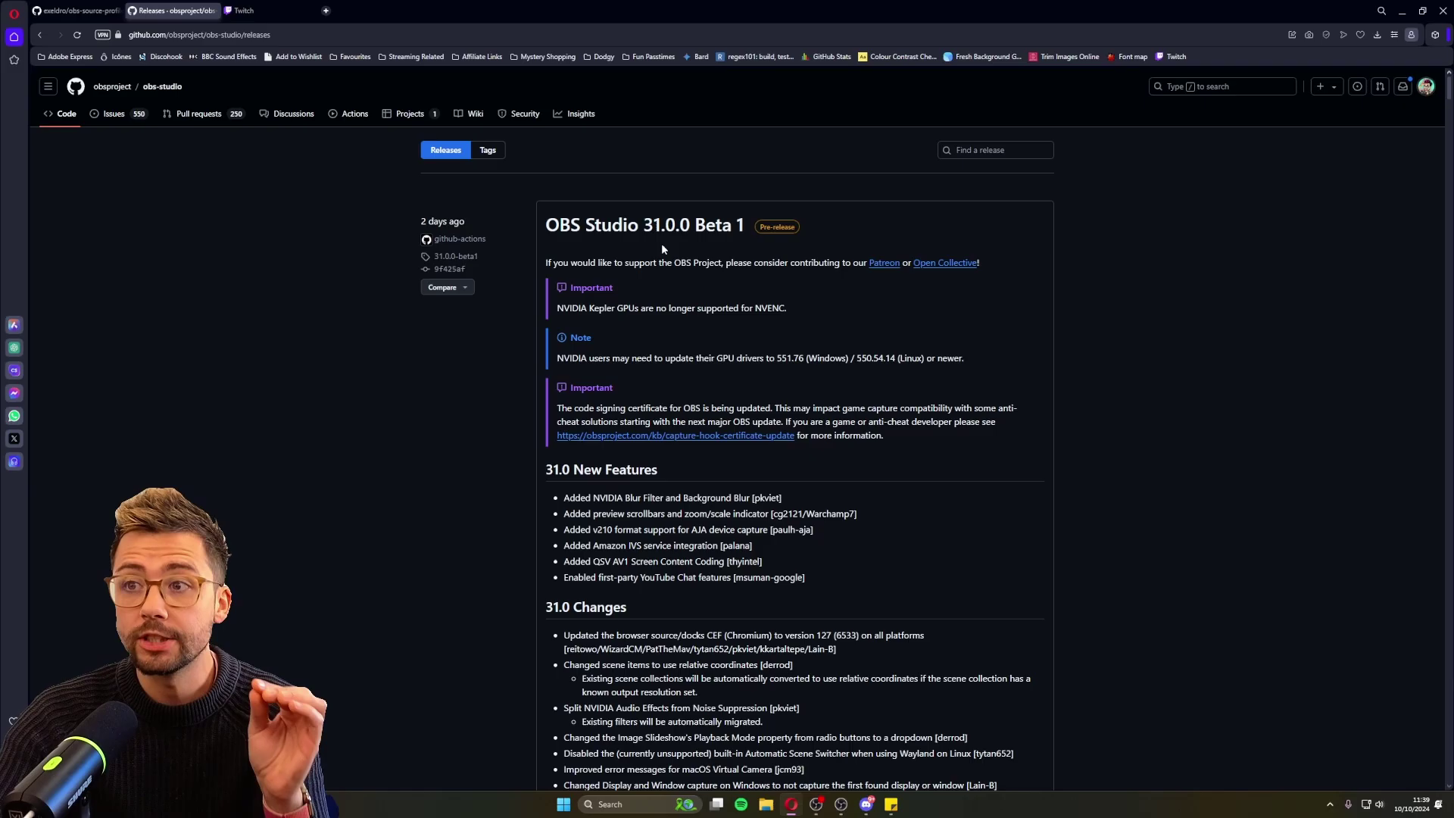
pyautogui.scroll(-20, 728, 411)
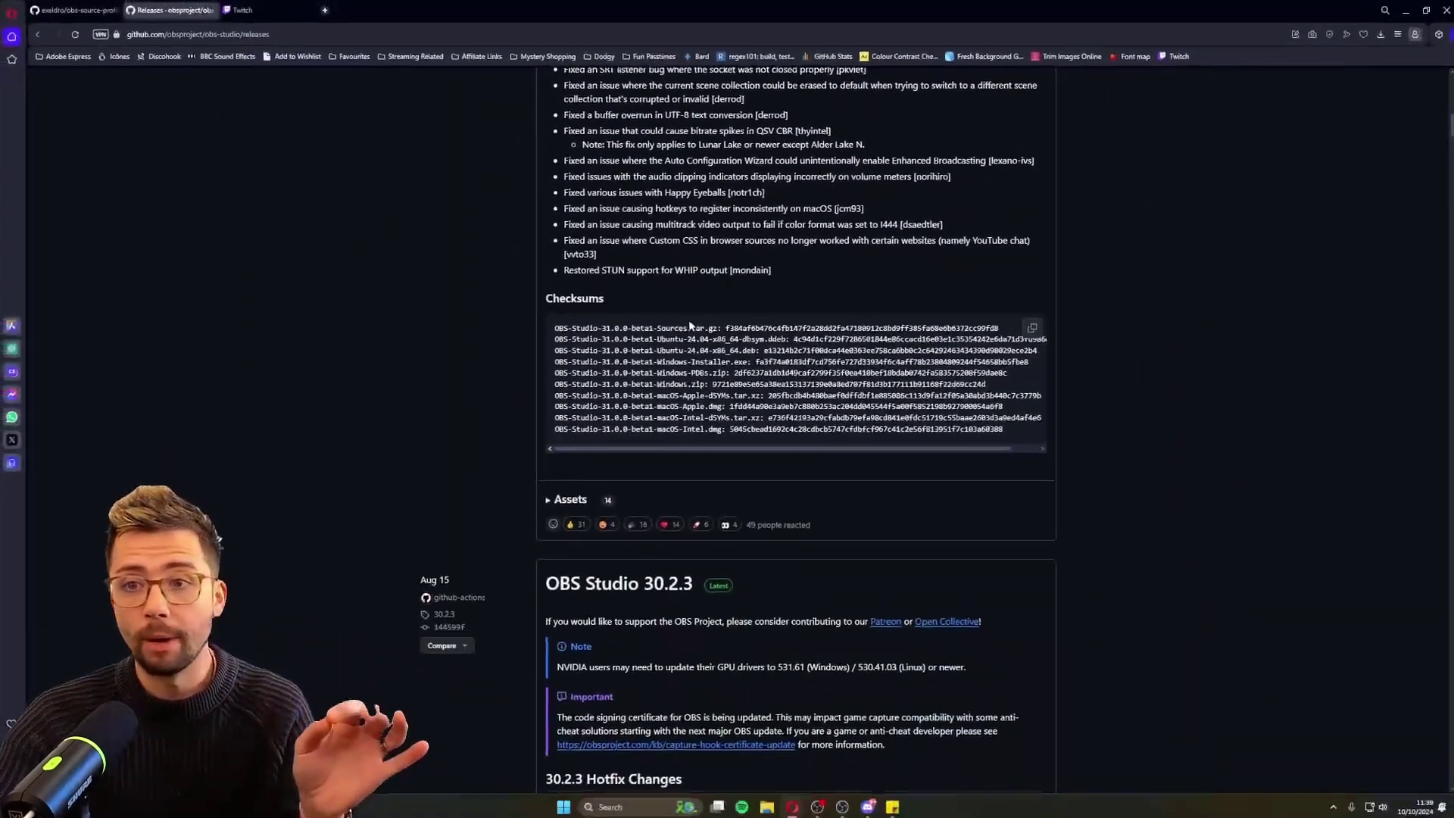
pyautogui.scroll(15, 720, 467)
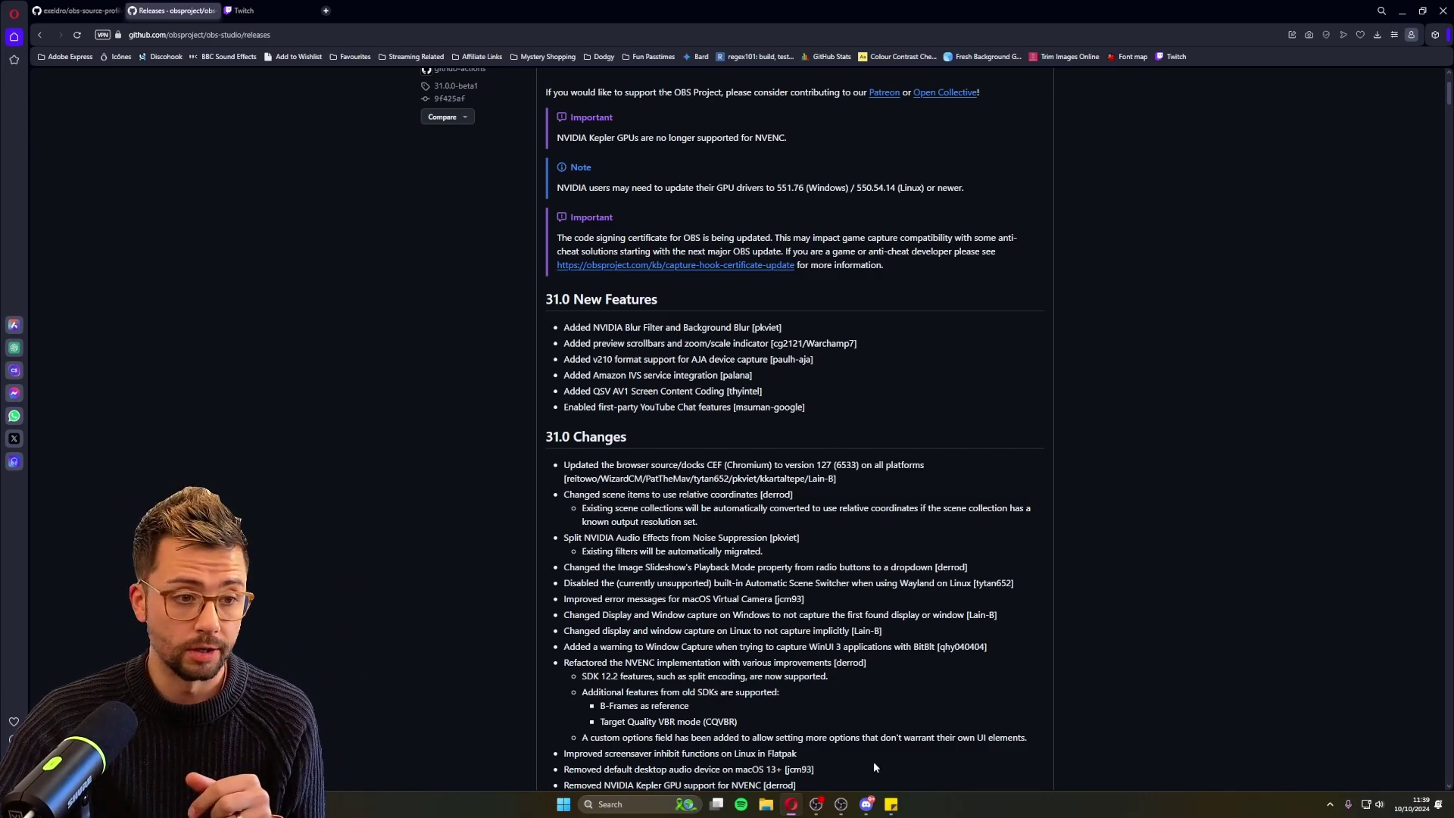
# - Bring OBS Studio forward and open the Performance viewer from Tools
pyautogui.click(840, 805)
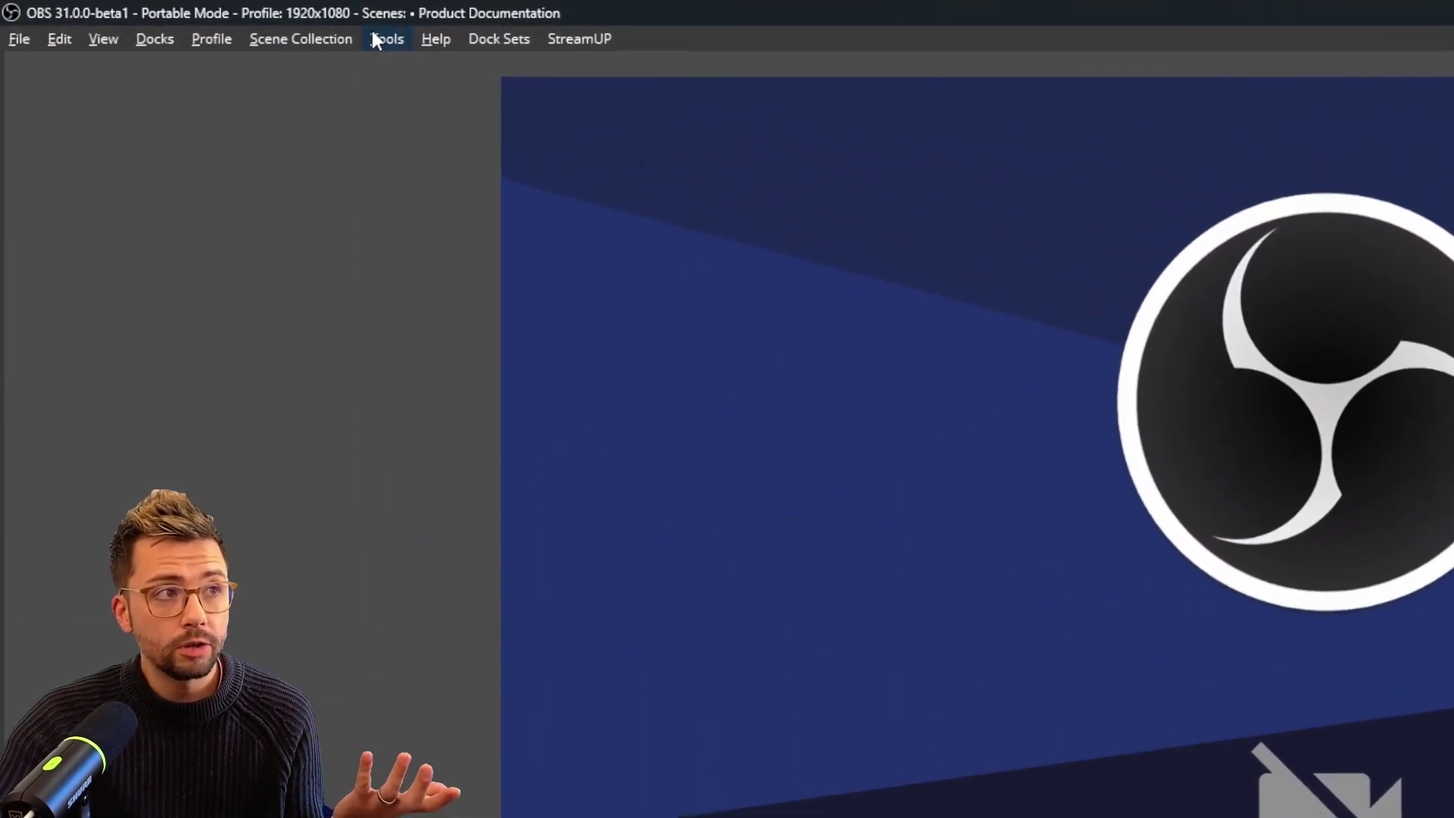
pyautogui.click(196, 19)
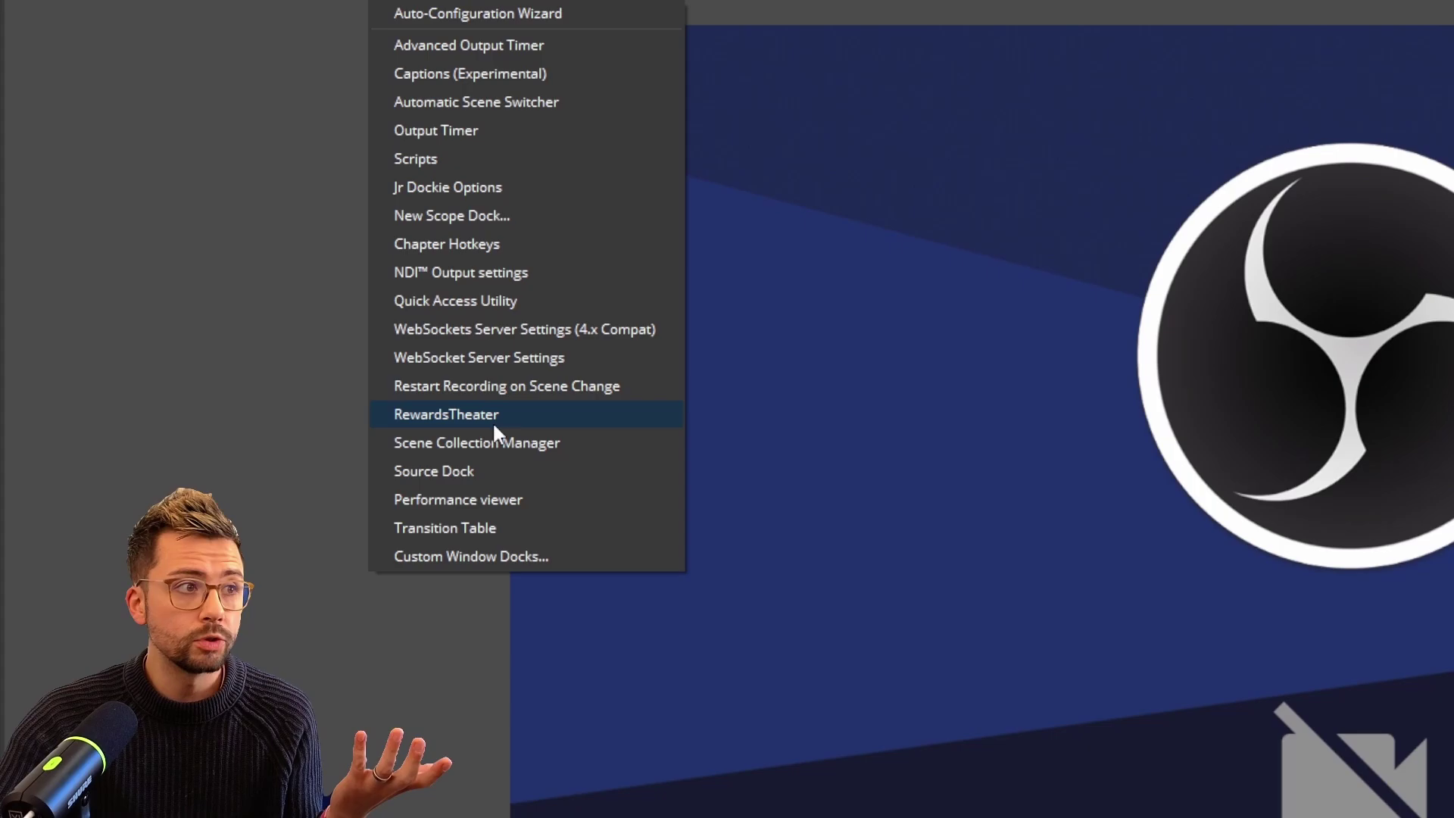
pyautogui.click(462, 501)
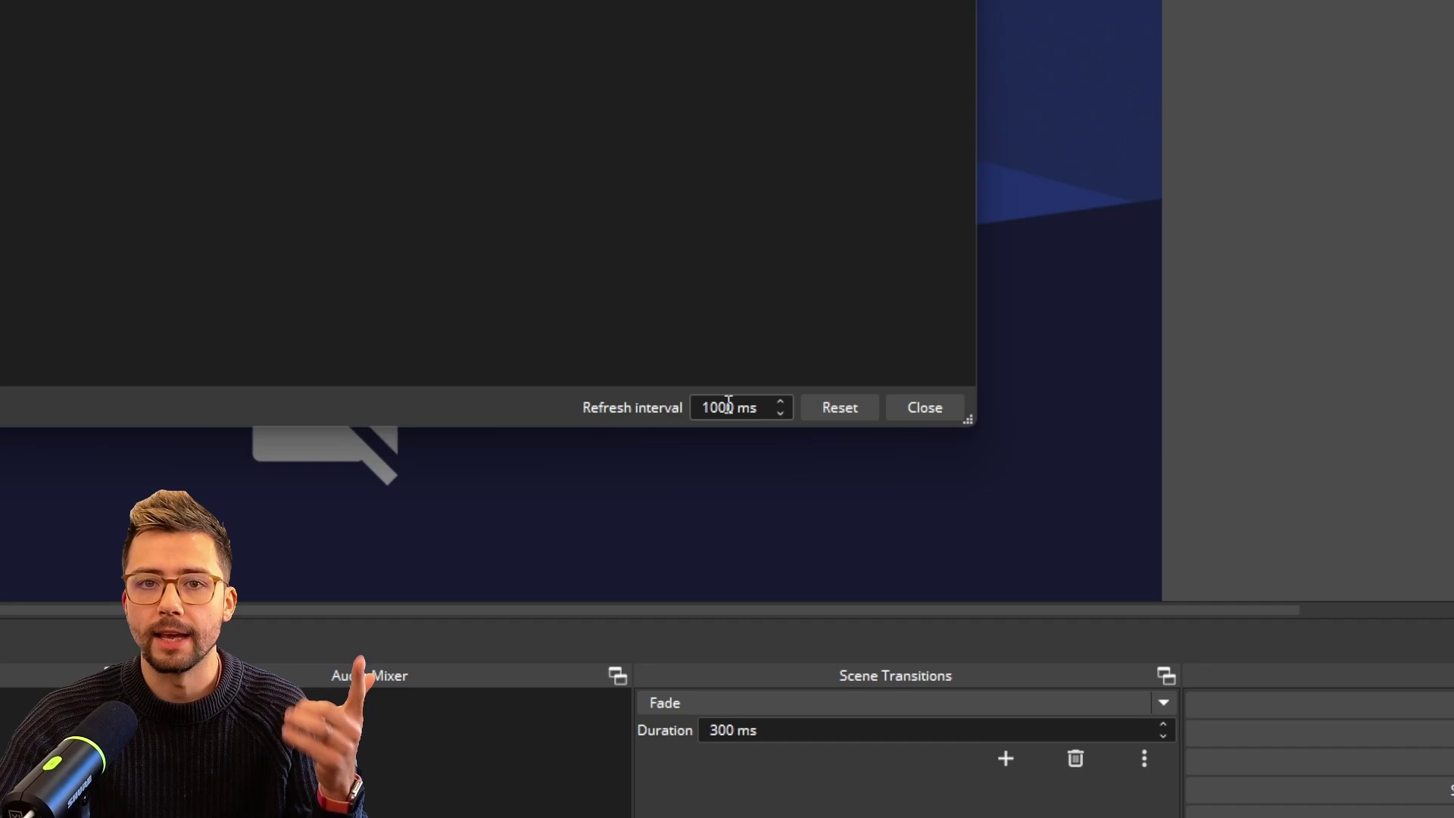
# - Try a 500 ms value in the Refresh interval box
pyautogui.doubleClick(728, 407)
pyautogui.write('500')
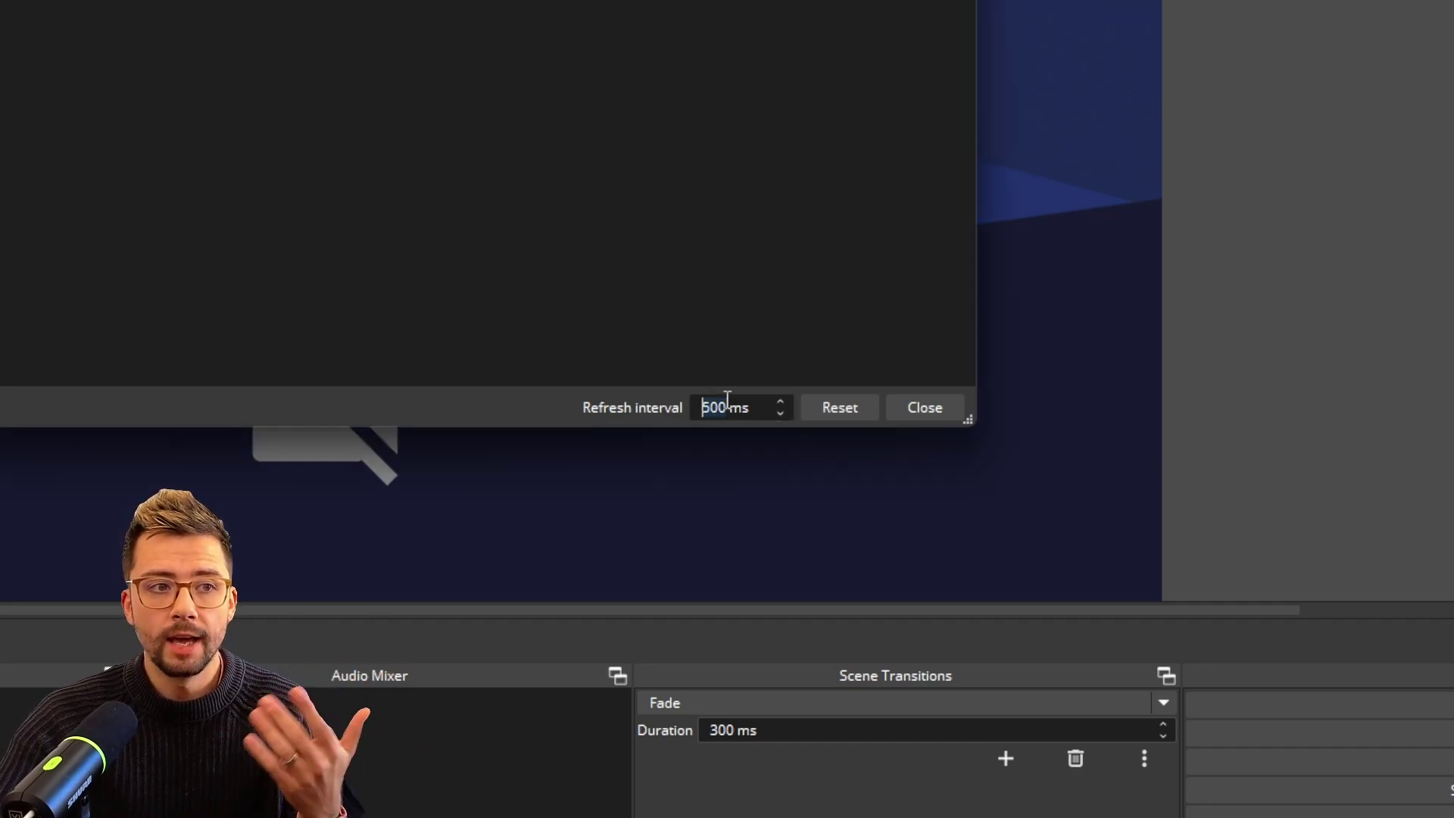
pyautogui.press('Return')
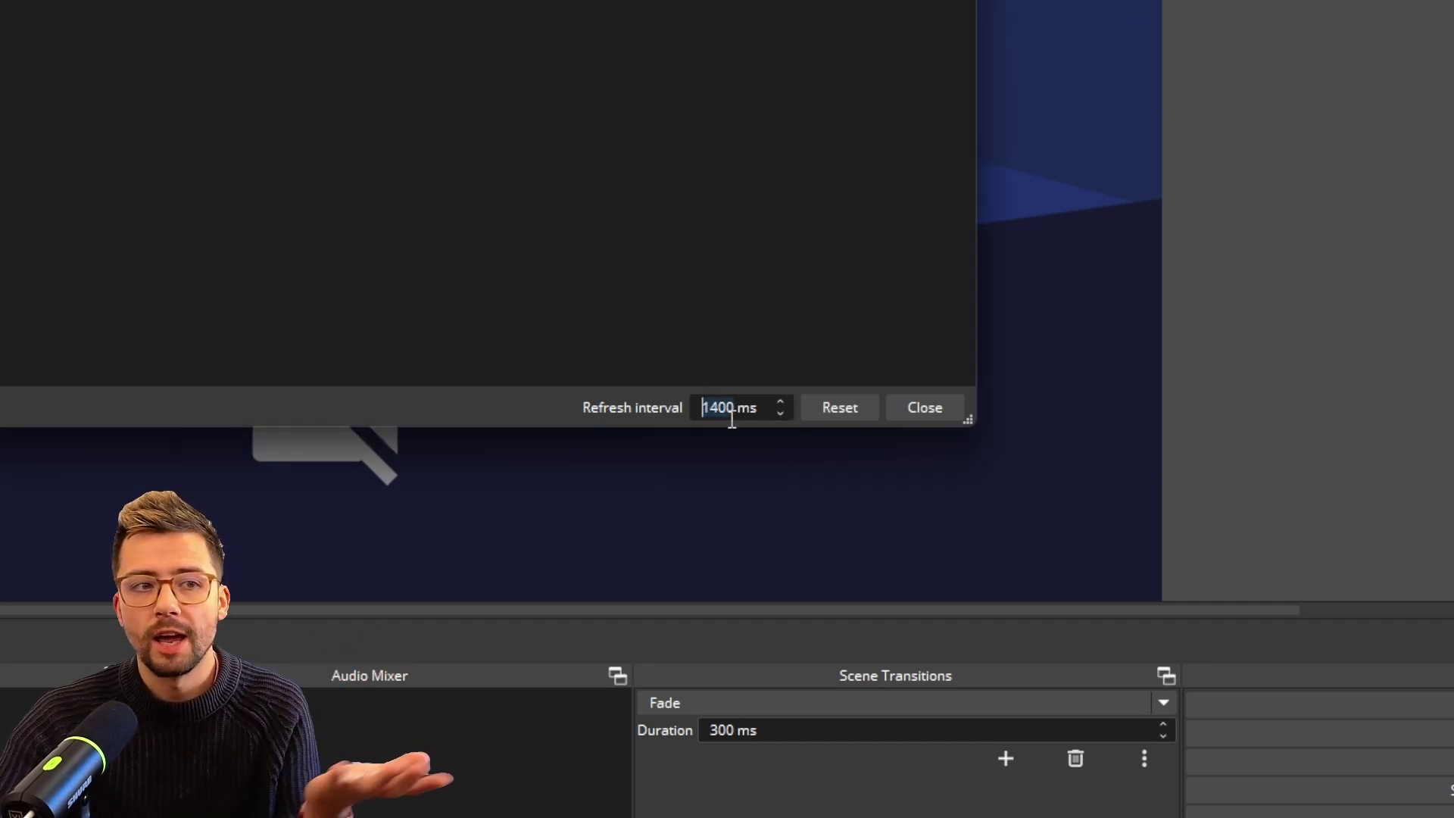
pyautogui.scroll(3, 731, 417)
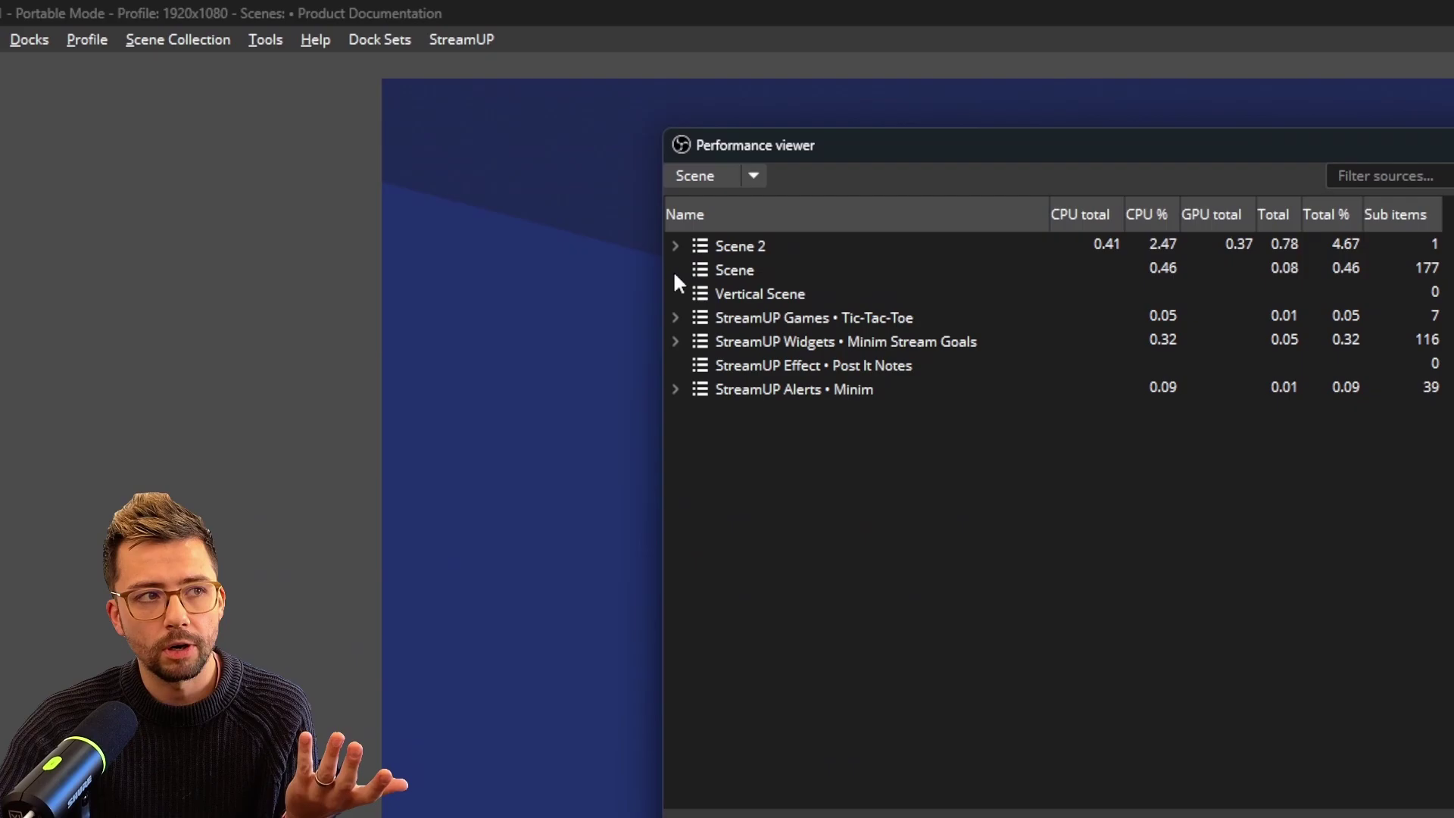
pyautogui.click(47, 270)
pyautogui.click(729, 317)
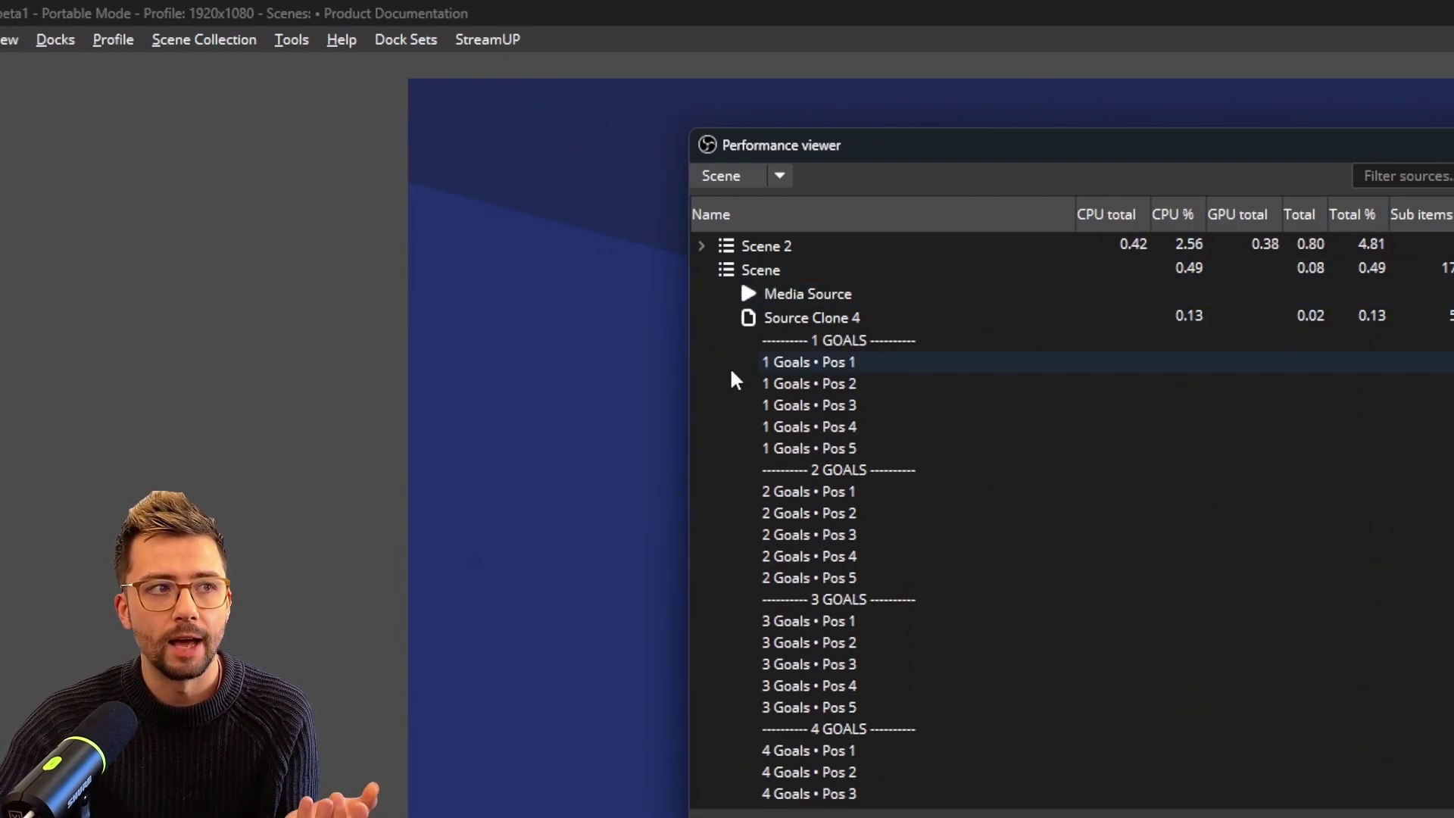
pyautogui.scroll(-15, 853, 708)
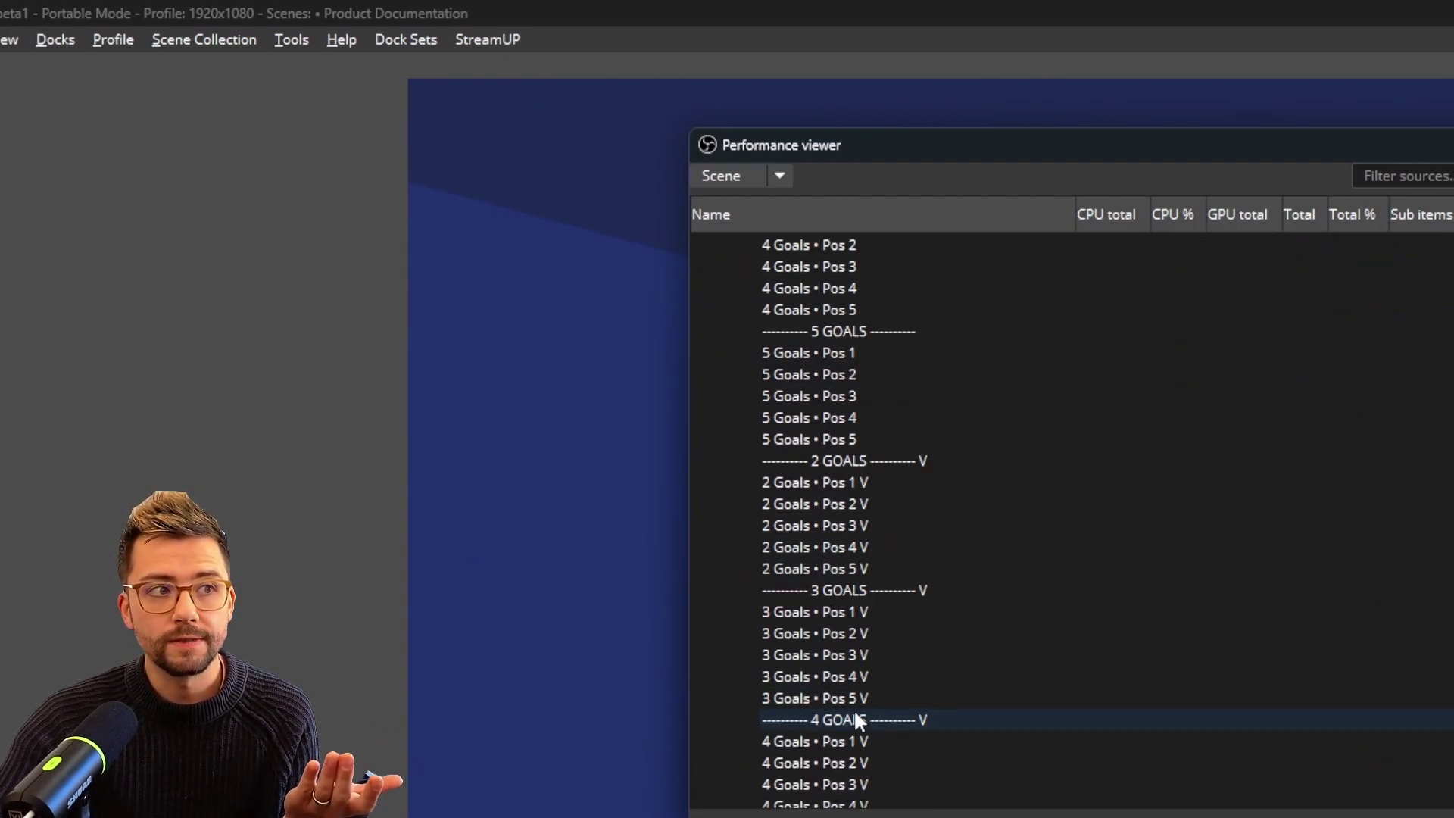
pyautogui.scroll(-1, 855, 716)
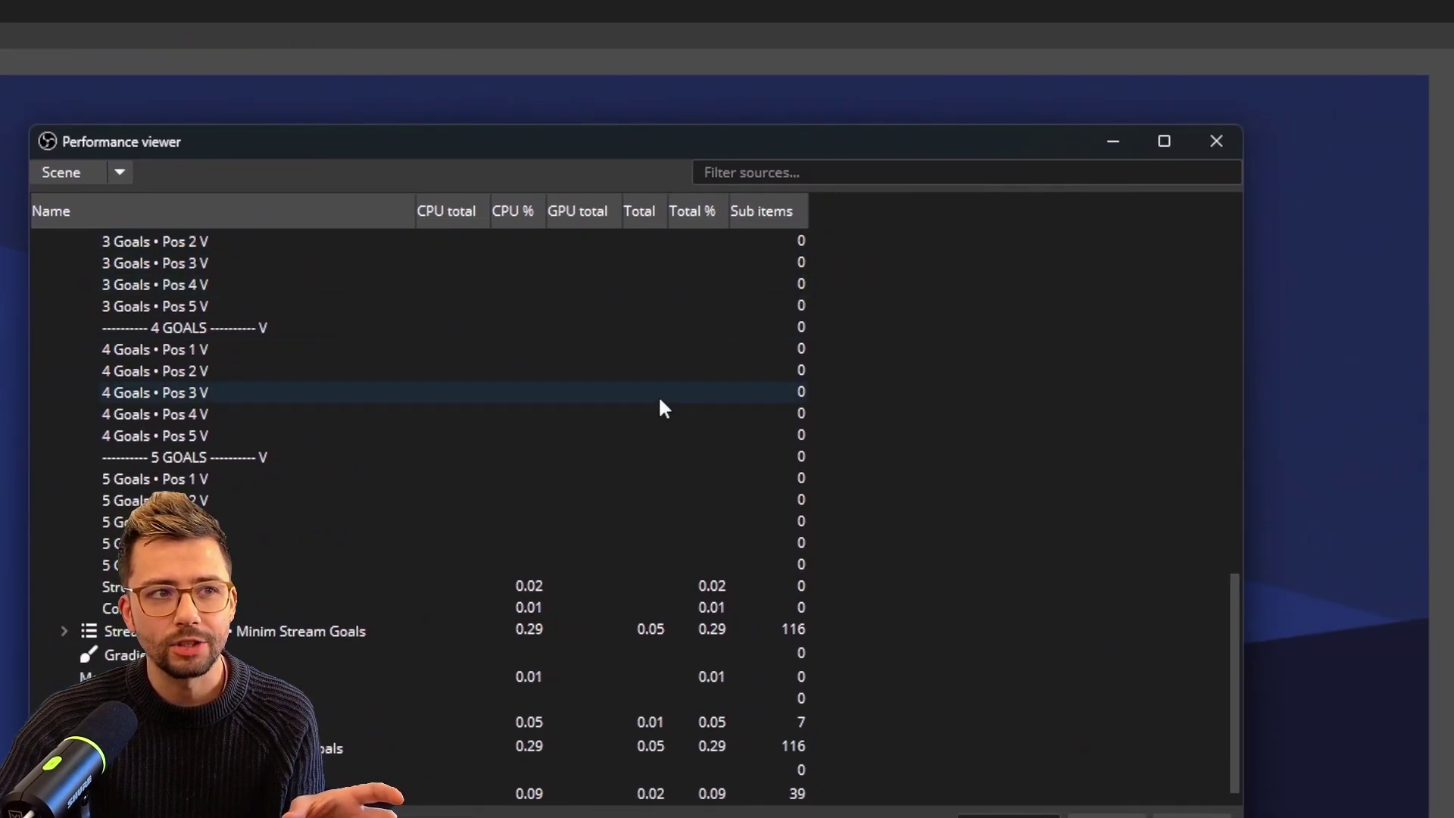
pyautogui.scroll(18, 513, 373)
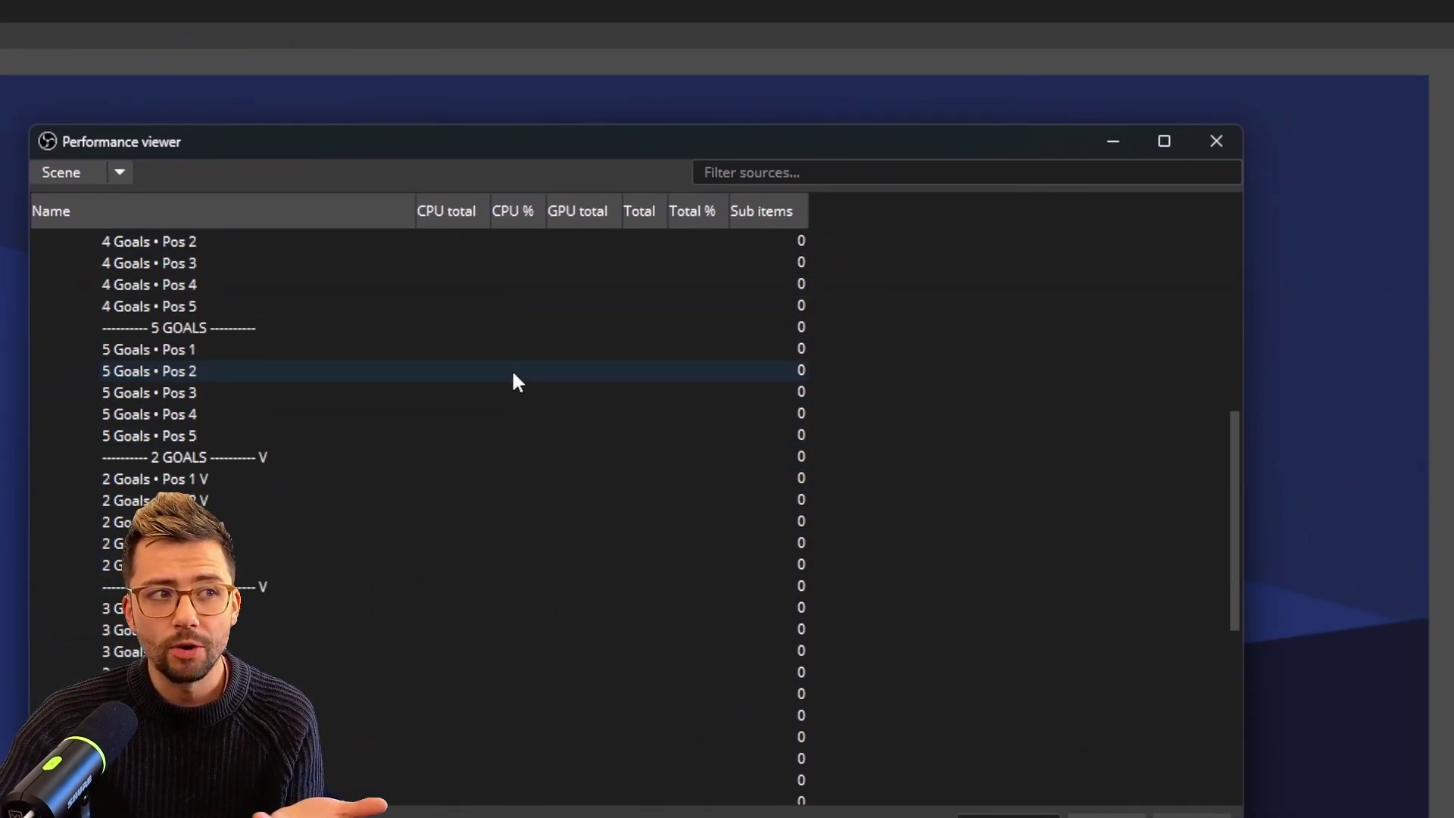
pyautogui.scroll(2, 212, 477)
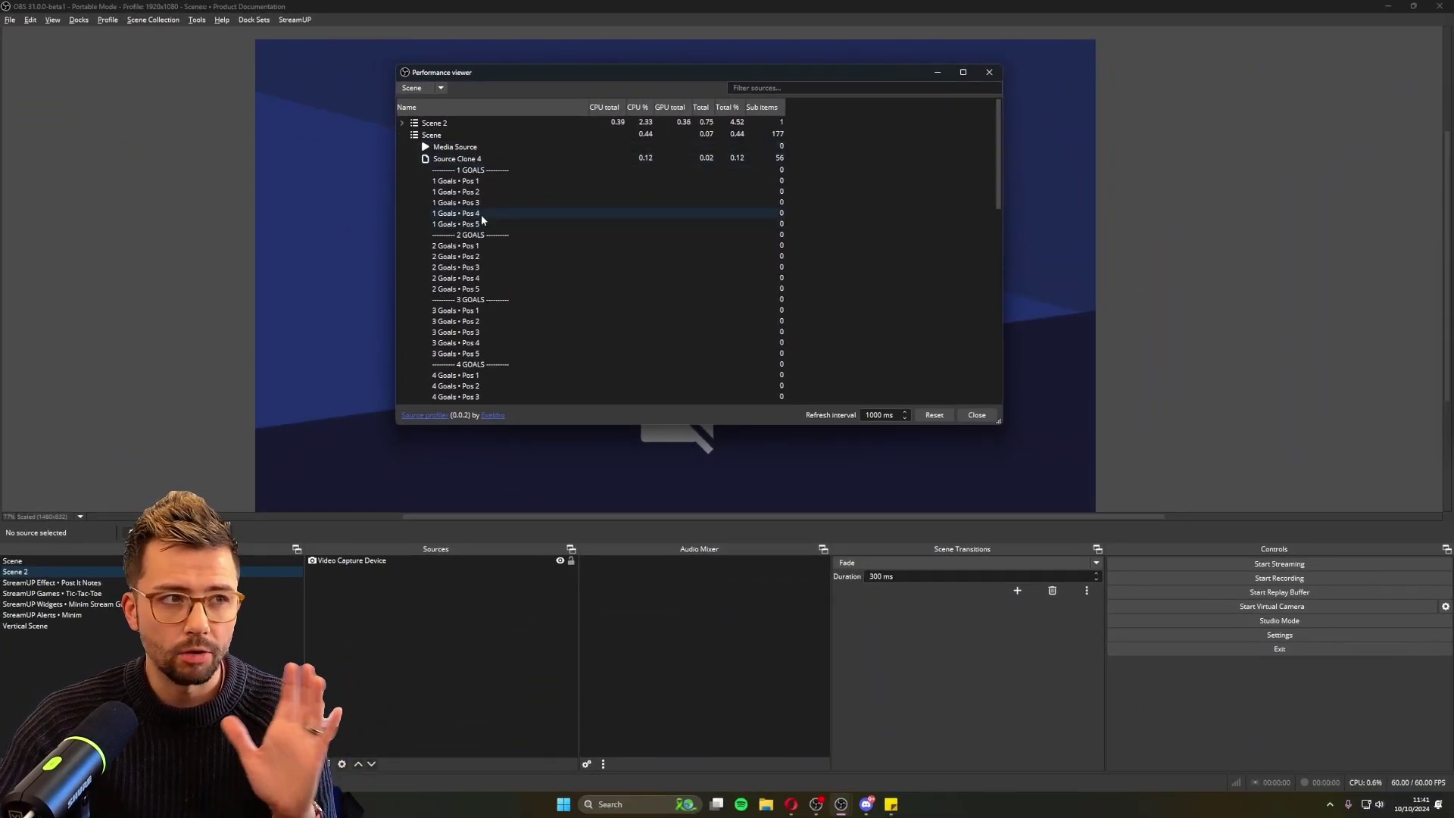
# - Collapse Scene, select the StreamUP Widgets scene, and expand Minim Stream Goals and Goal 5 Group
pyautogui.click(401, 134)
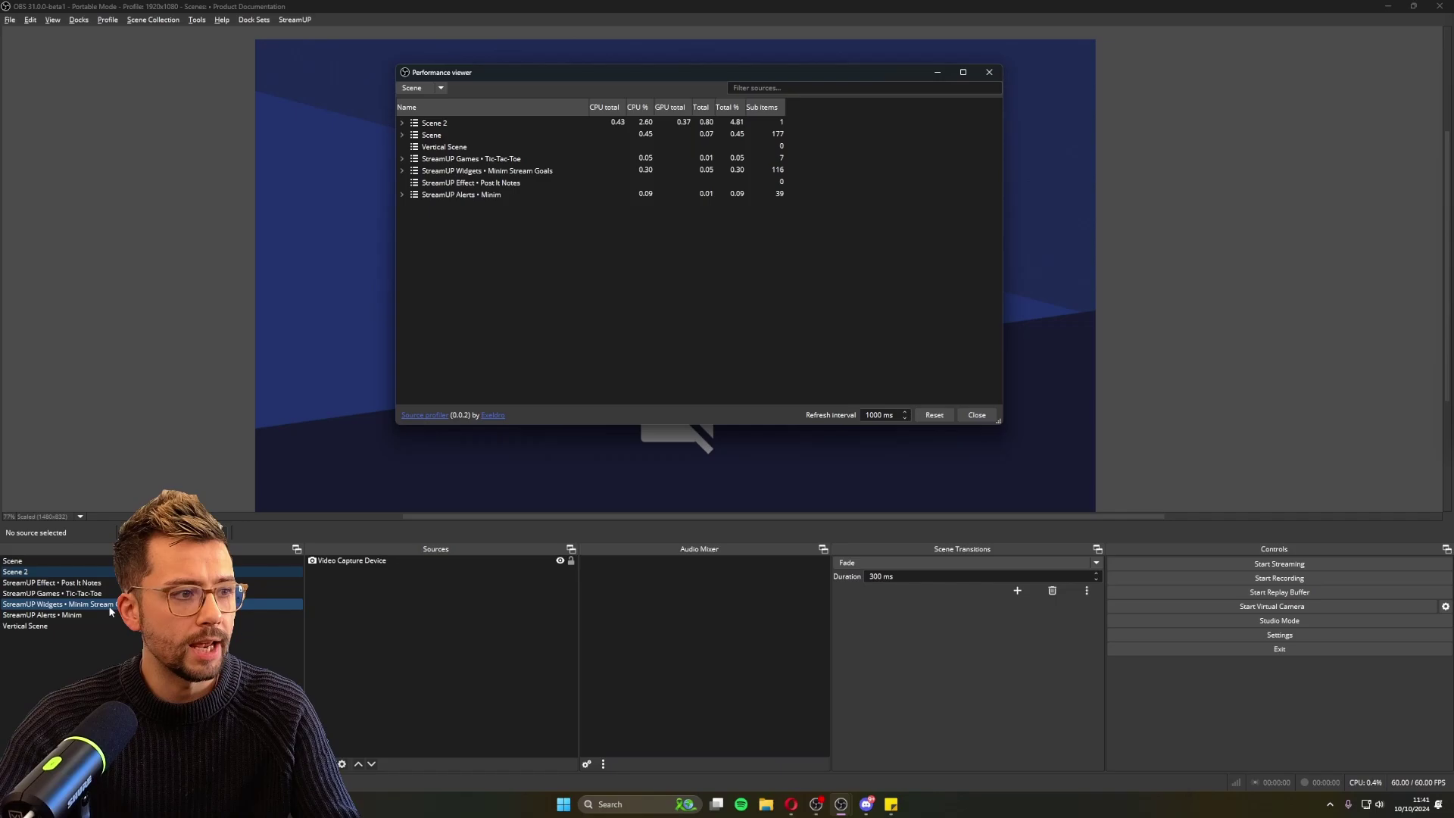
pyautogui.click(98, 604)
pyautogui.hotkey('alt', 'Tab')
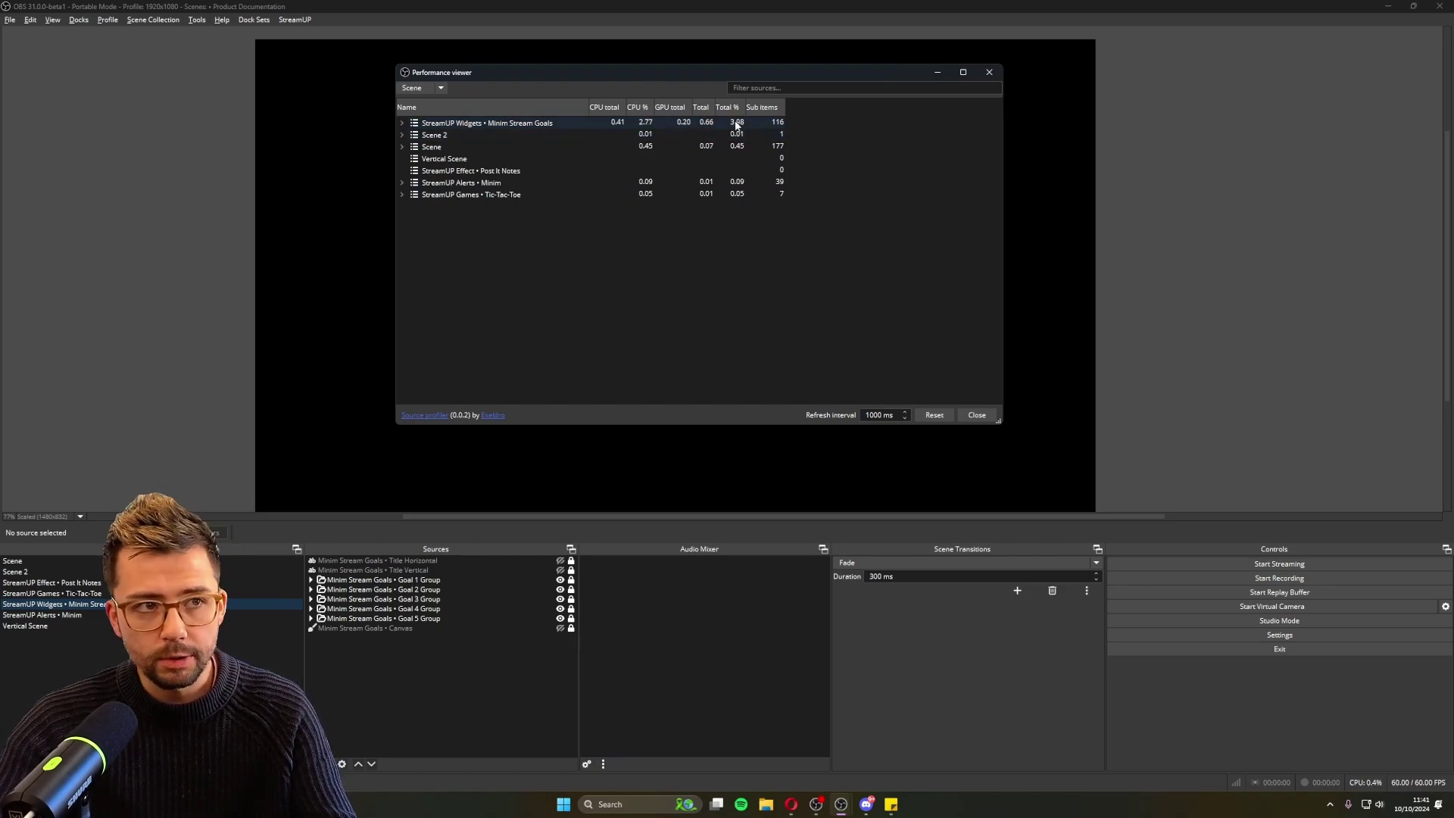
pyautogui.doubleClick(465, 124)
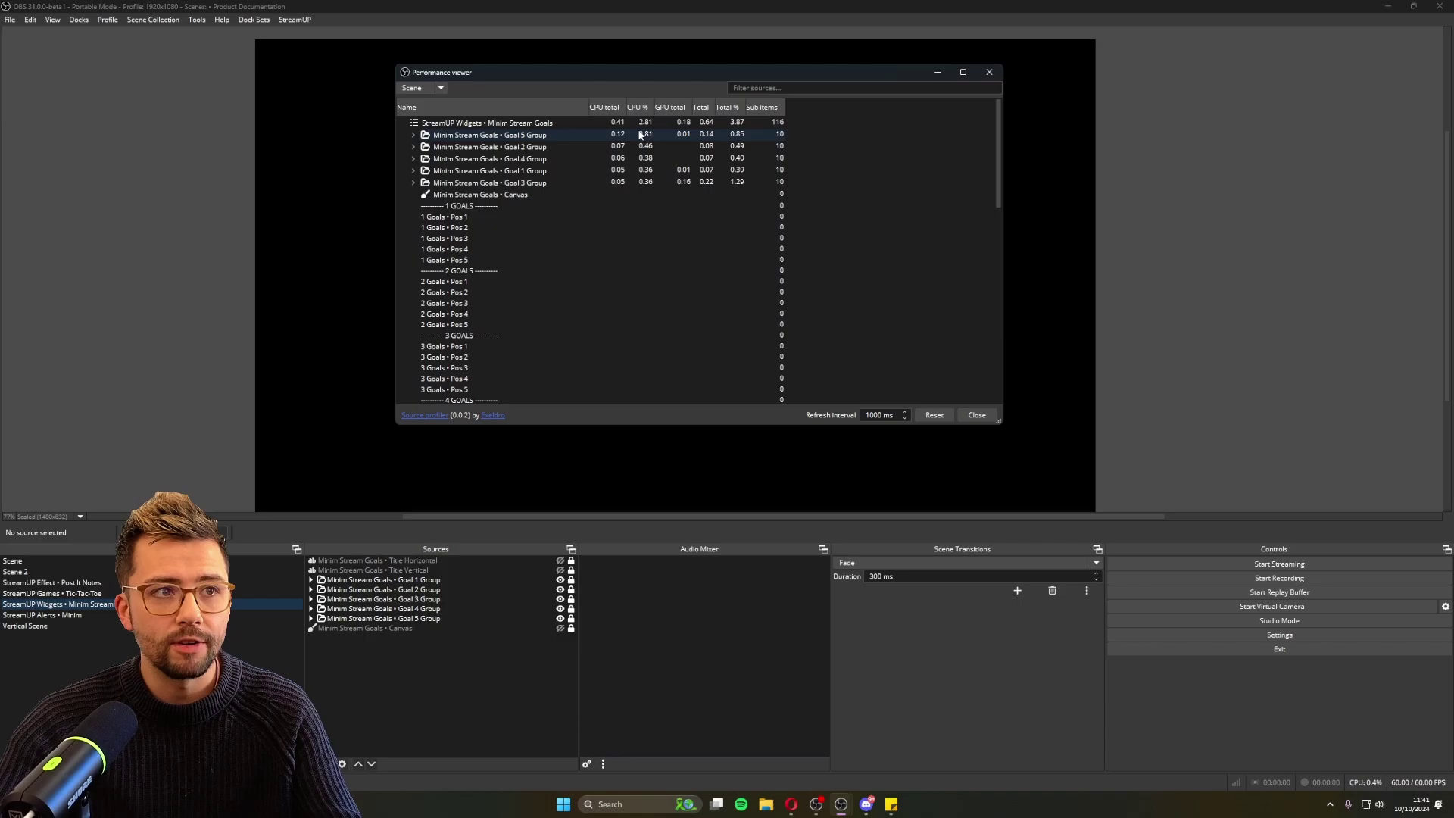
pyautogui.doubleClick(503, 136)
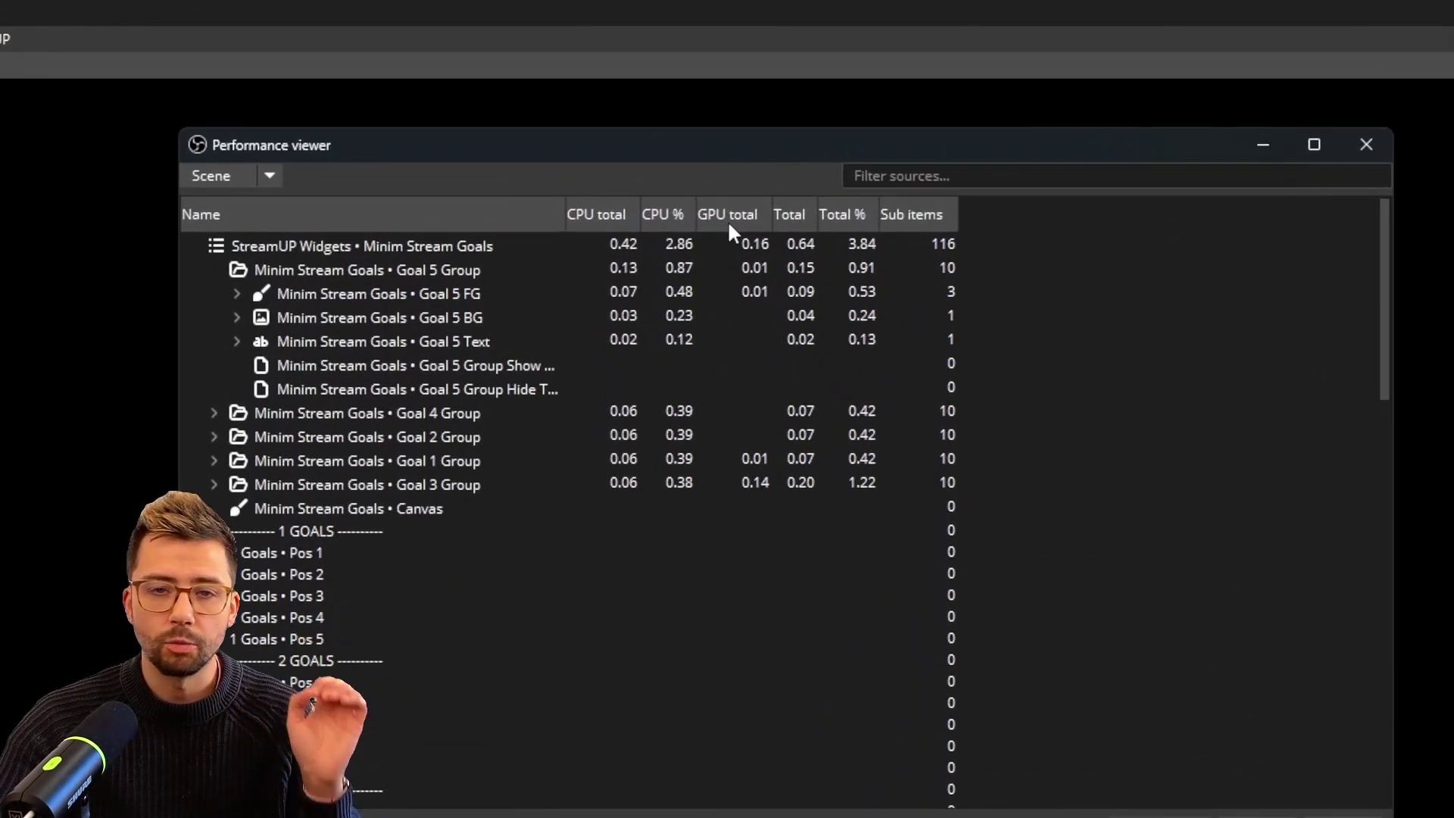
# - Try a Type column, then replace it with an Active checkbox column
pyautogui.rightClick(710, 219)
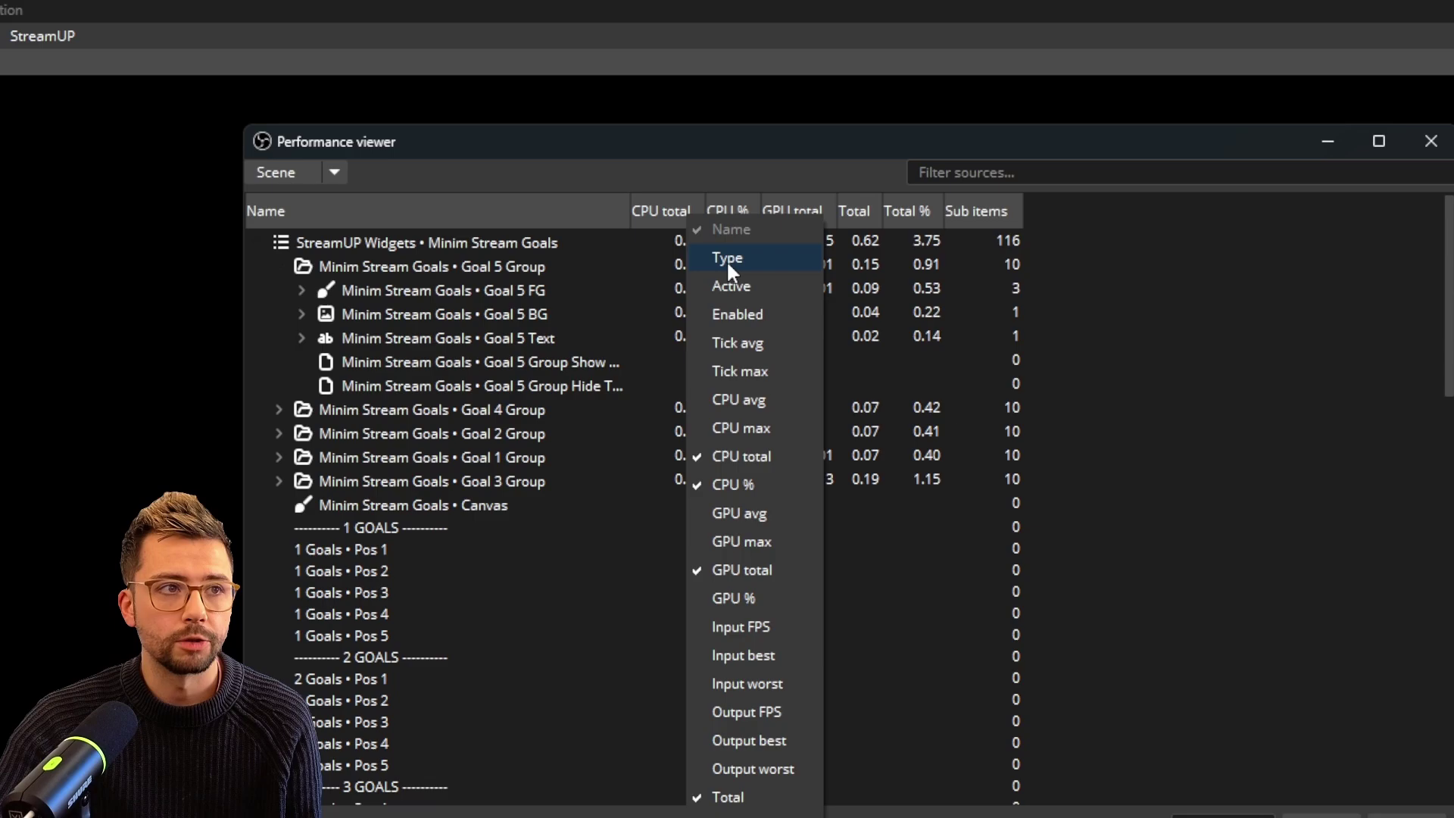
pyautogui.click(725, 260)
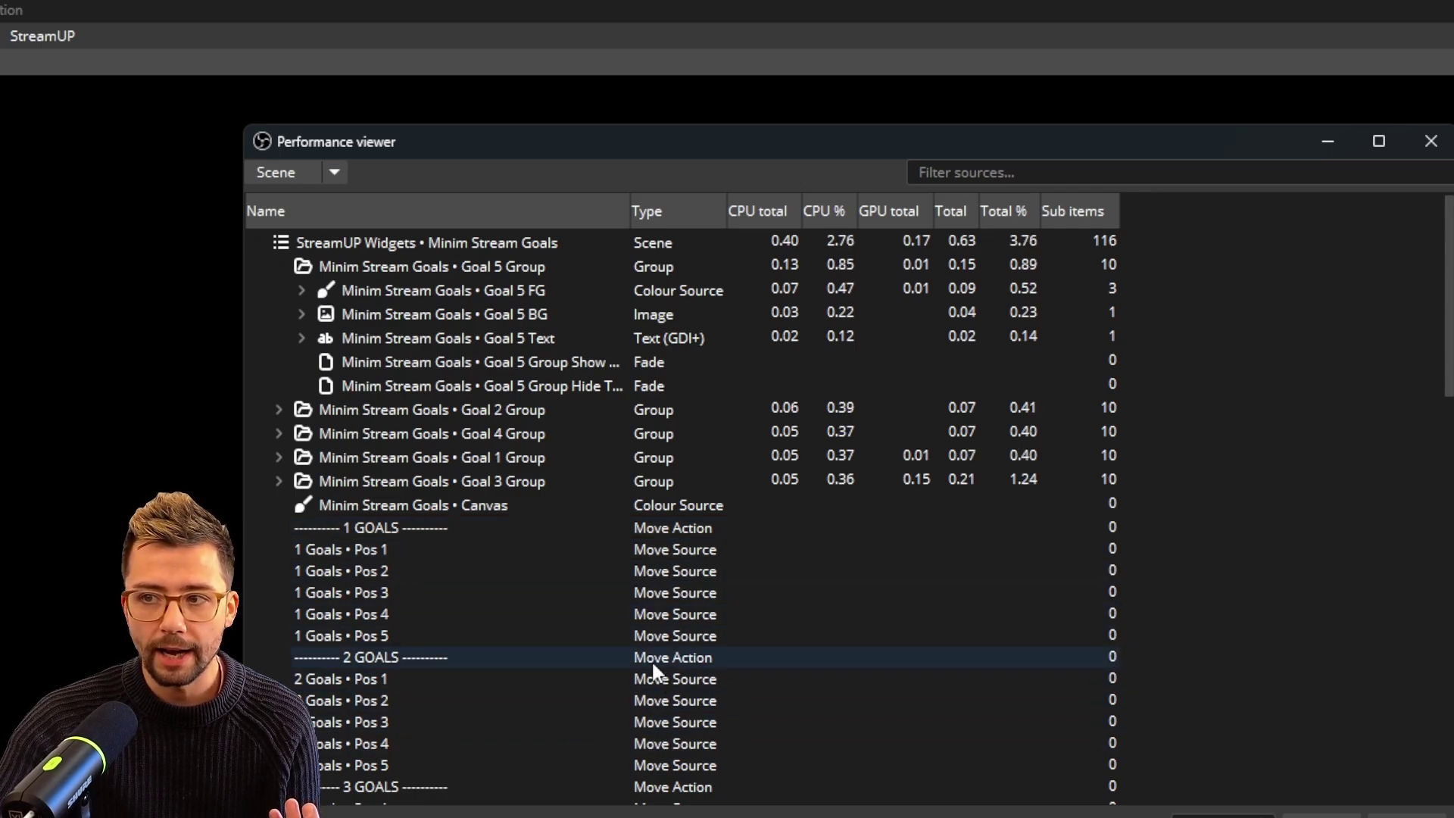
pyautogui.rightClick(684, 206)
pyautogui.click(725, 261)
pyautogui.rightClick(675, 212)
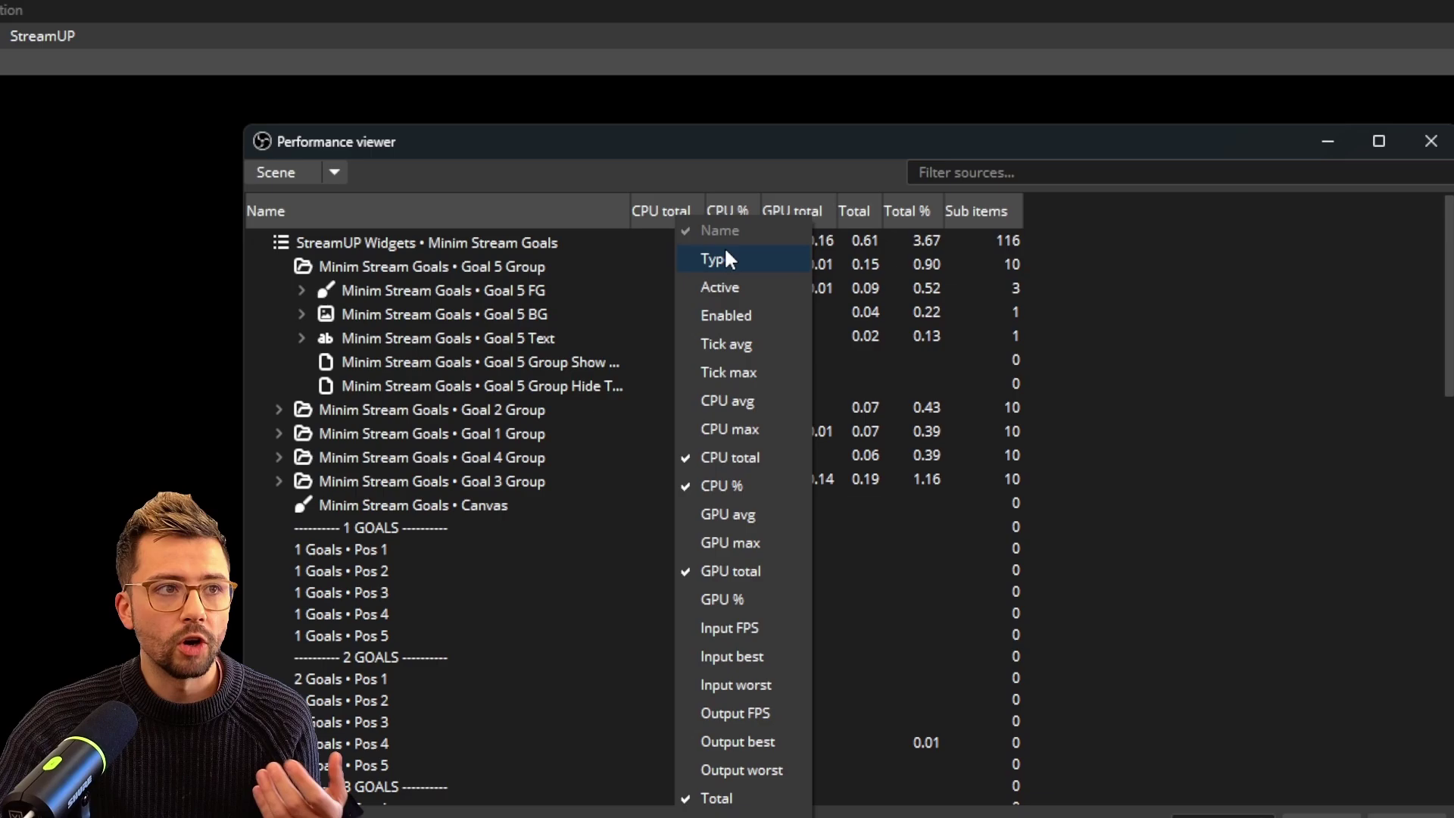
pyautogui.click(734, 280)
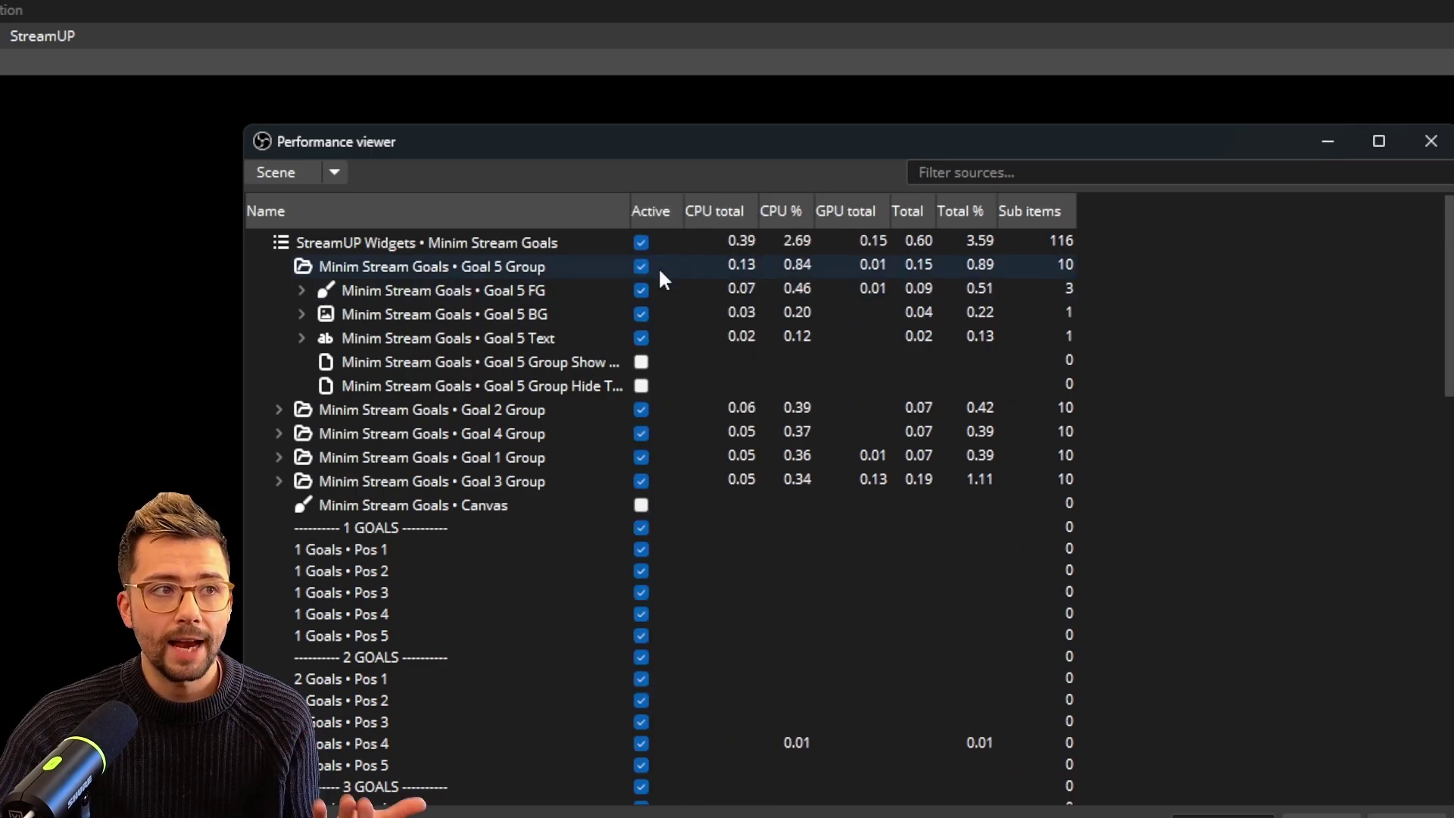
pyautogui.click(648, 367)
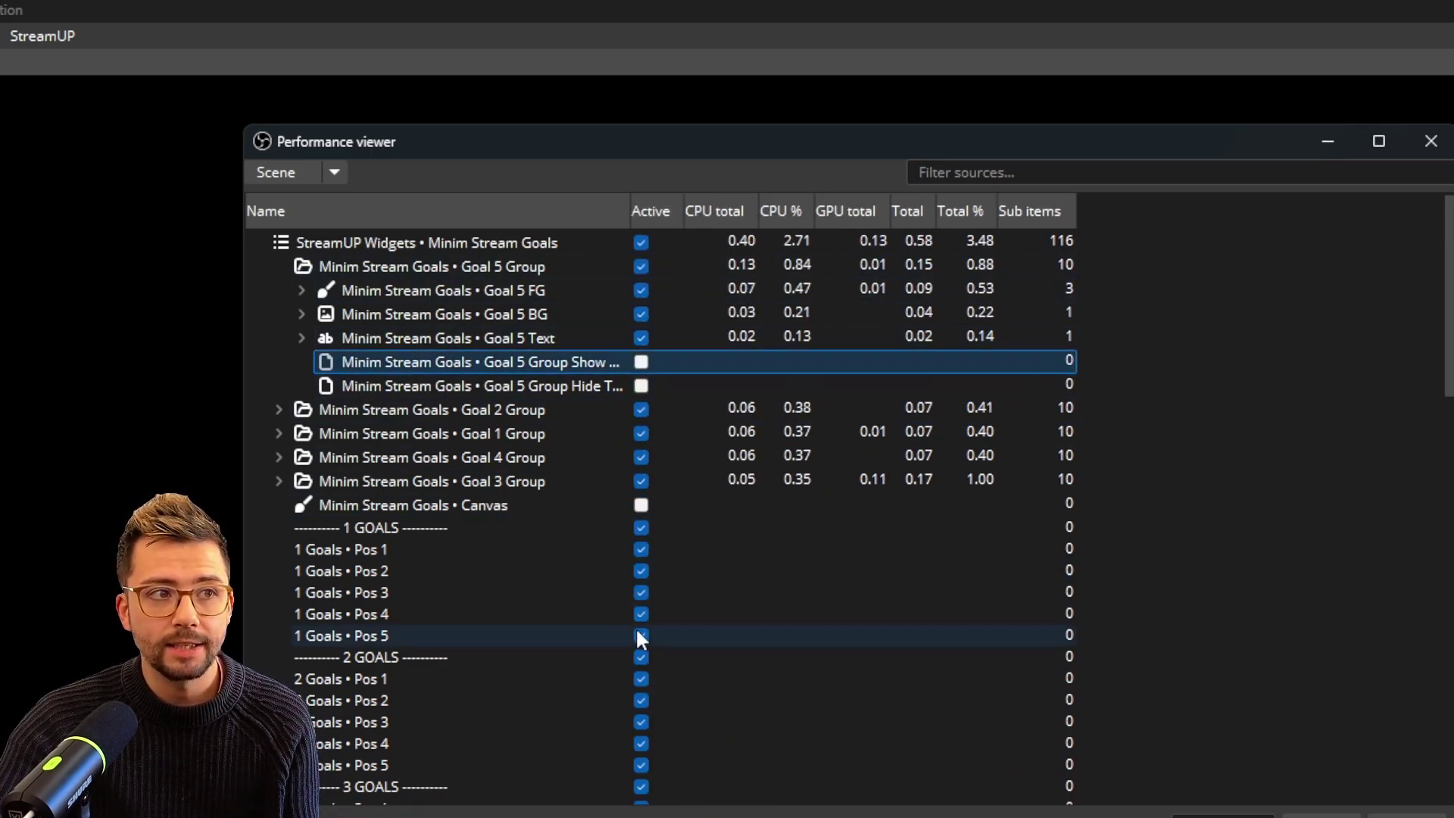
pyautogui.scroll(-16, 636, 628)
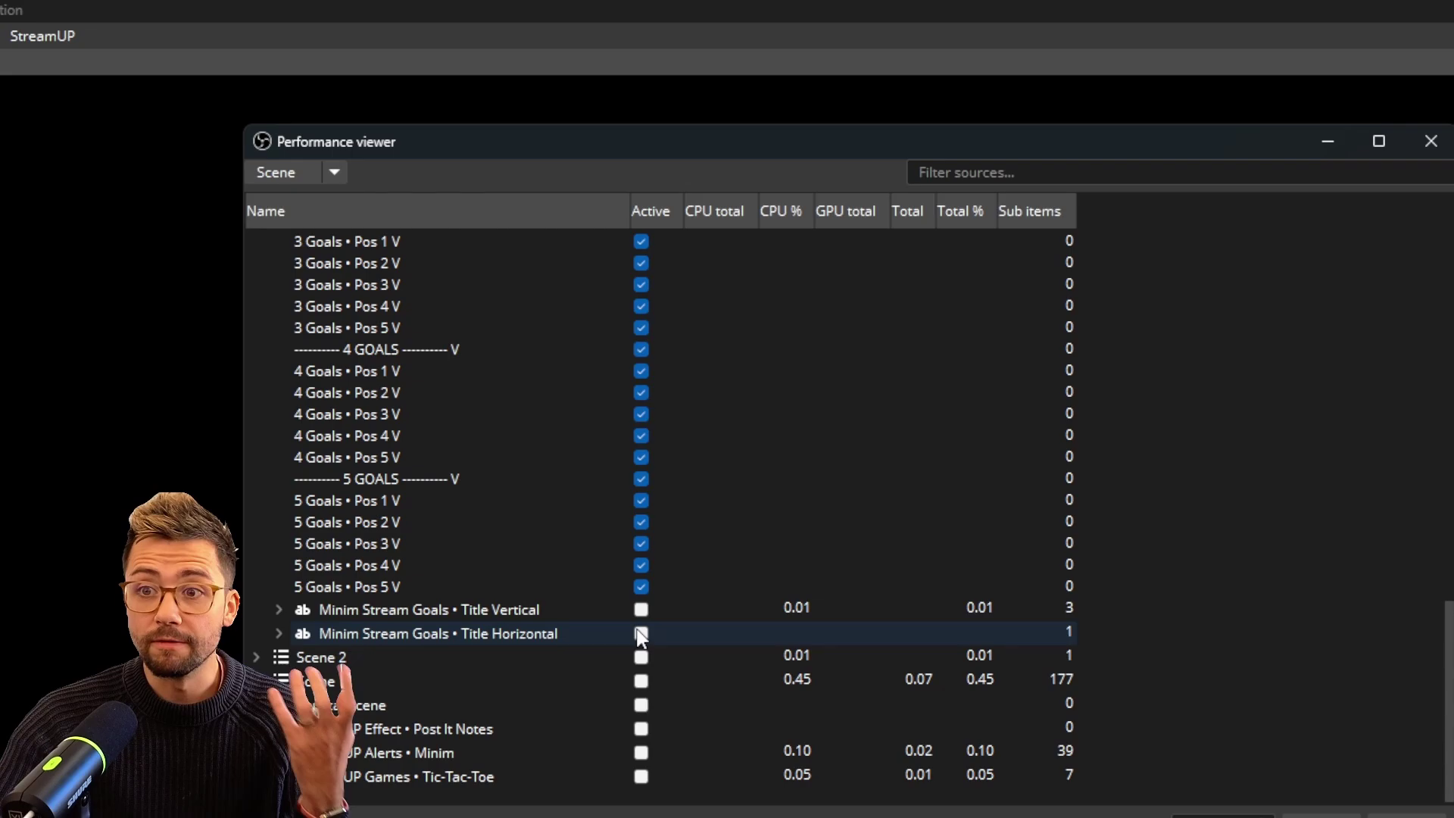
pyautogui.scroll(15, 641, 636)
pyautogui.scroll(5, 641, 636)
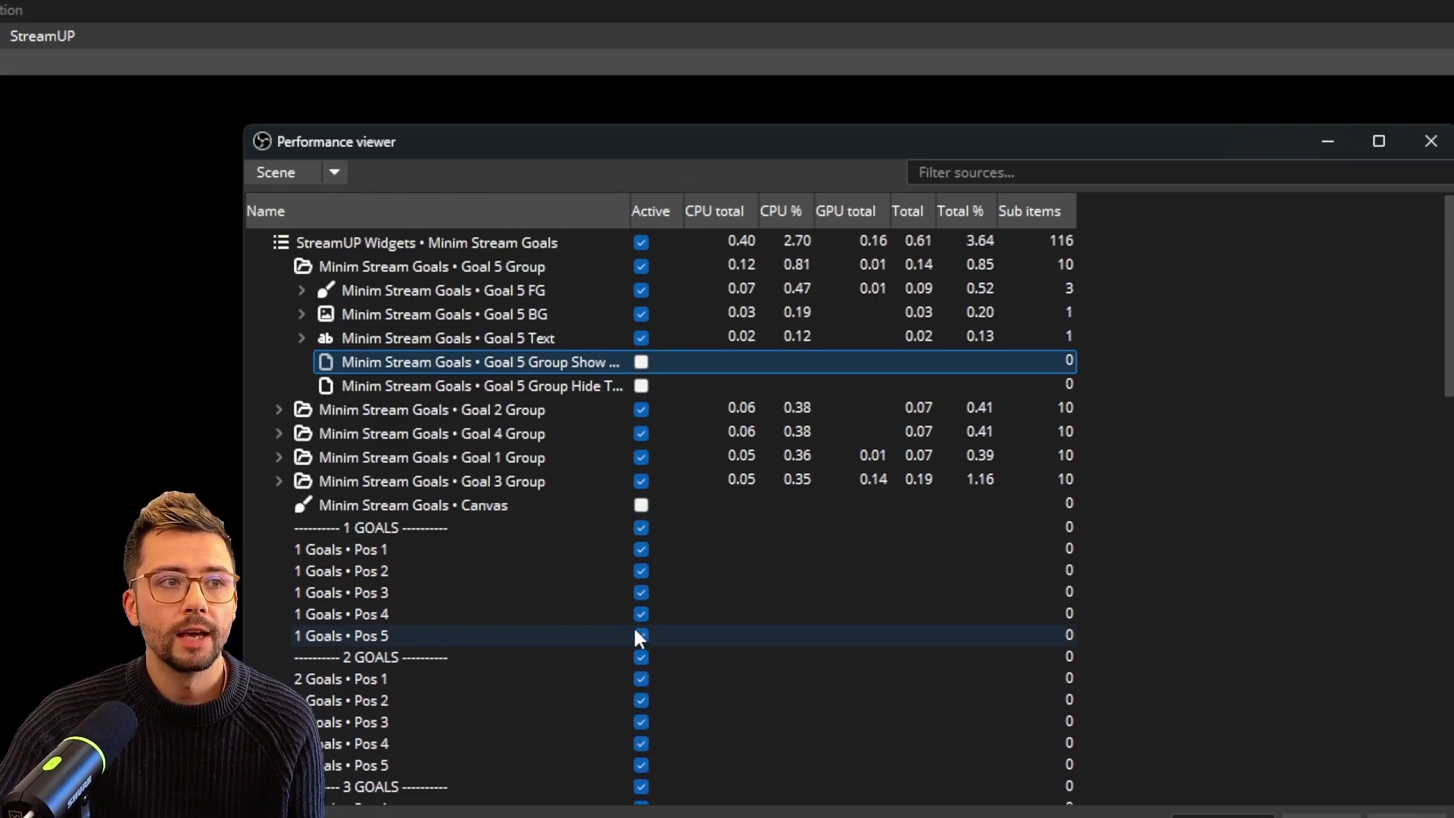
# - Swap the Active column for Tick avg and Tick max columns
pyautogui.rightClick(642, 215)
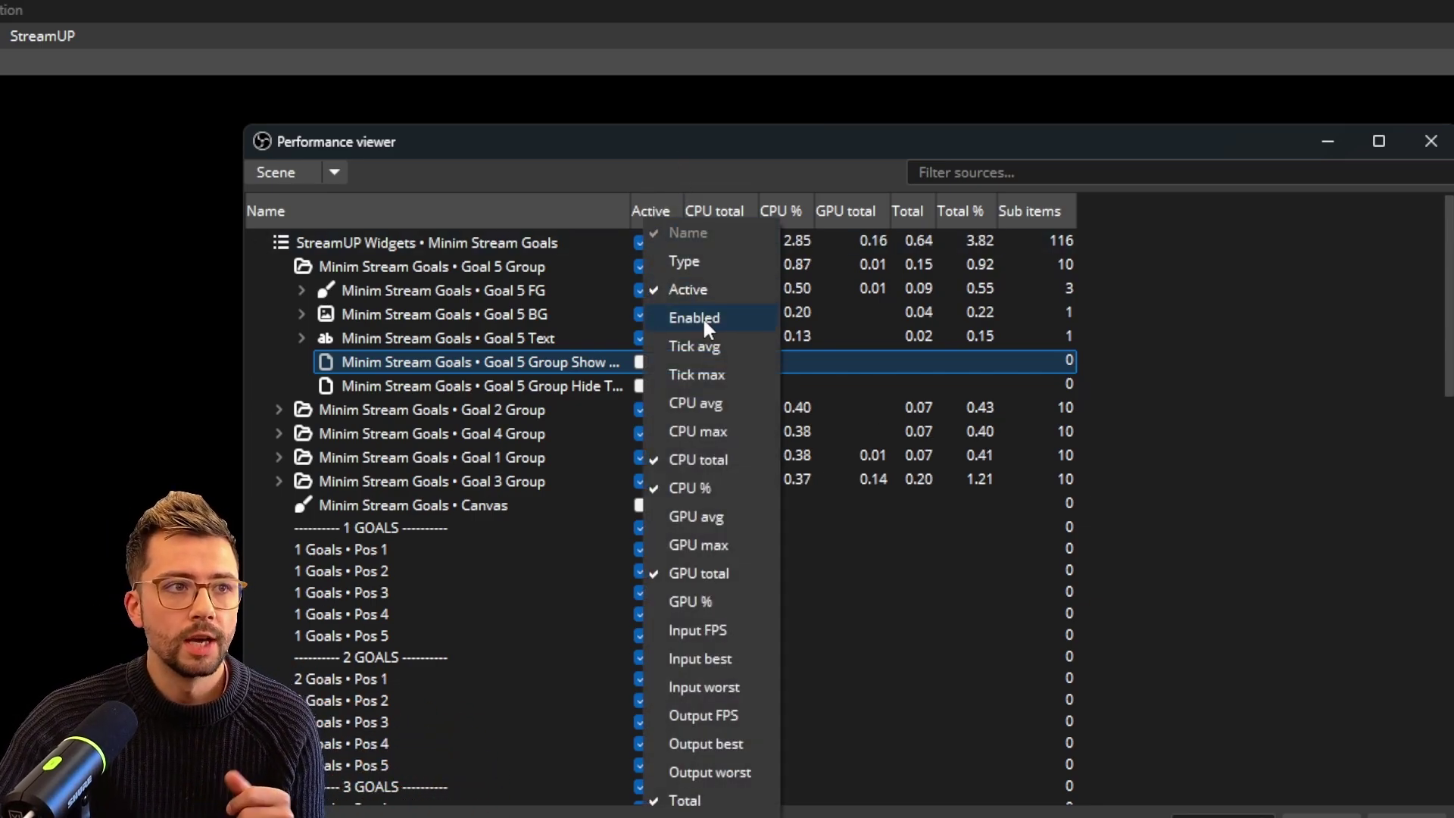
pyautogui.click(698, 294)
pyautogui.rightClick(653, 218)
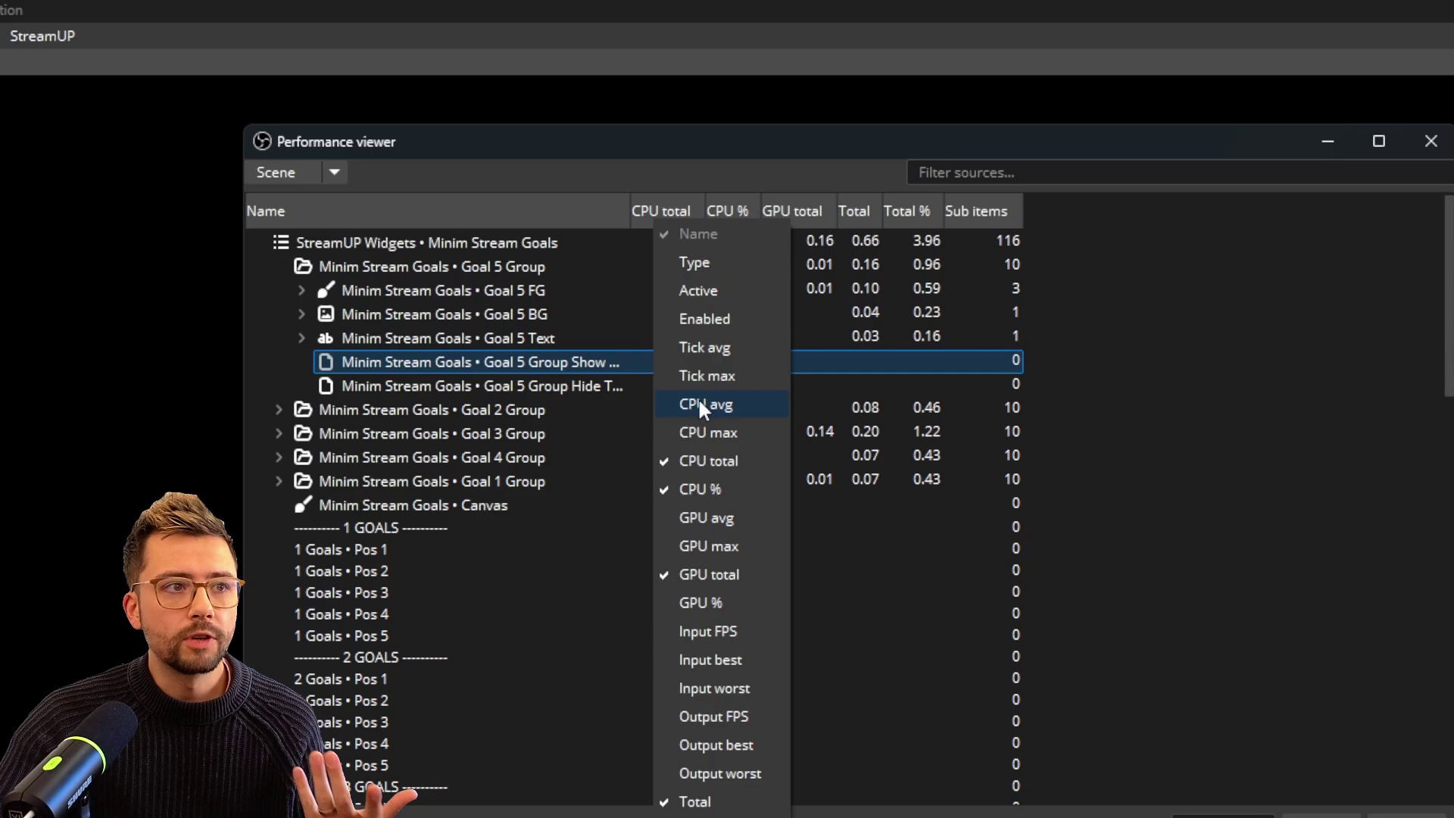
pyautogui.click(704, 350)
pyautogui.rightClick(667, 205)
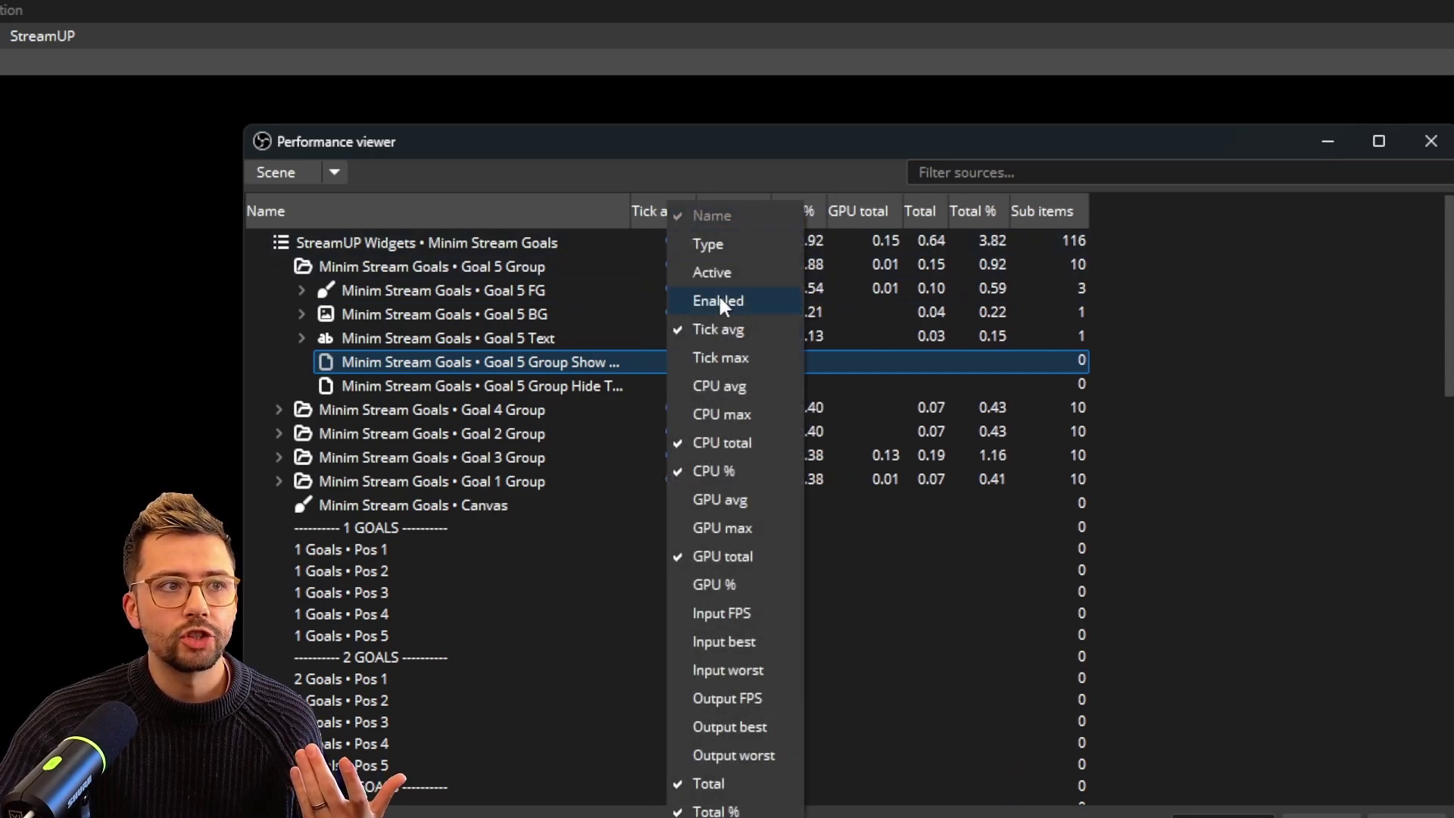
pyautogui.click(712, 356)
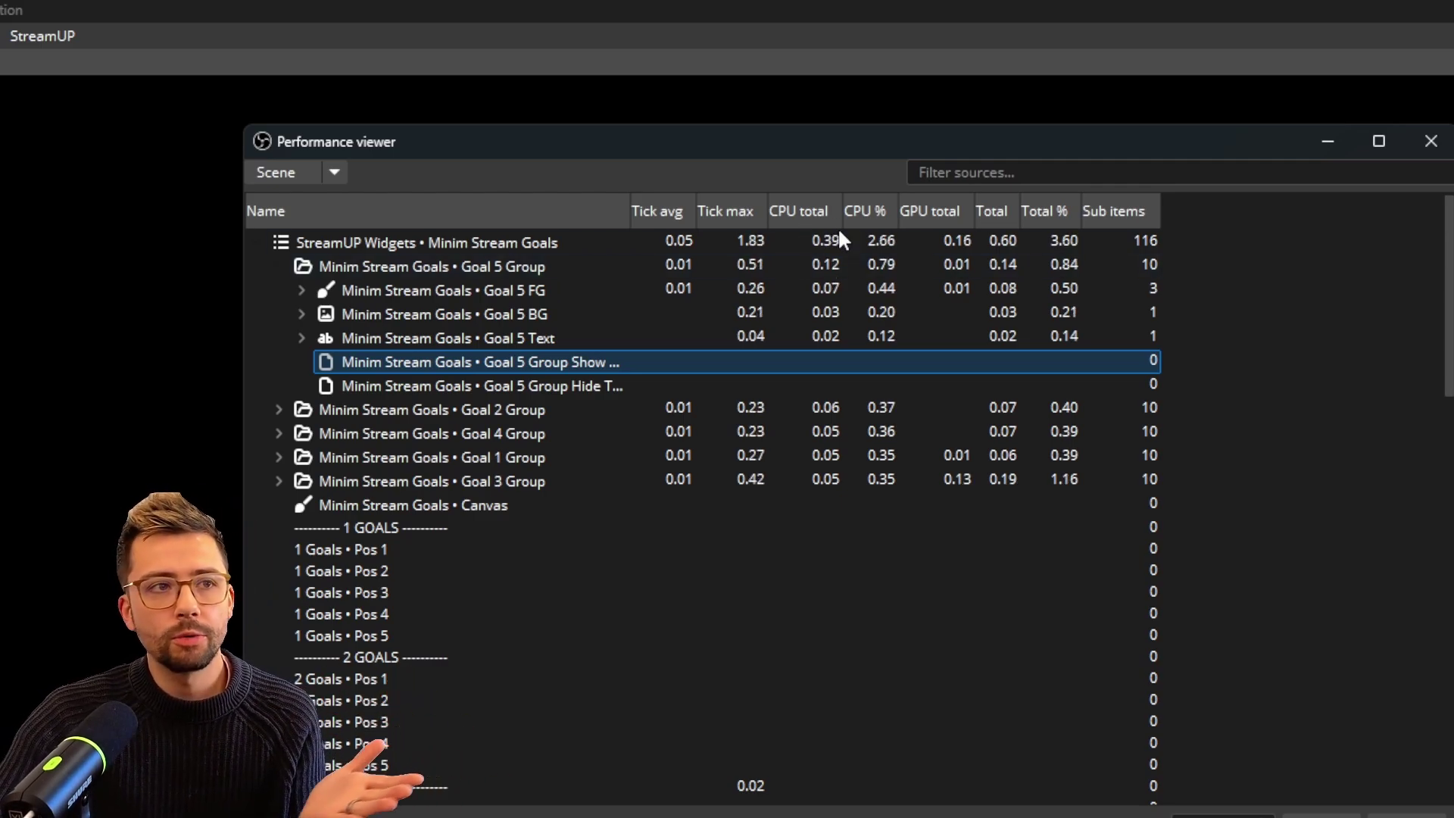
# - Add CPU avg and CPU max columns to the Performance viewer
pyautogui.rightClick(772, 213)
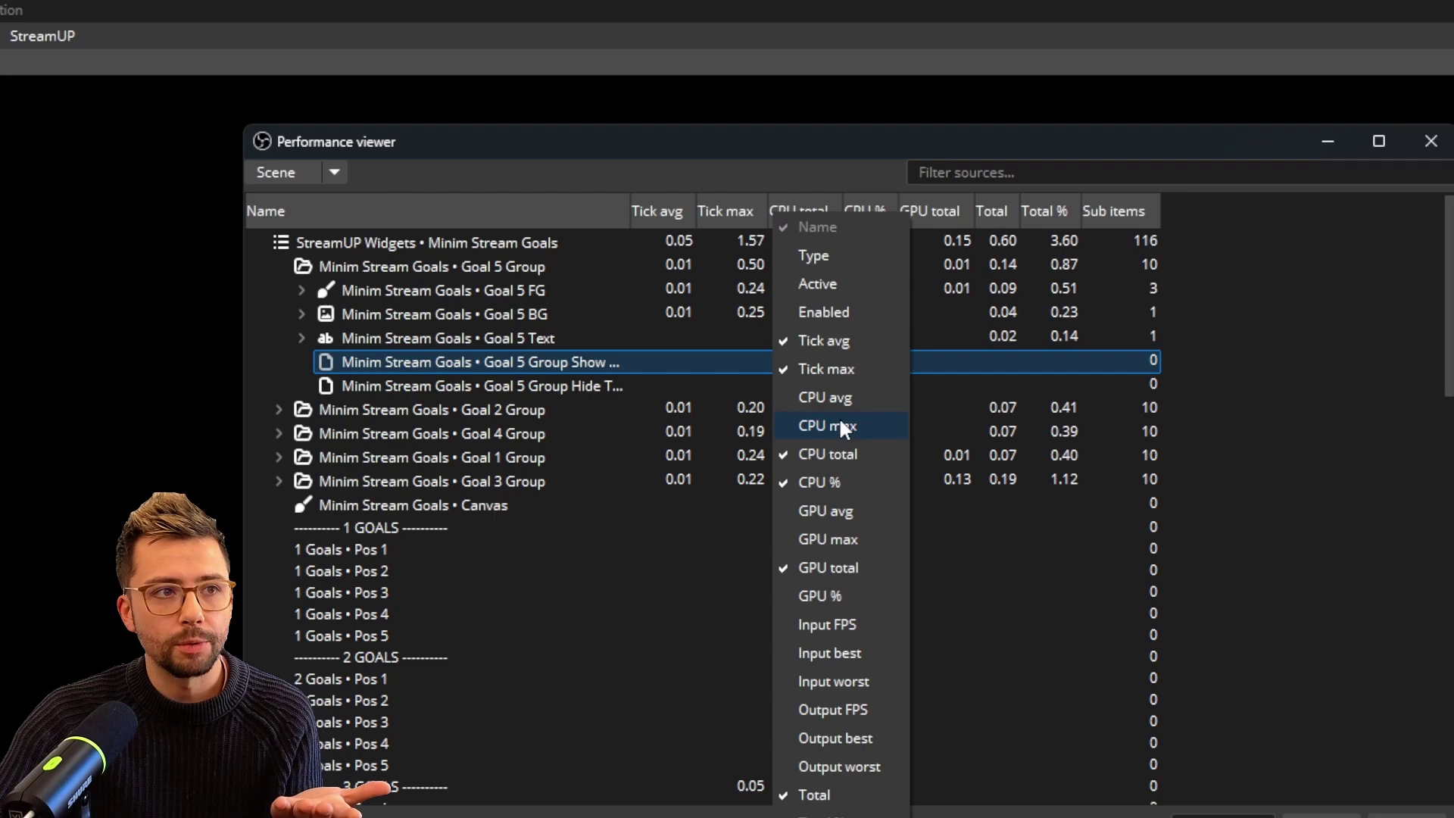
pyautogui.click(834, 403)
pyautogui.rightClick(797, 195)
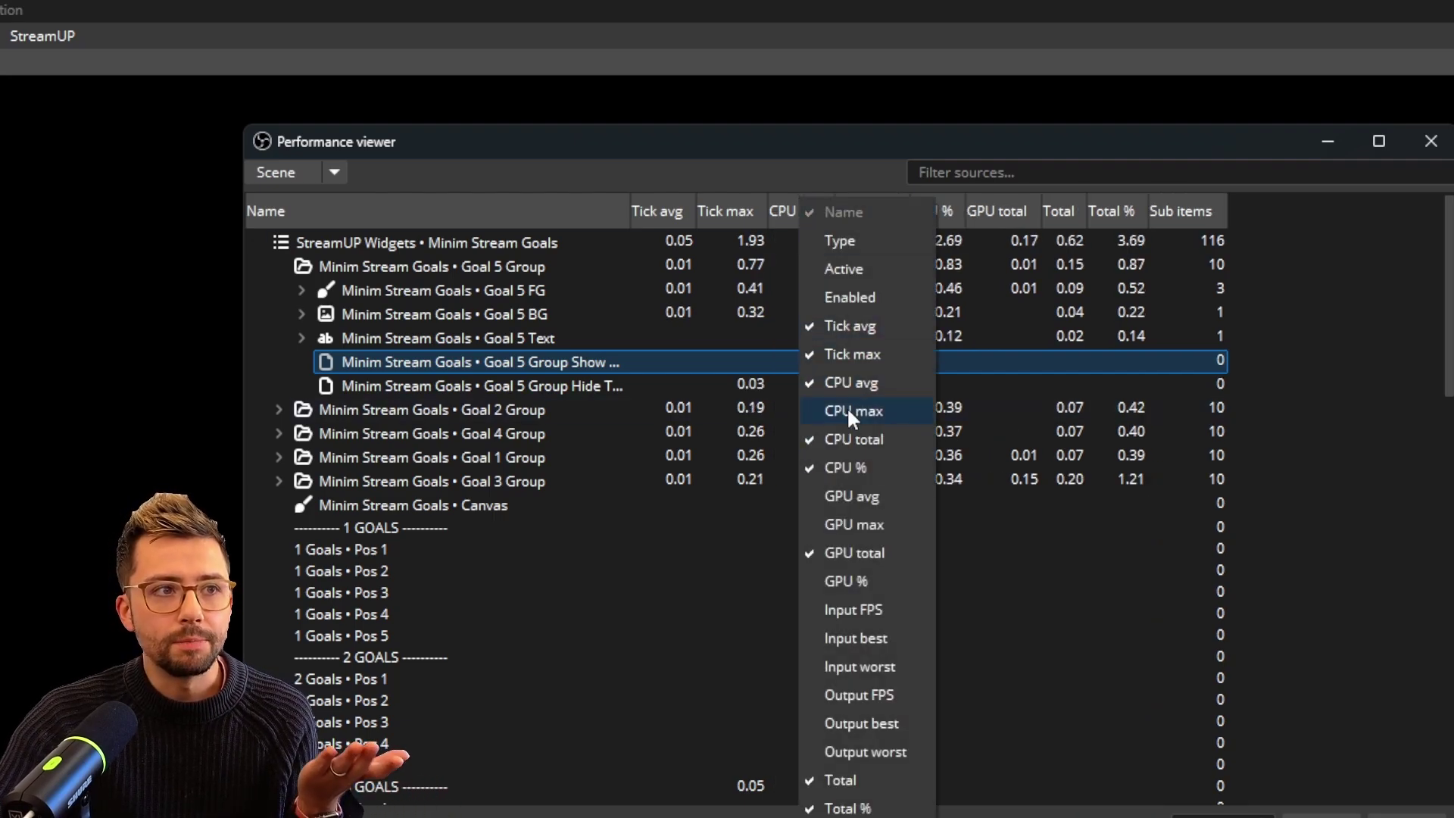
pyautogui.click(851, 413)
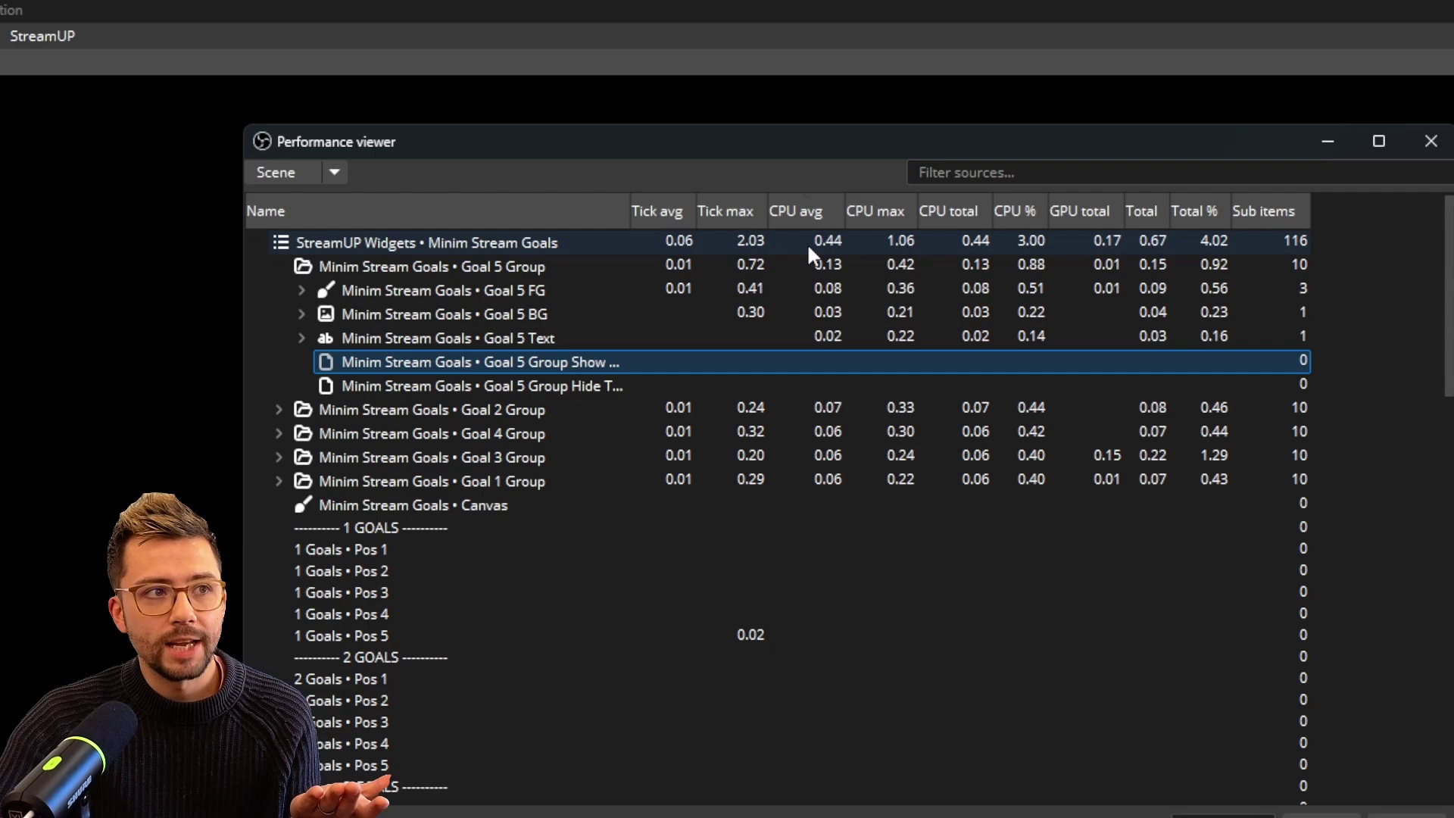
# - Expand Goal 5 FG to reveal its Crop and Image Mask/Blend filter rows
pyautogui.click(386, 244)
pyautogui.click(403, 264)
pyautogui.click(602, 286)
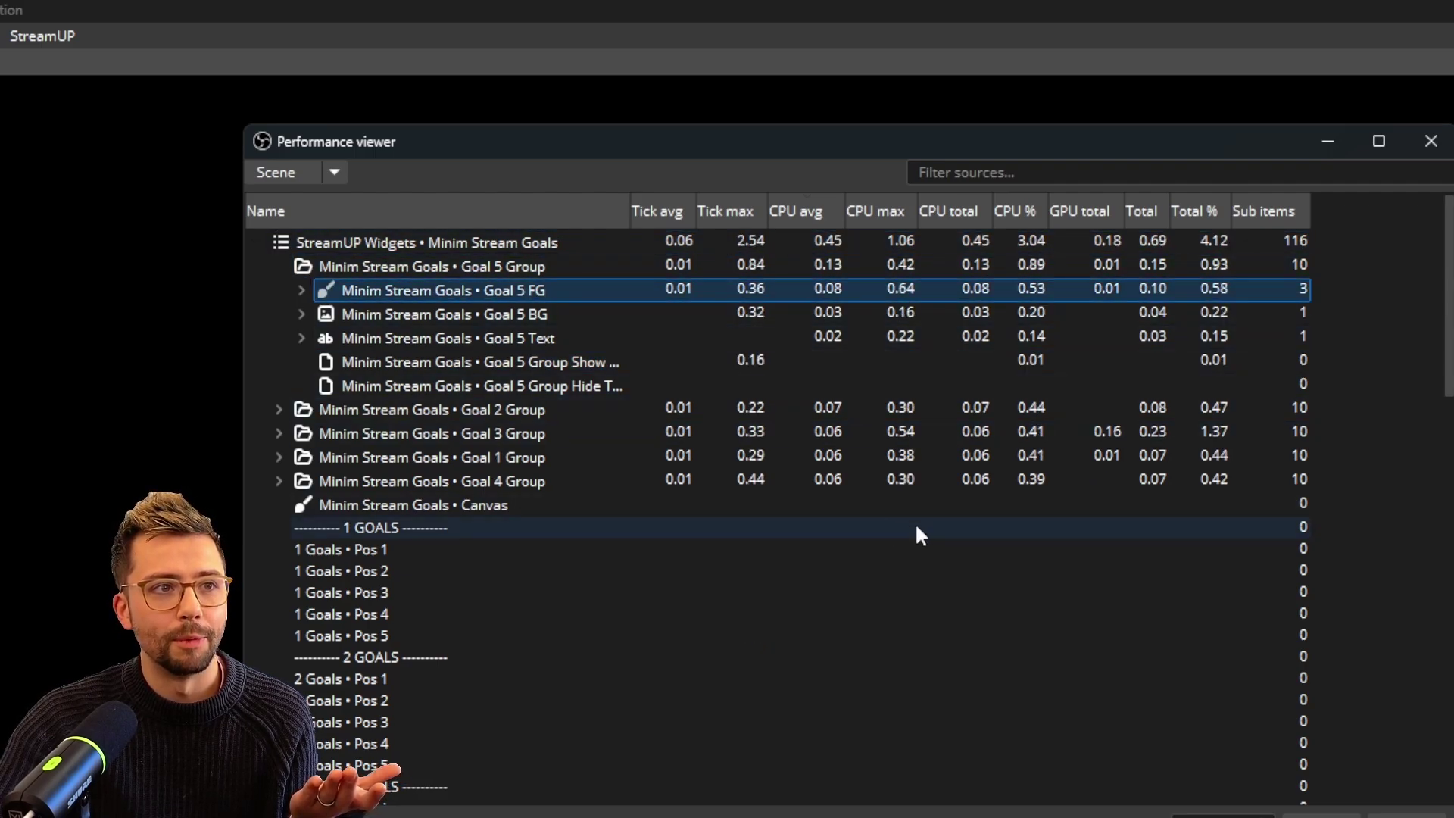
pyautogui.click(299, 290)
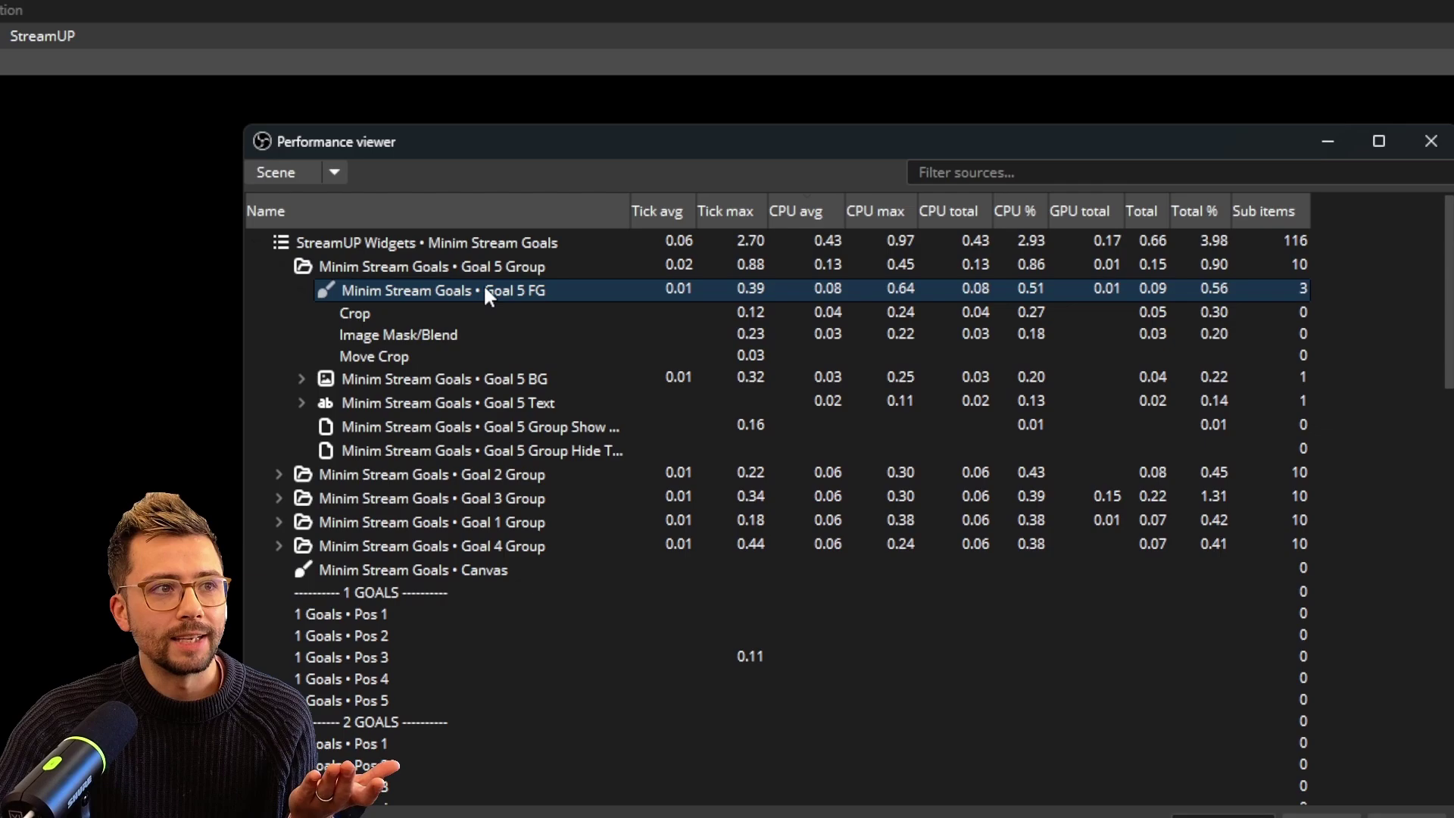
pyautogui.click(416, 315)
pyautogui.click(543, 332)
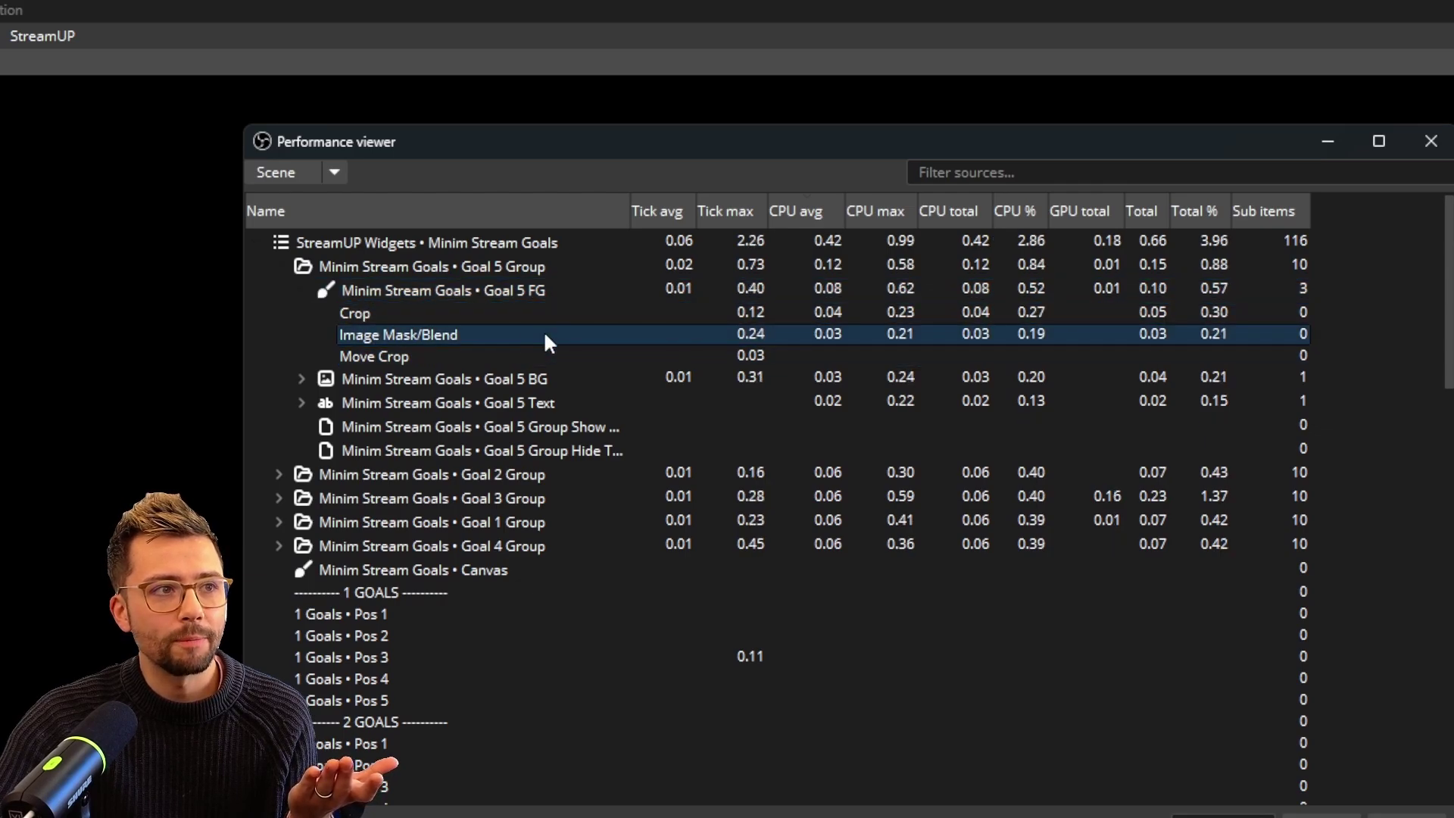
pyautogui.click(387, 315)
pyautogui.click(388, 329)
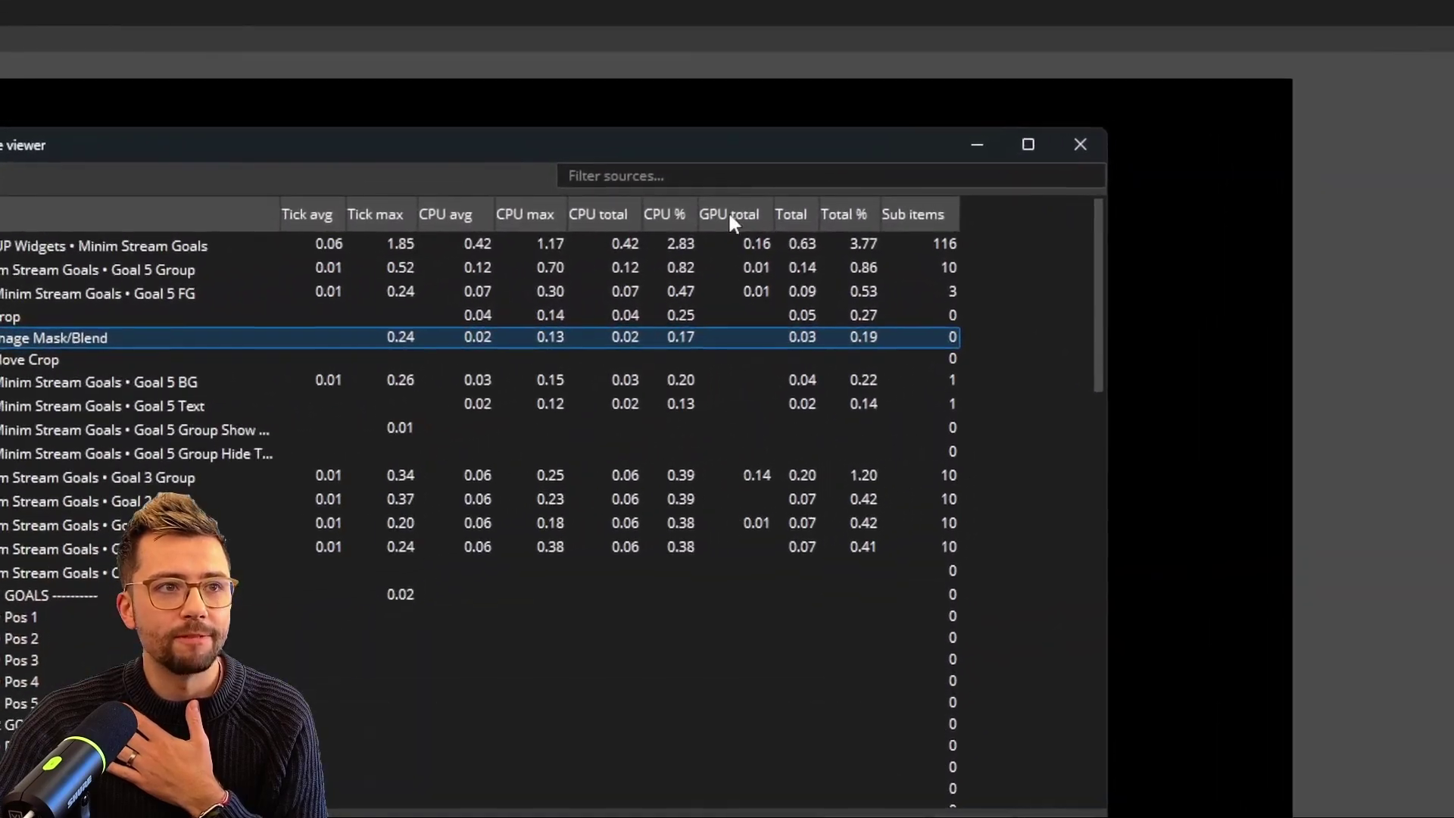
# - Briefly add then remove Input FPS, and finally add a GPU % column
pyautogui.rightClick(730, 216)
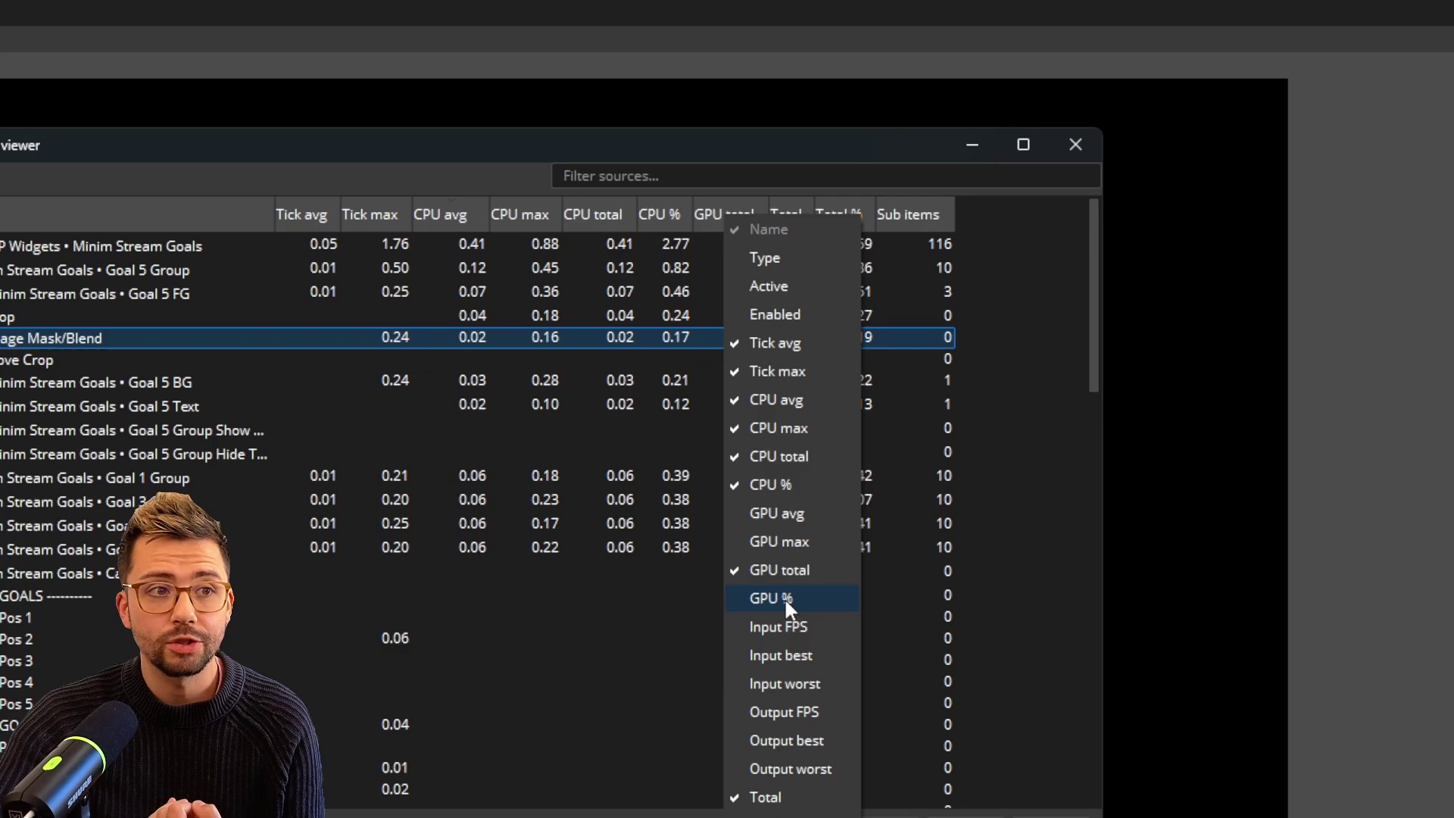
pyautogui.click(785, 626)
pyautogui.rightClick(815, 219)
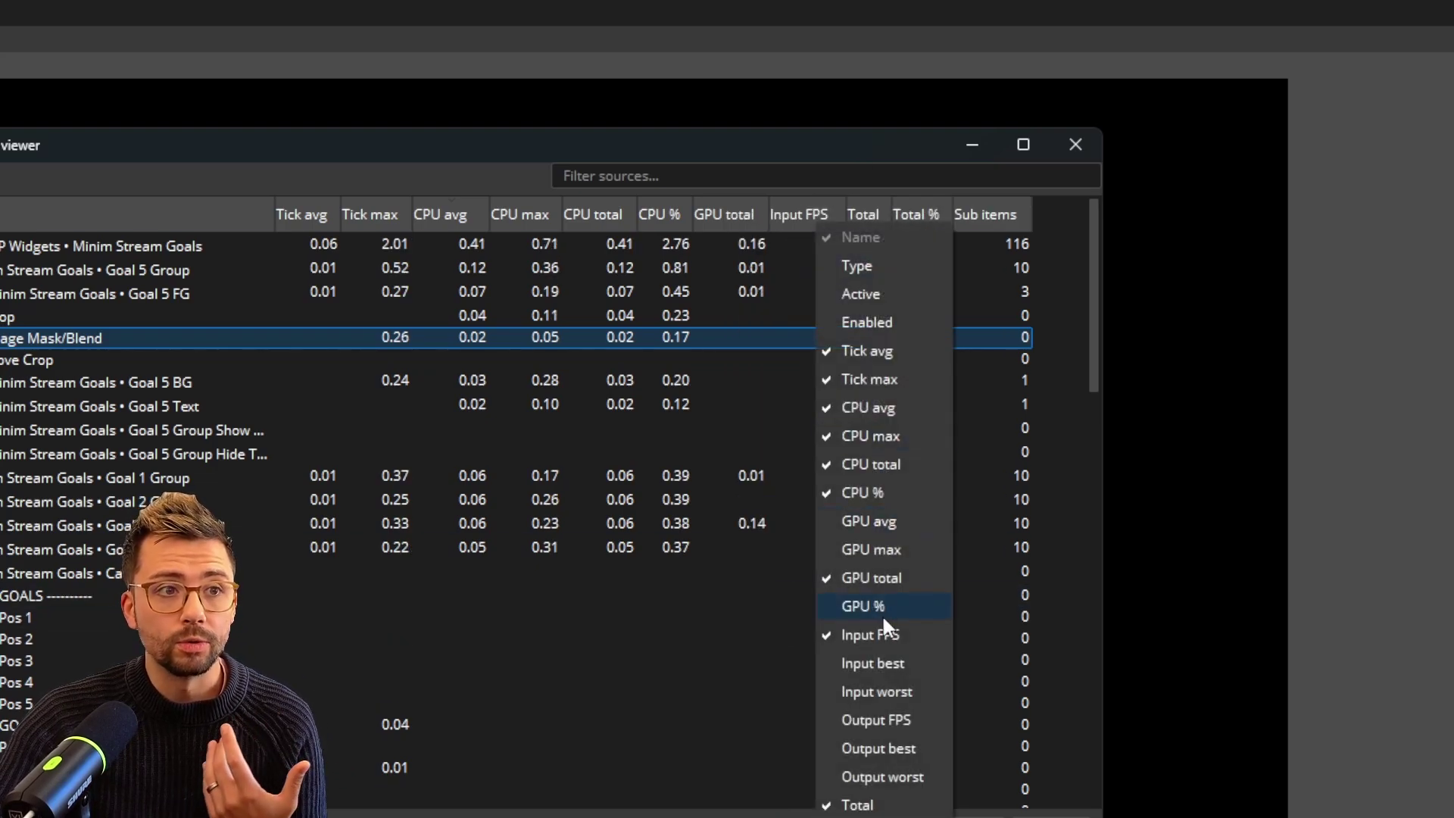
pyautogui.click(883, 633)
pyautogui.rightClick(735, 200)
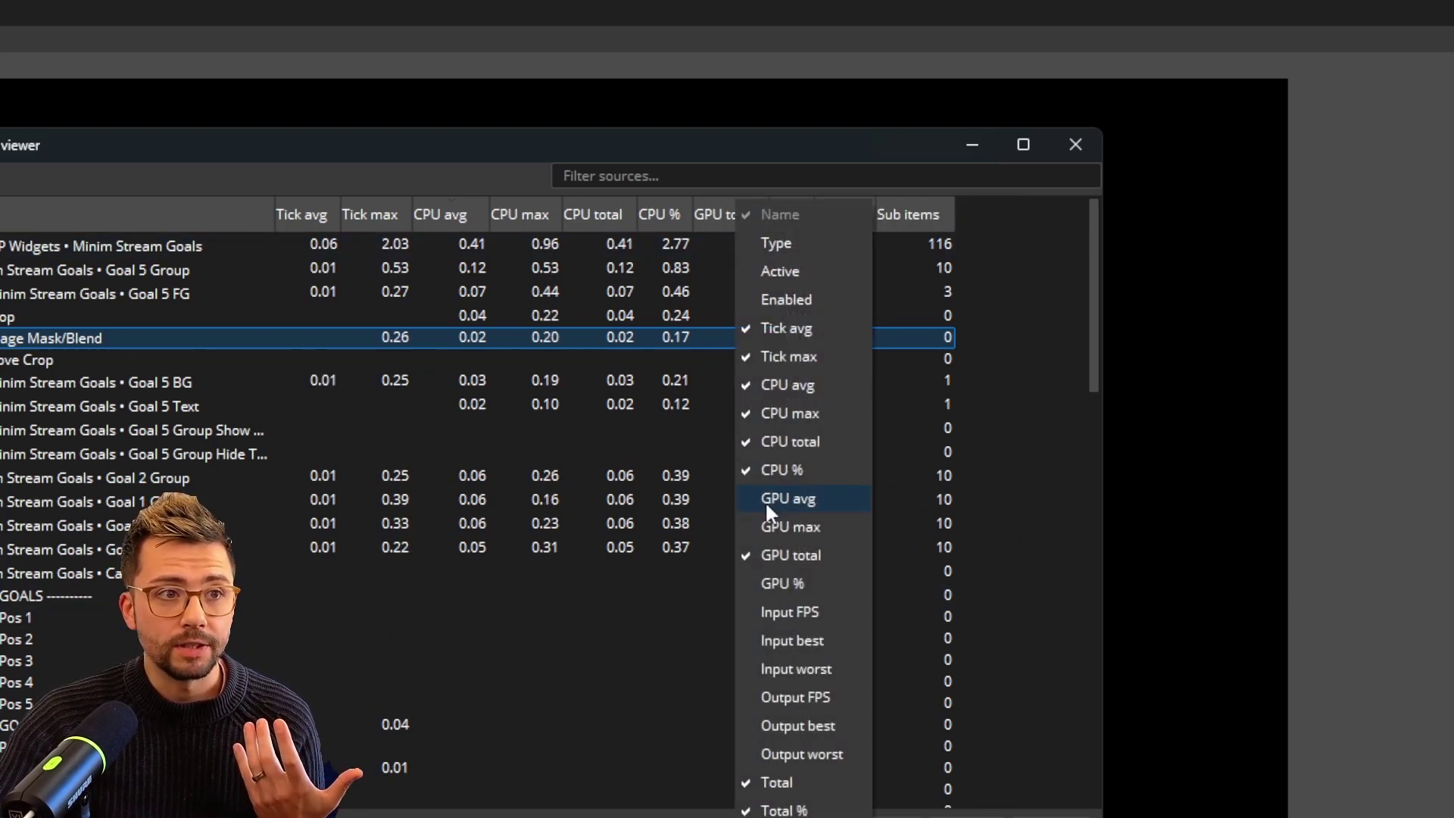
pyautogui.click(795, 584)
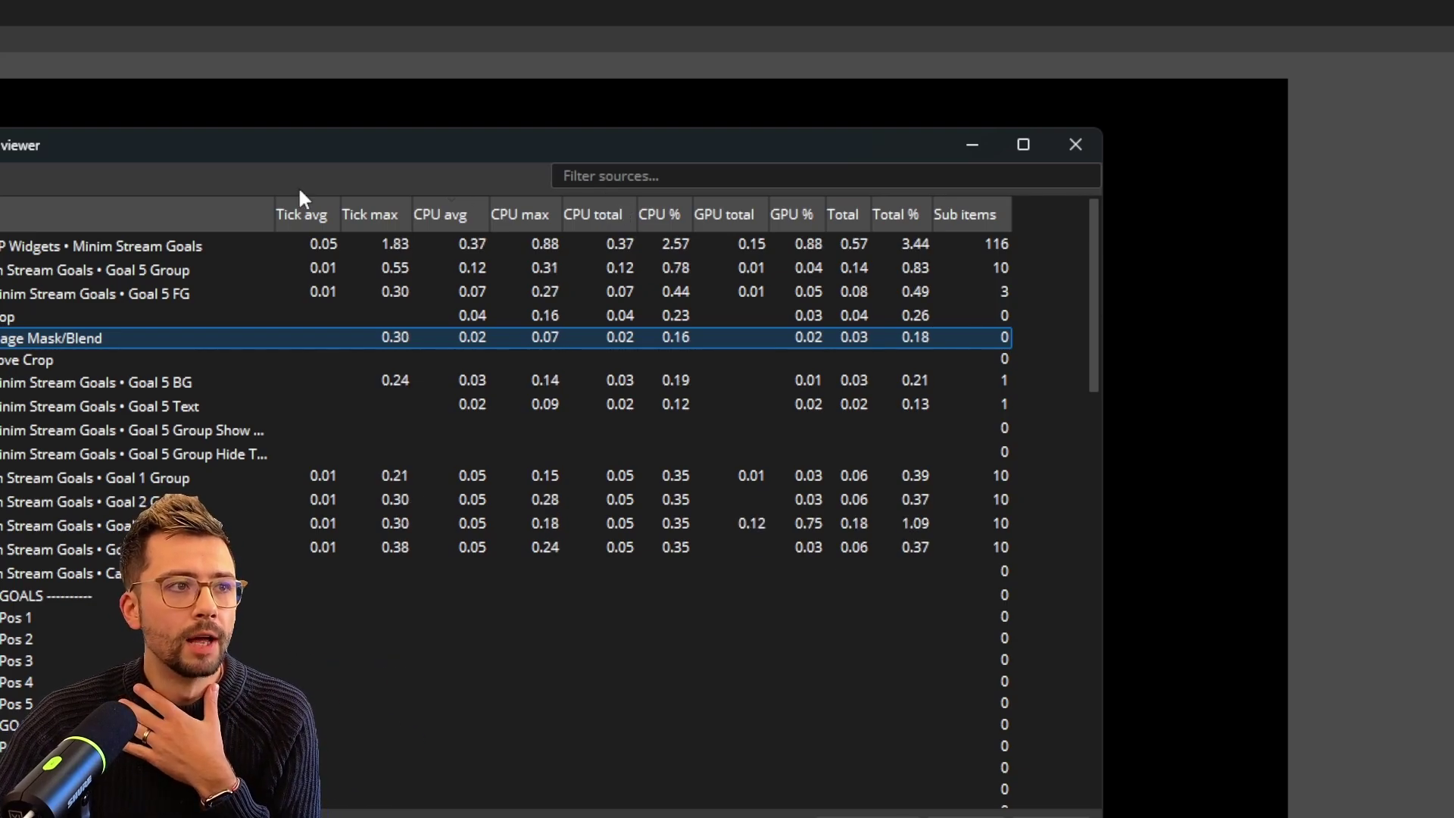
# - Close the Performance viewer and reopen it from Tools
pyautogui.click(1075, 145)
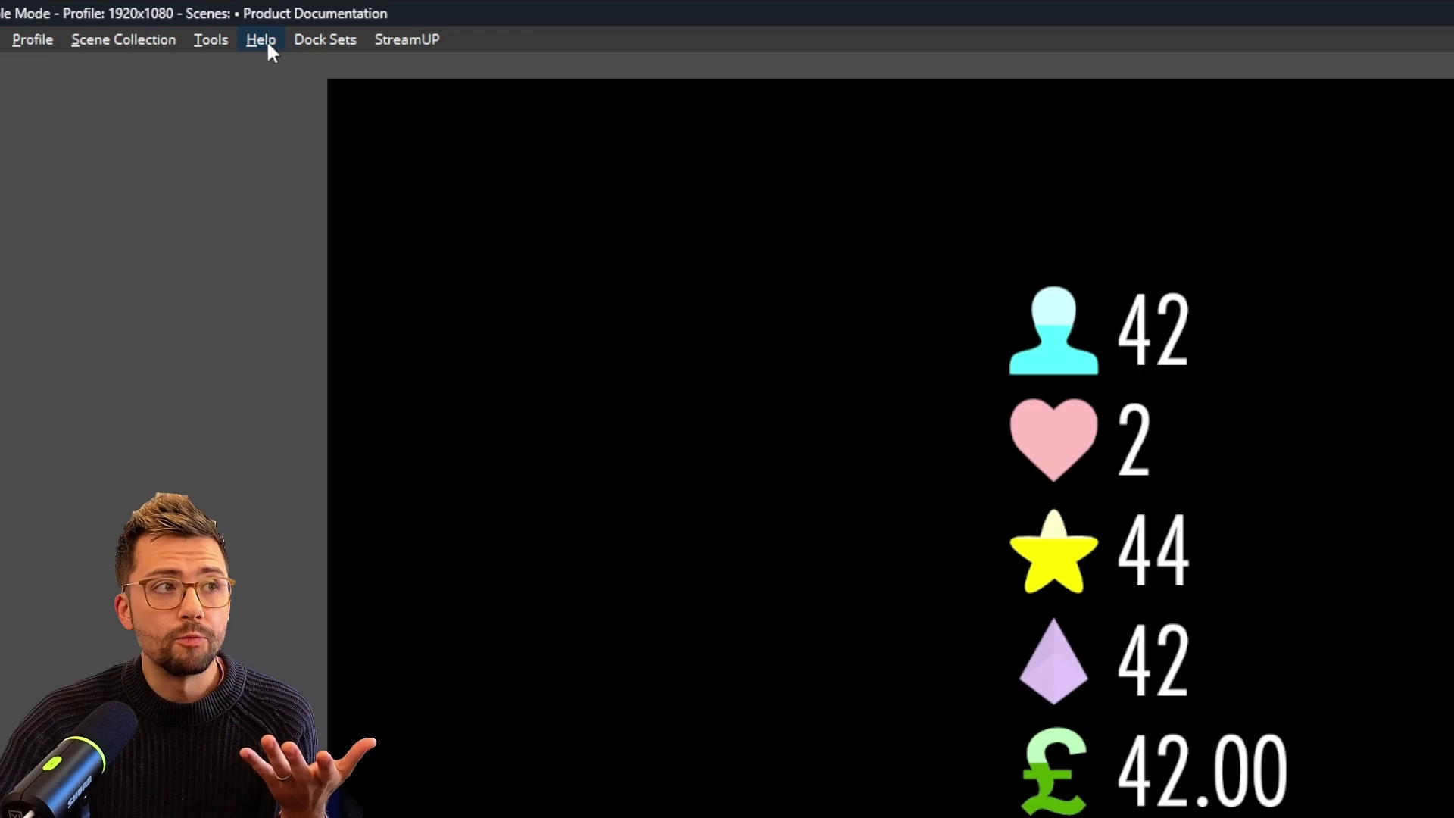
pyautogui.click(343, 41)
pyautogui.click(470, 484)
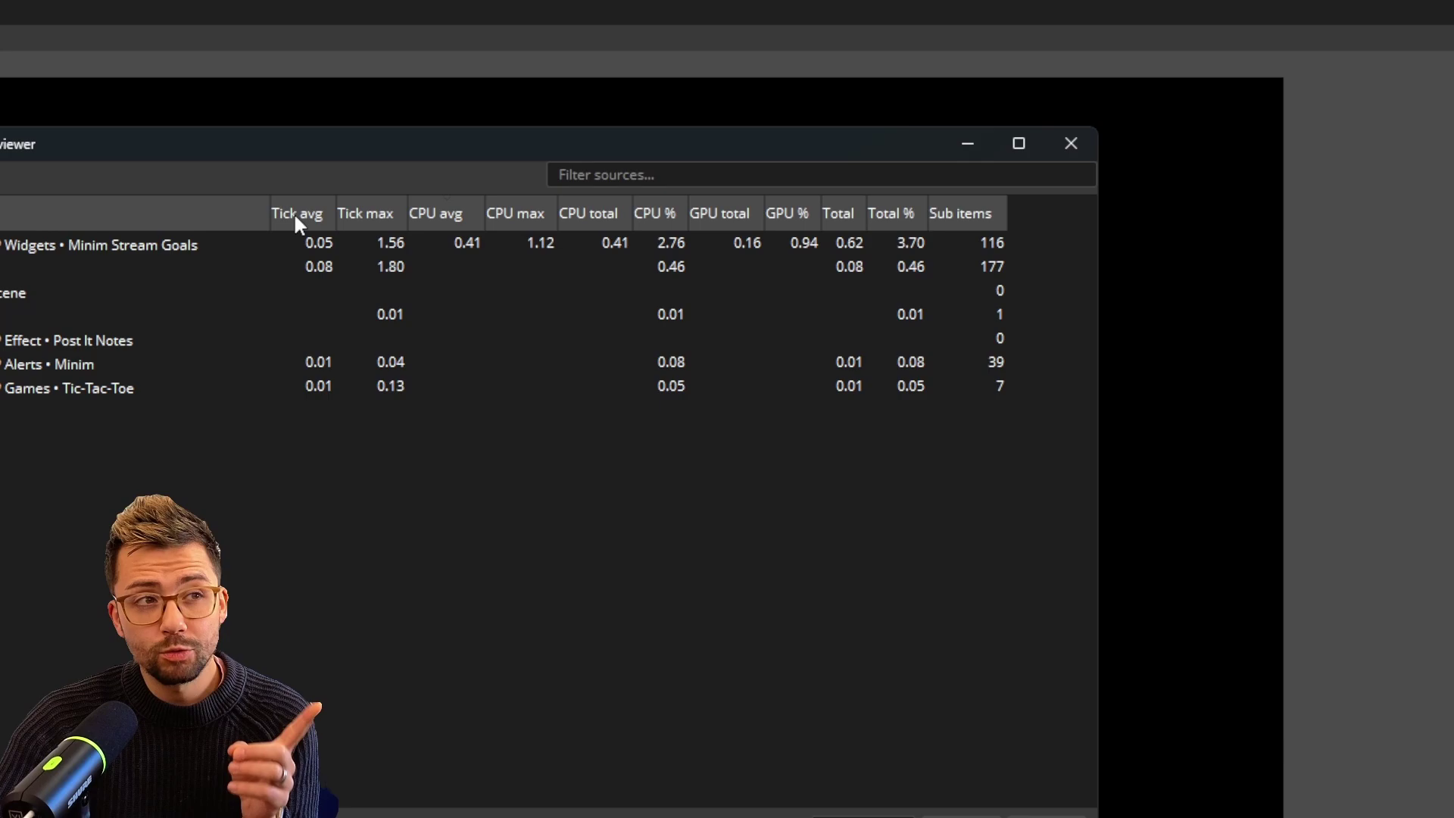
# - Sort by Tick avg, Tick max and CPU avg, ending on Total % descending
pyautogui.click(296, 216)
pyautogui.click(358, 212)
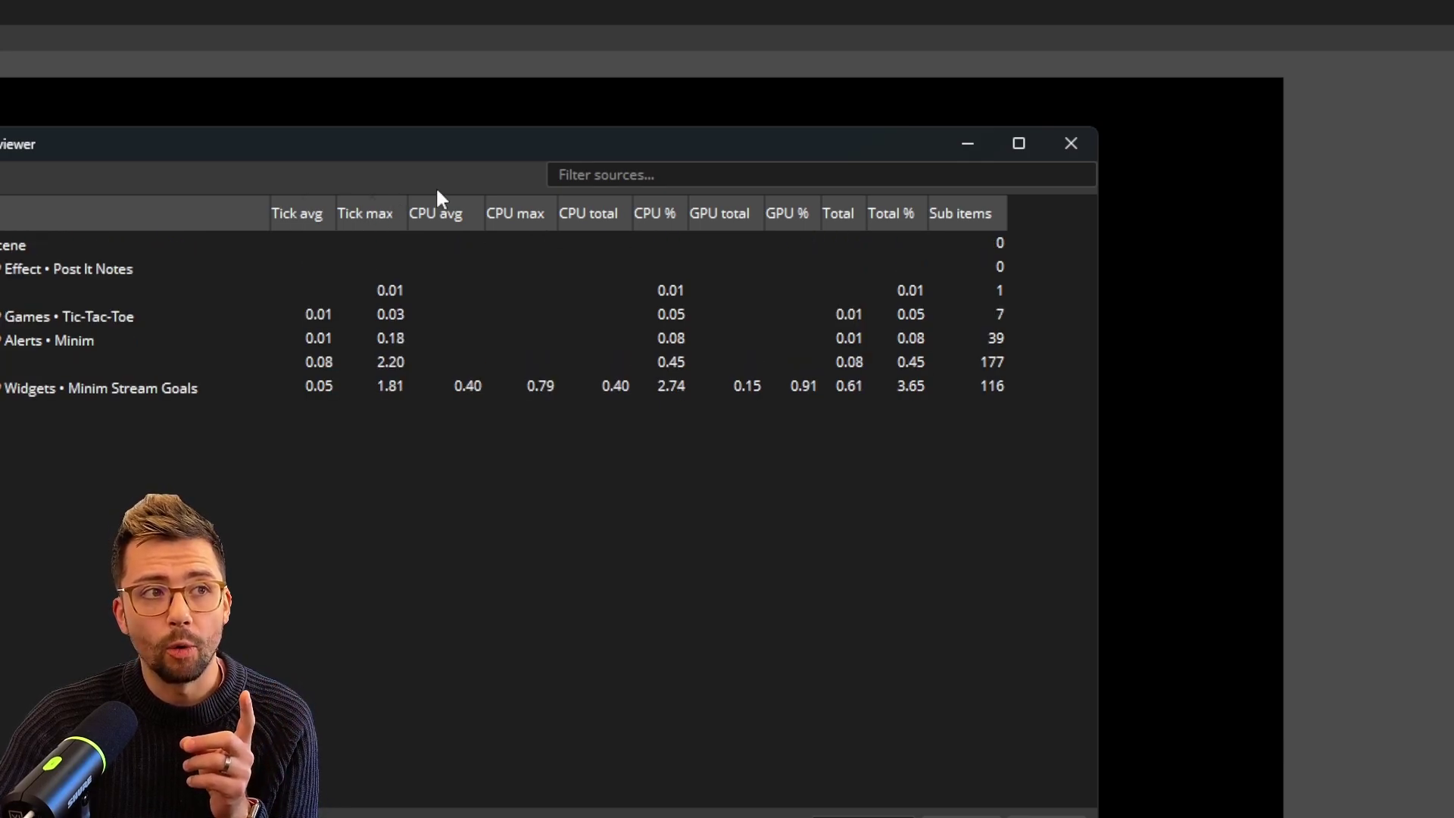
pyautogui.click(356, 208)
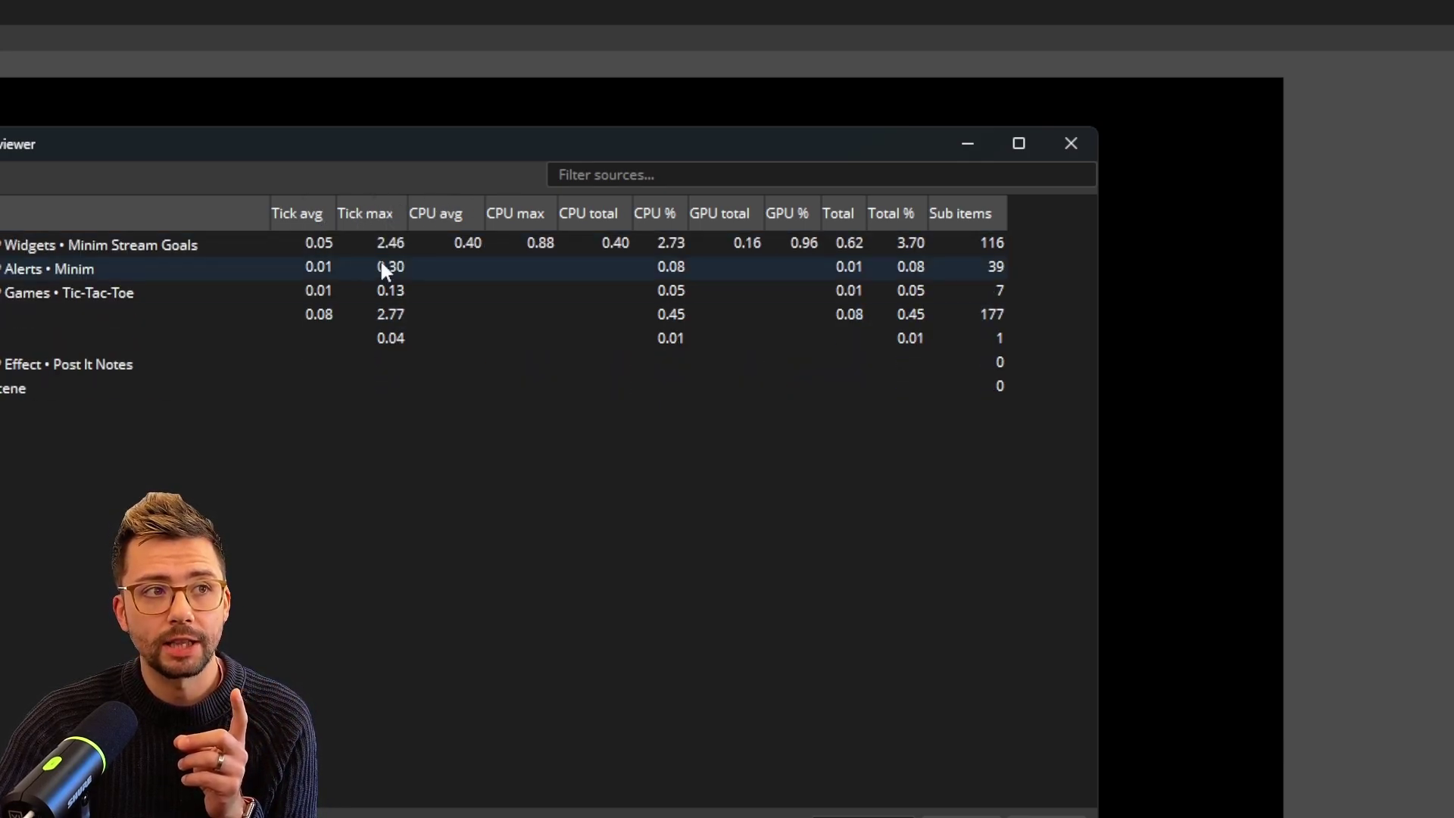
pyautogui.click(441, 212)
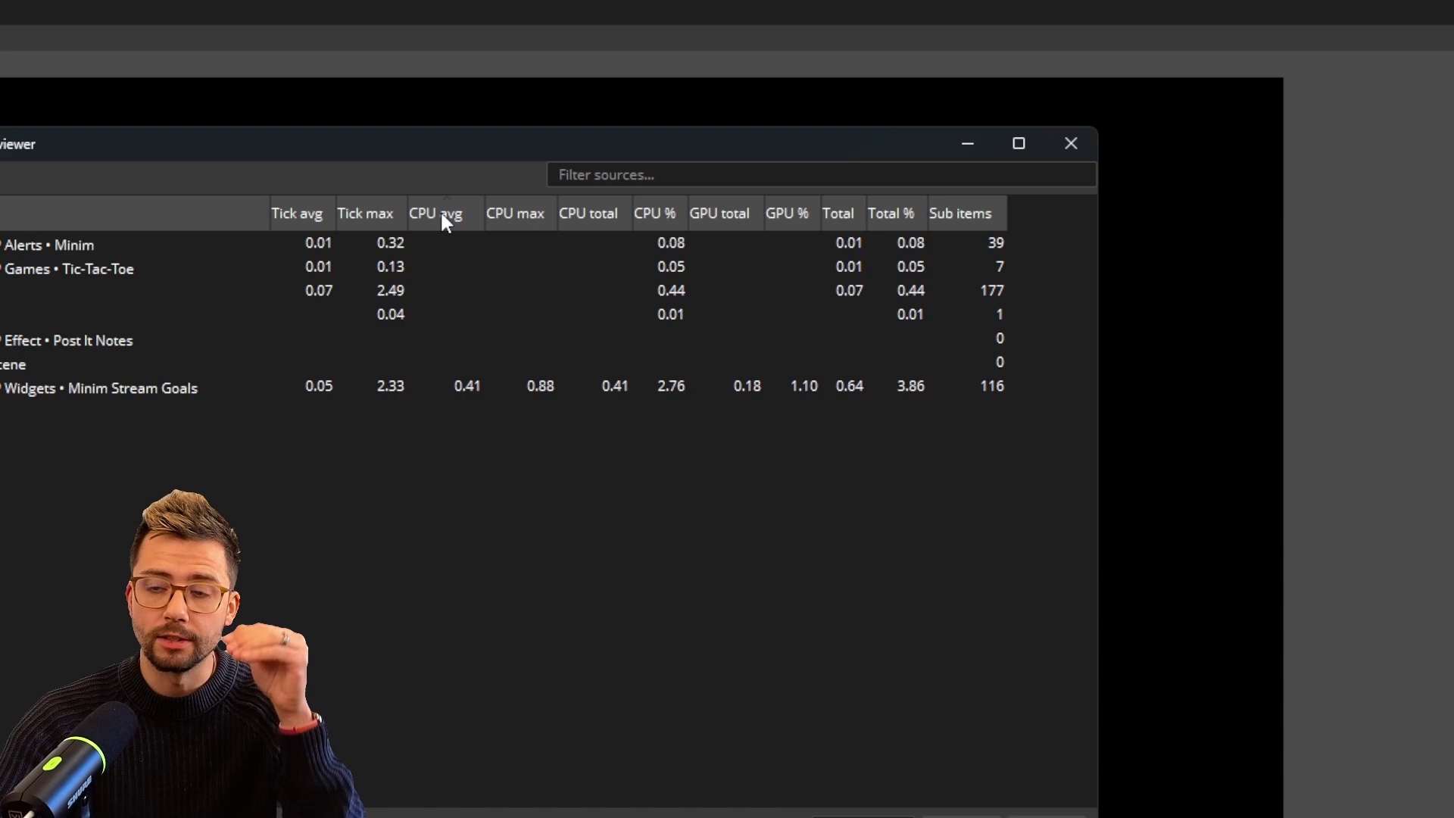
pyautogui.click(446, 220)
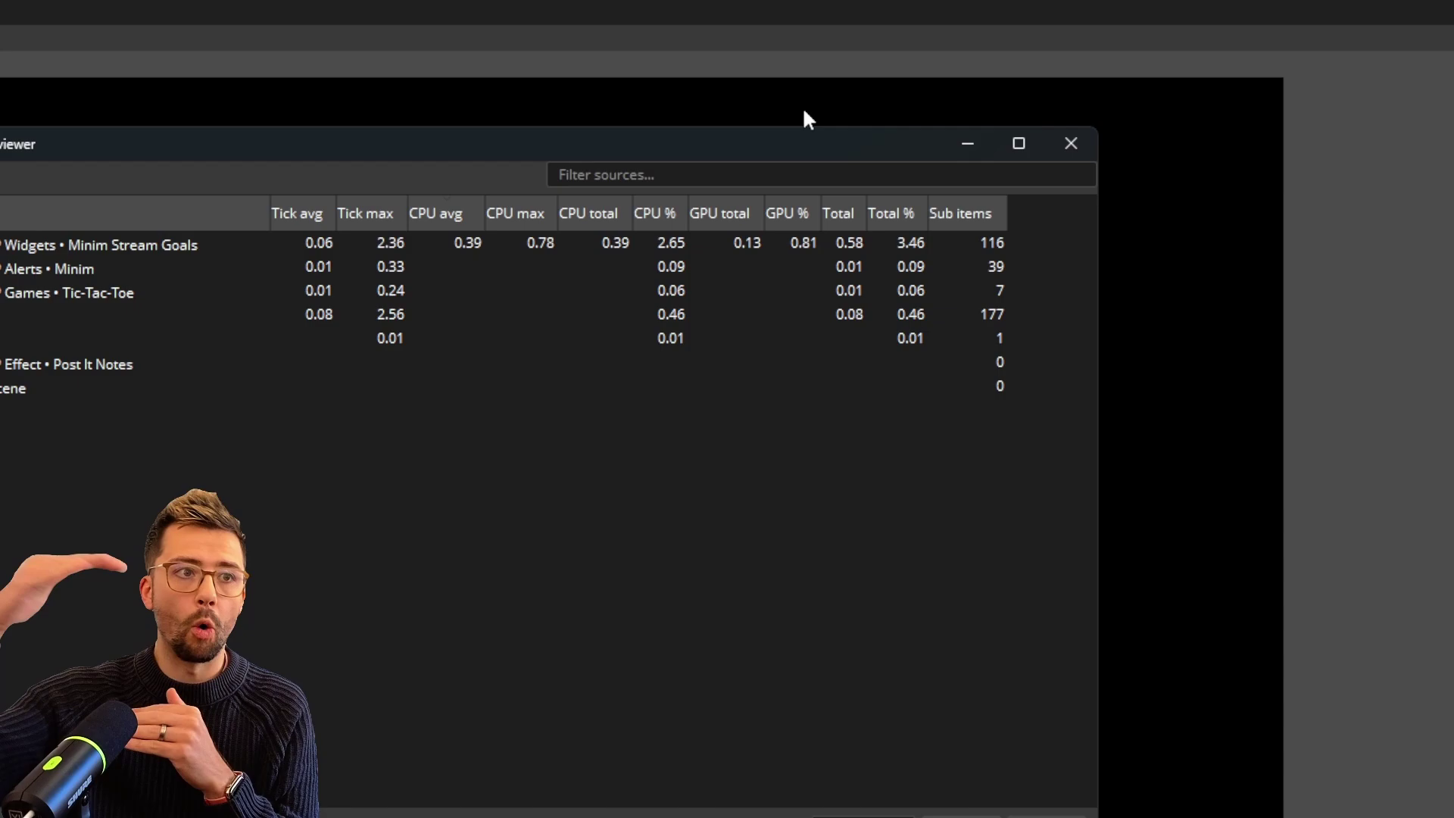
pyautogui.click(903, 212)
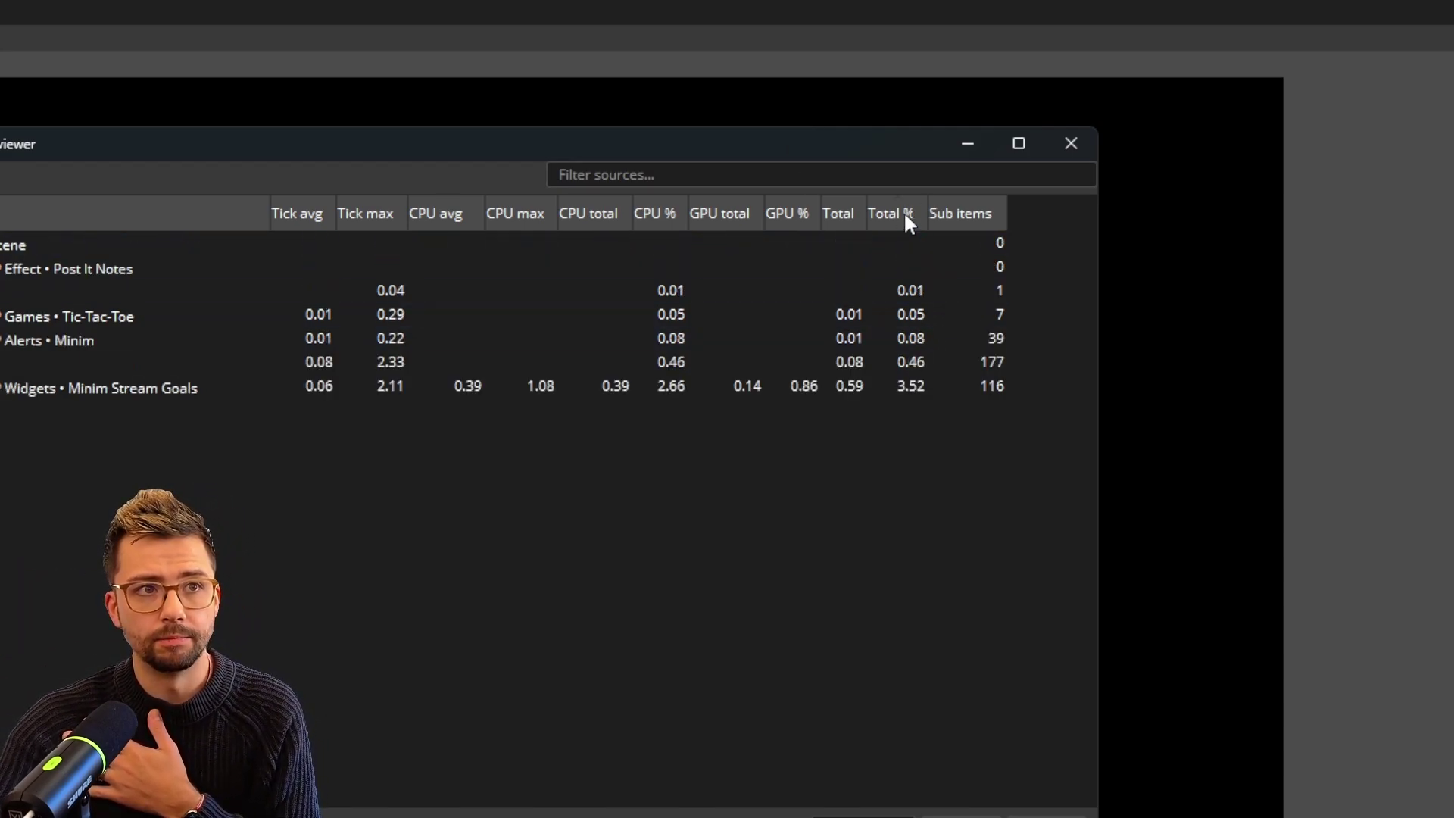
pyautogui.click(903, 212)
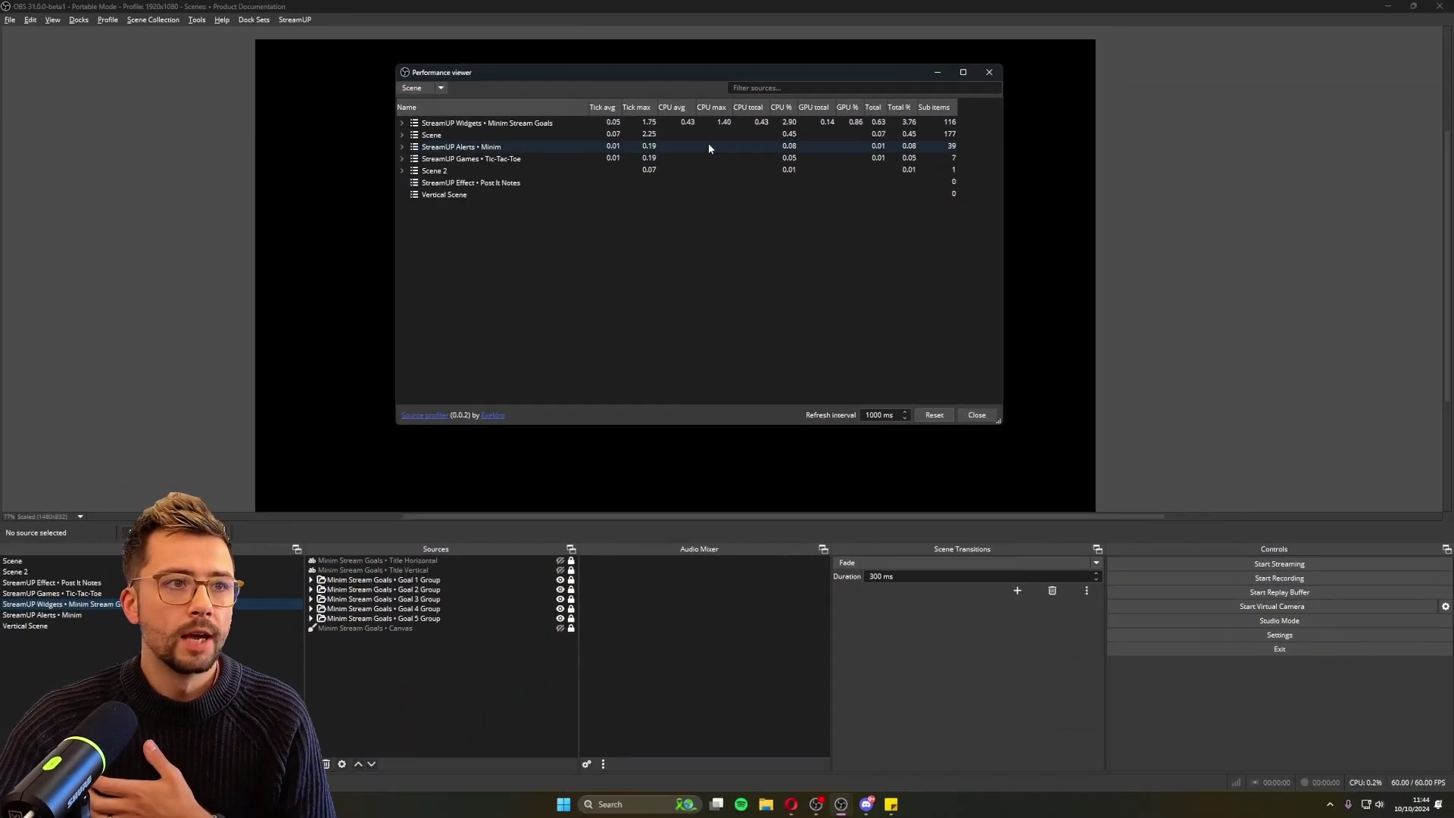
# - Switch to the scene named Scene and select its Media Source row in the viewer
pyautogui.rightClick(667, 105)
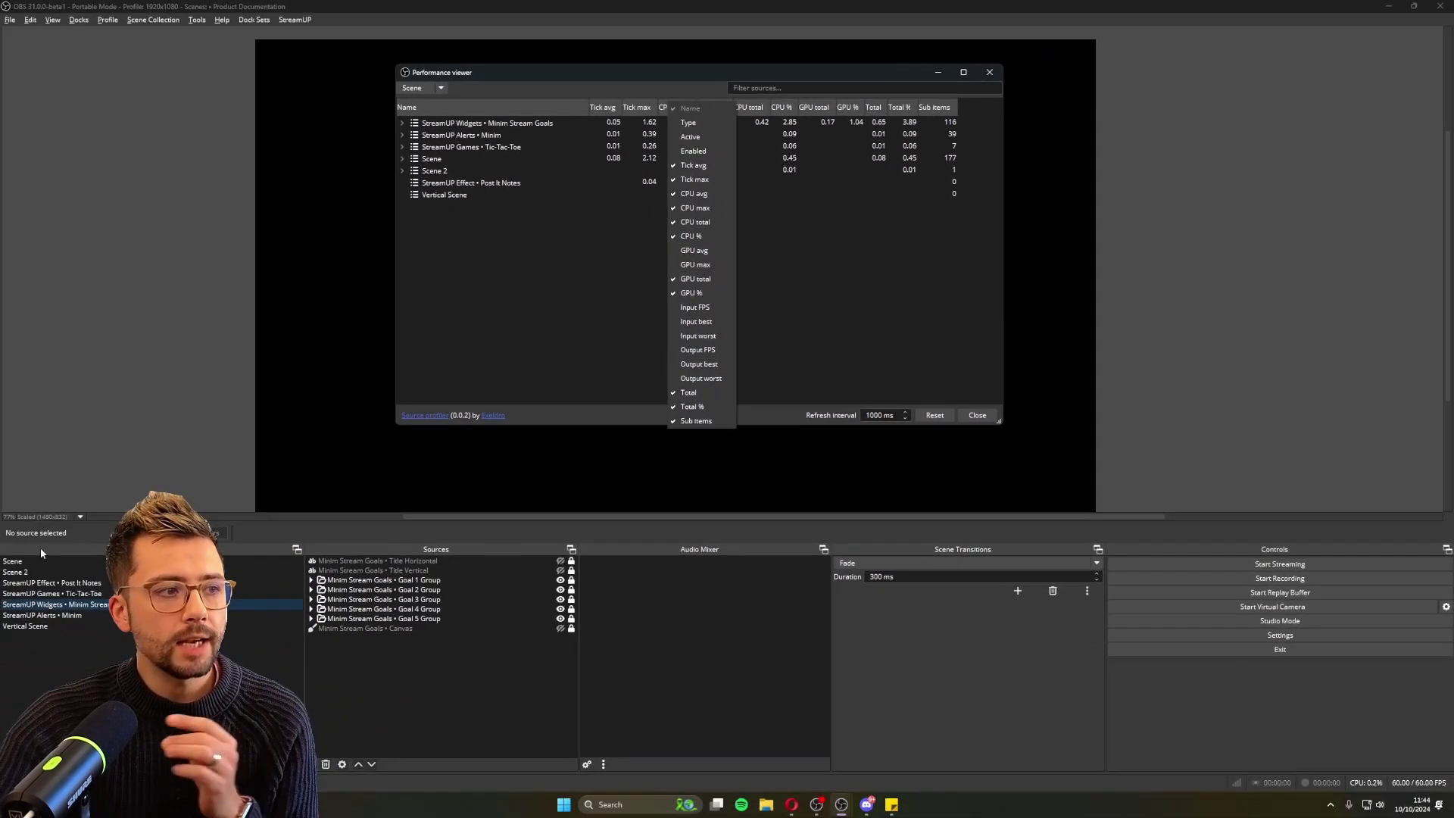
pyautogui.click(42, 561)
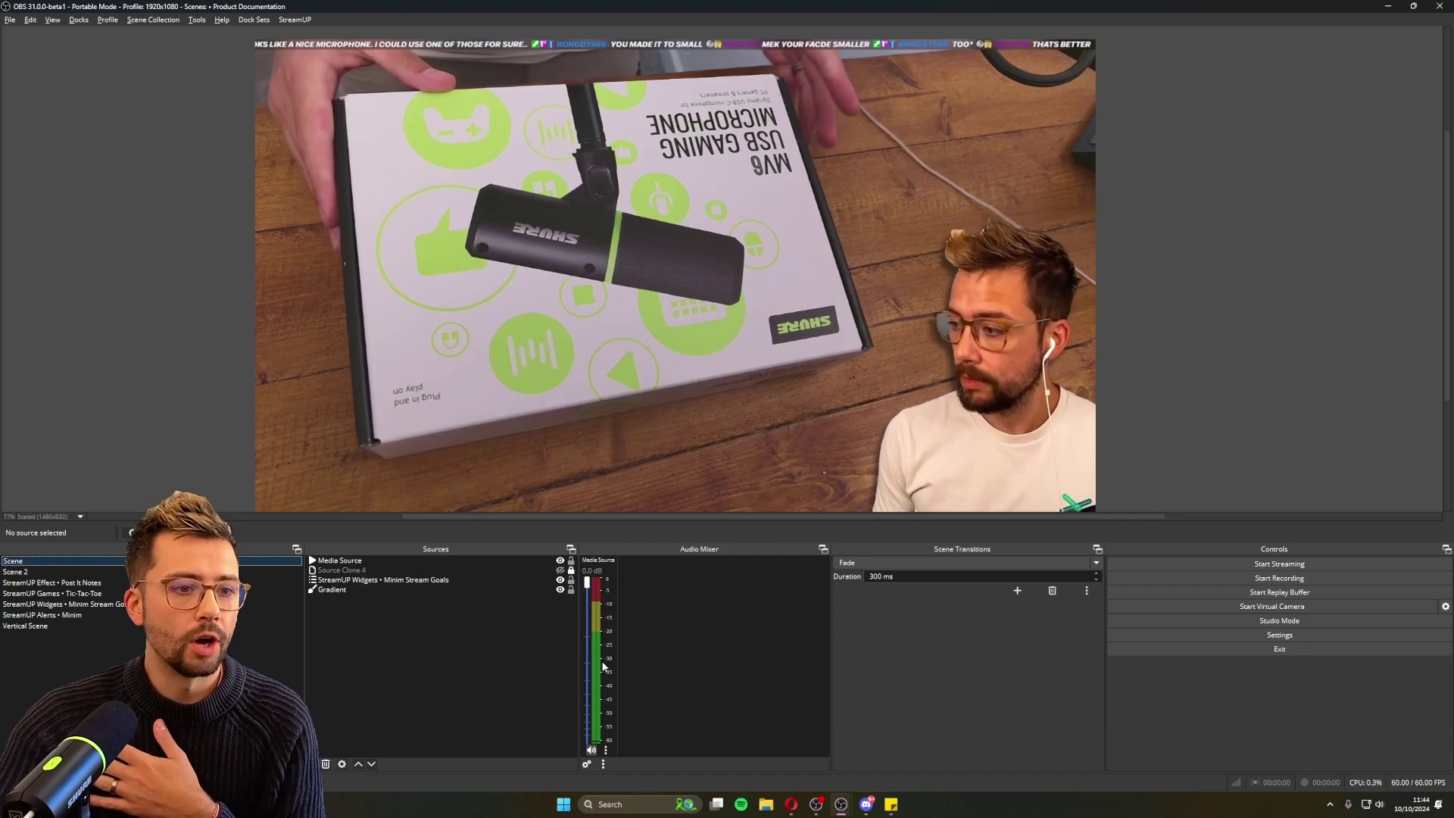
pyautogui.hotkey('alt', 'Tab')
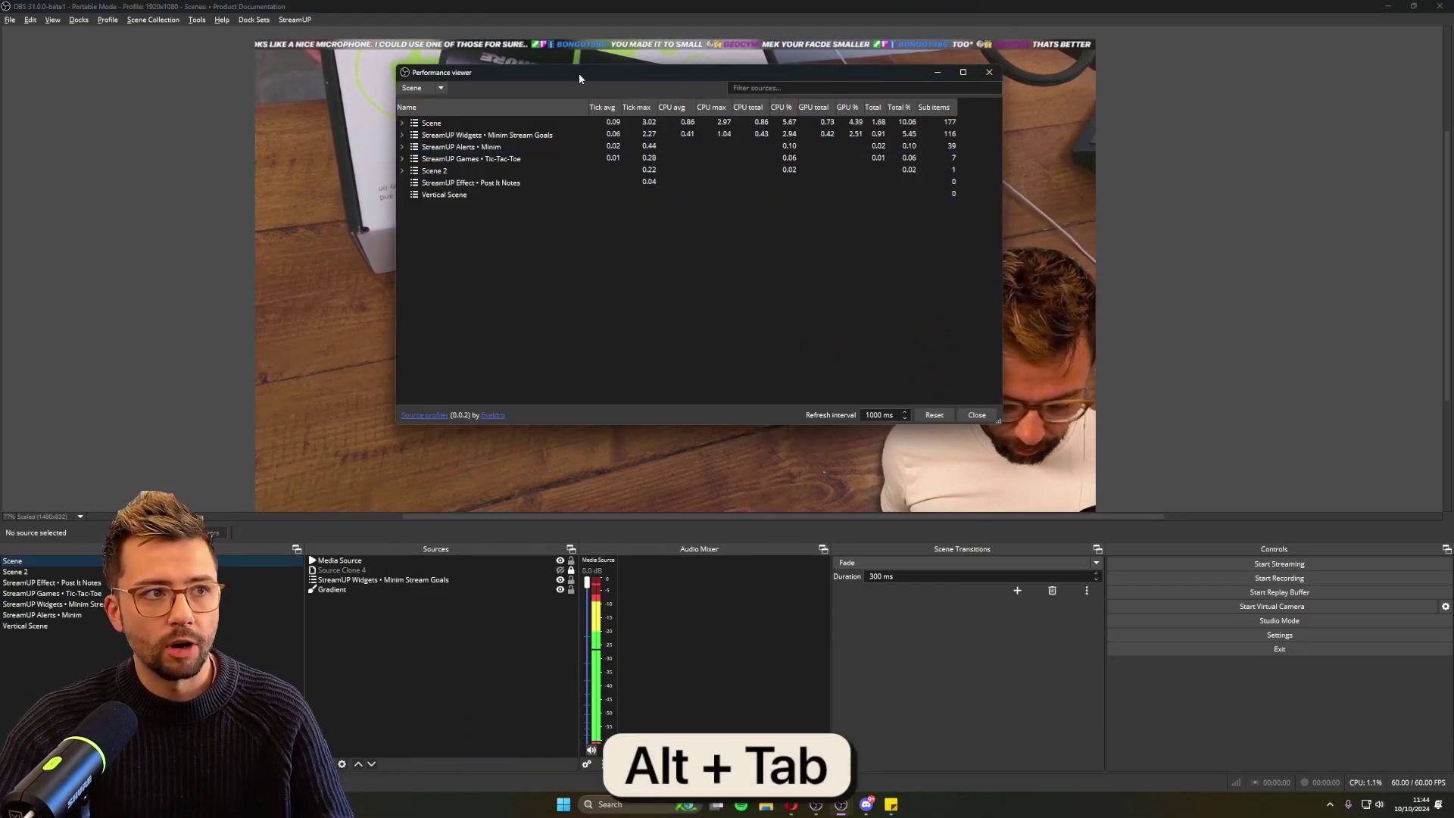
pyautogui.moveTo(473, 72); pyautogui.dragTo(569, 129)
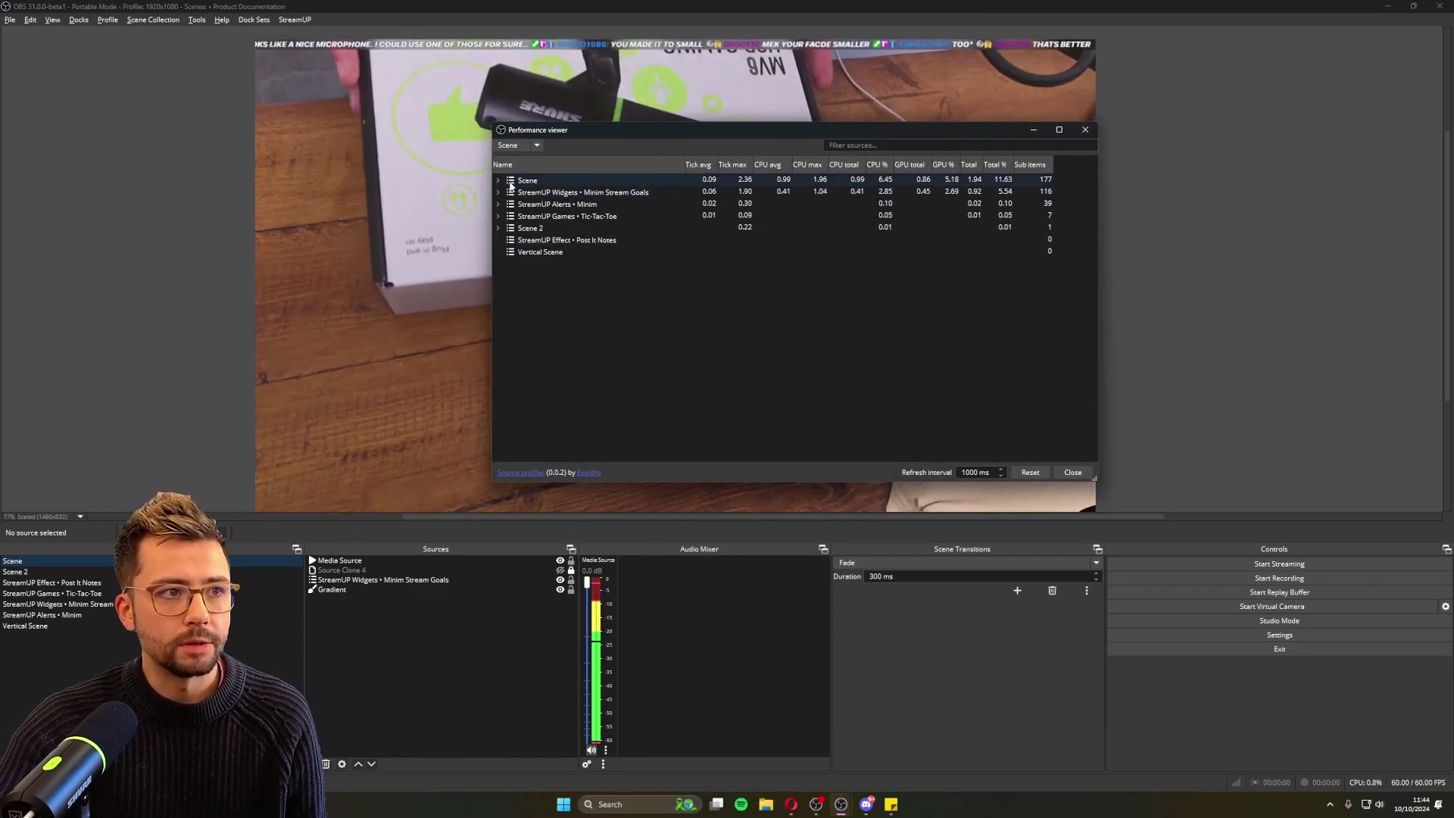
pyautogui.click(498, 180)
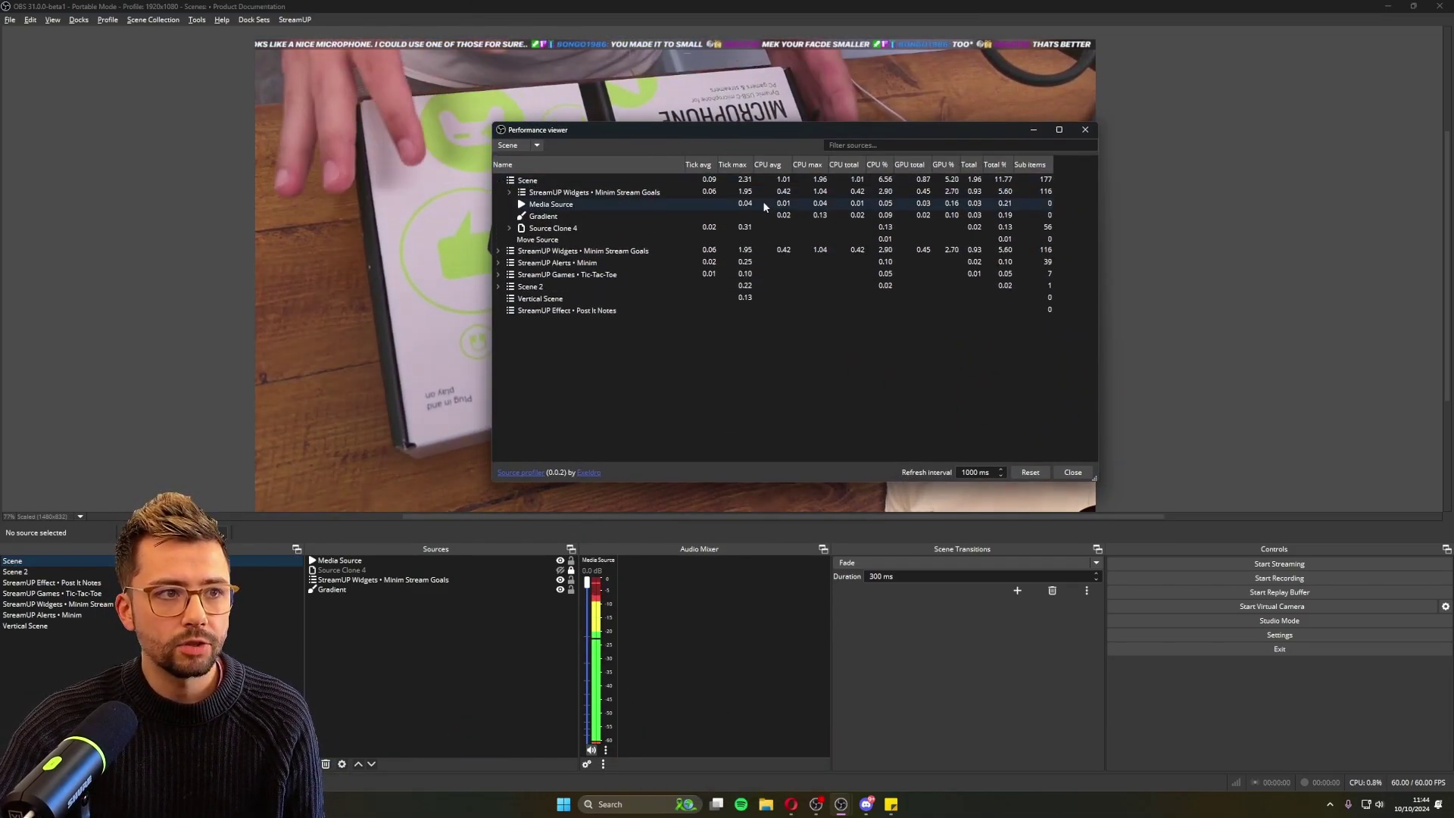
pyautogui.click(546, 204)
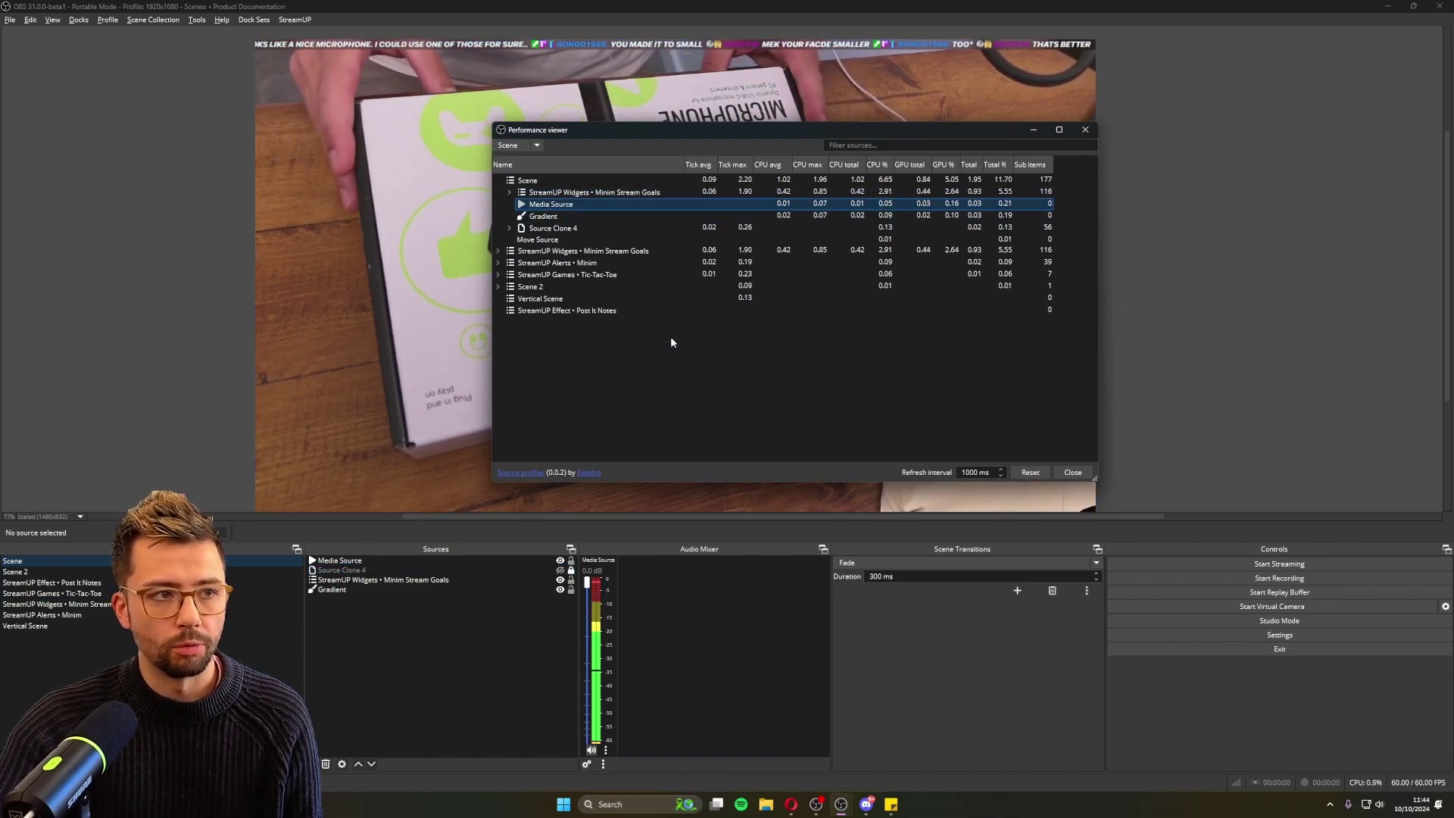
# - Add Input FPS and Output FPS columns and widen the viewer window
pyautogui.rightClick(838, 168)
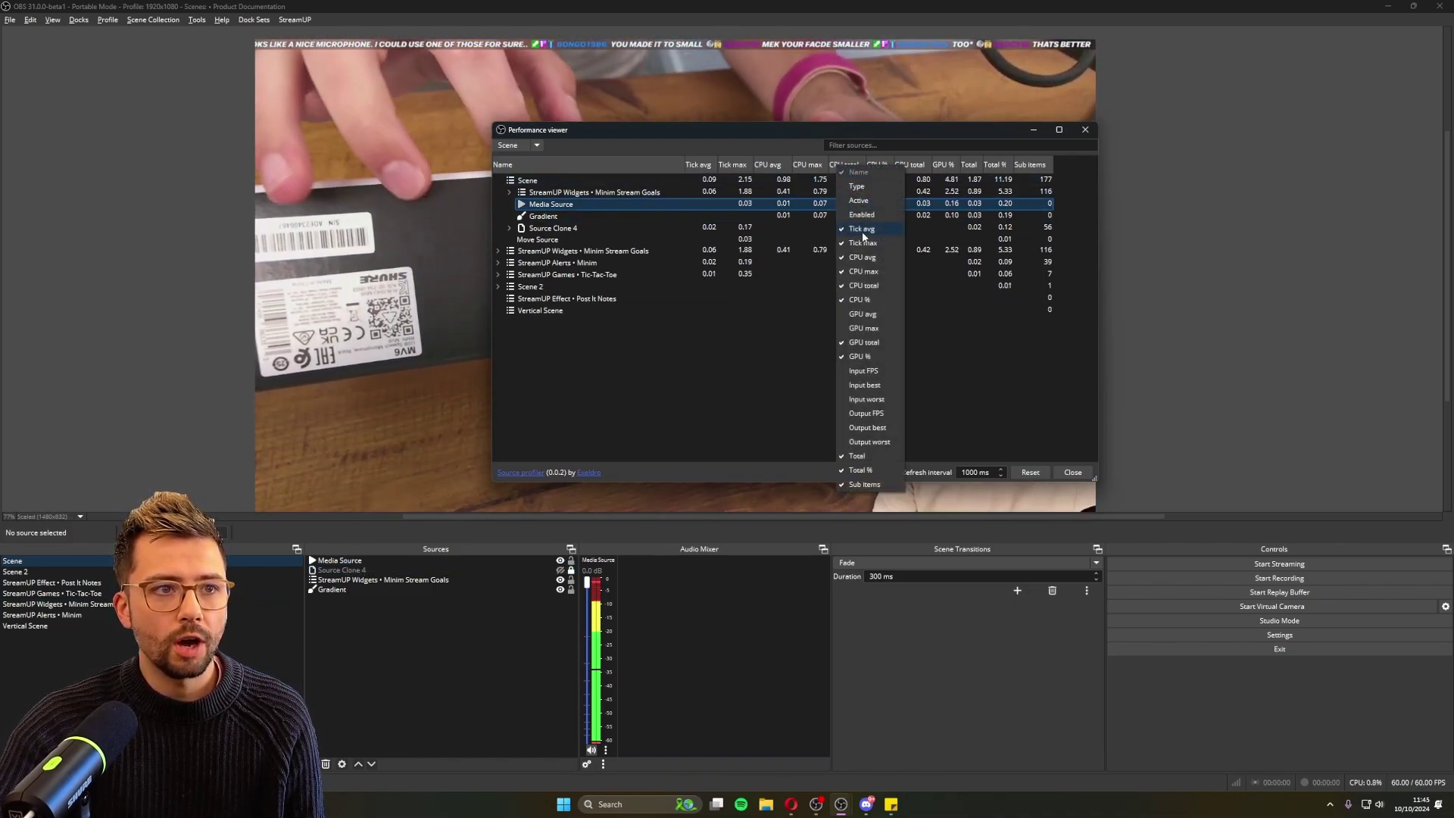
pyautogui.click(852, 389)
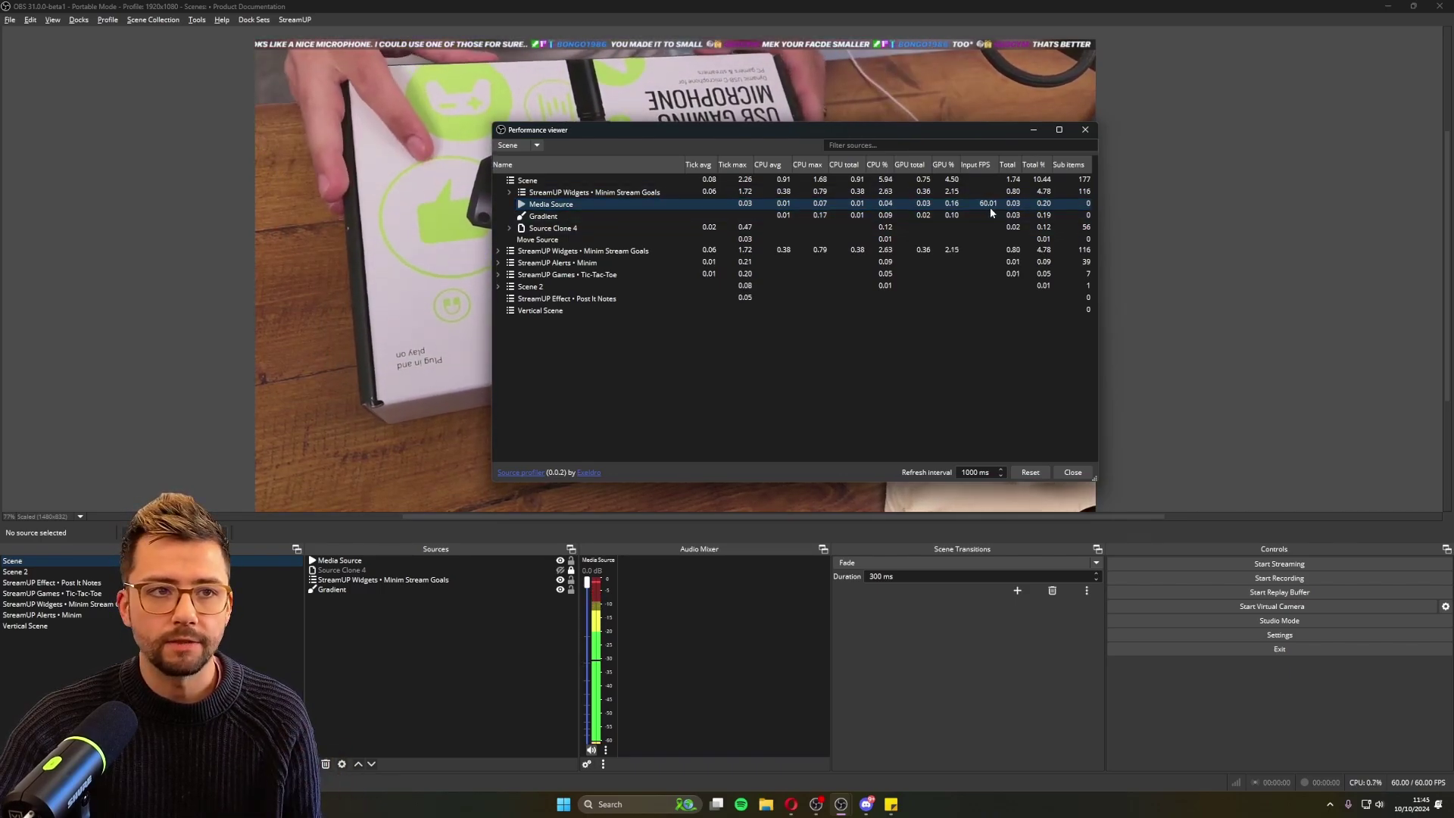
pyautogui.rightClick(961, 167)
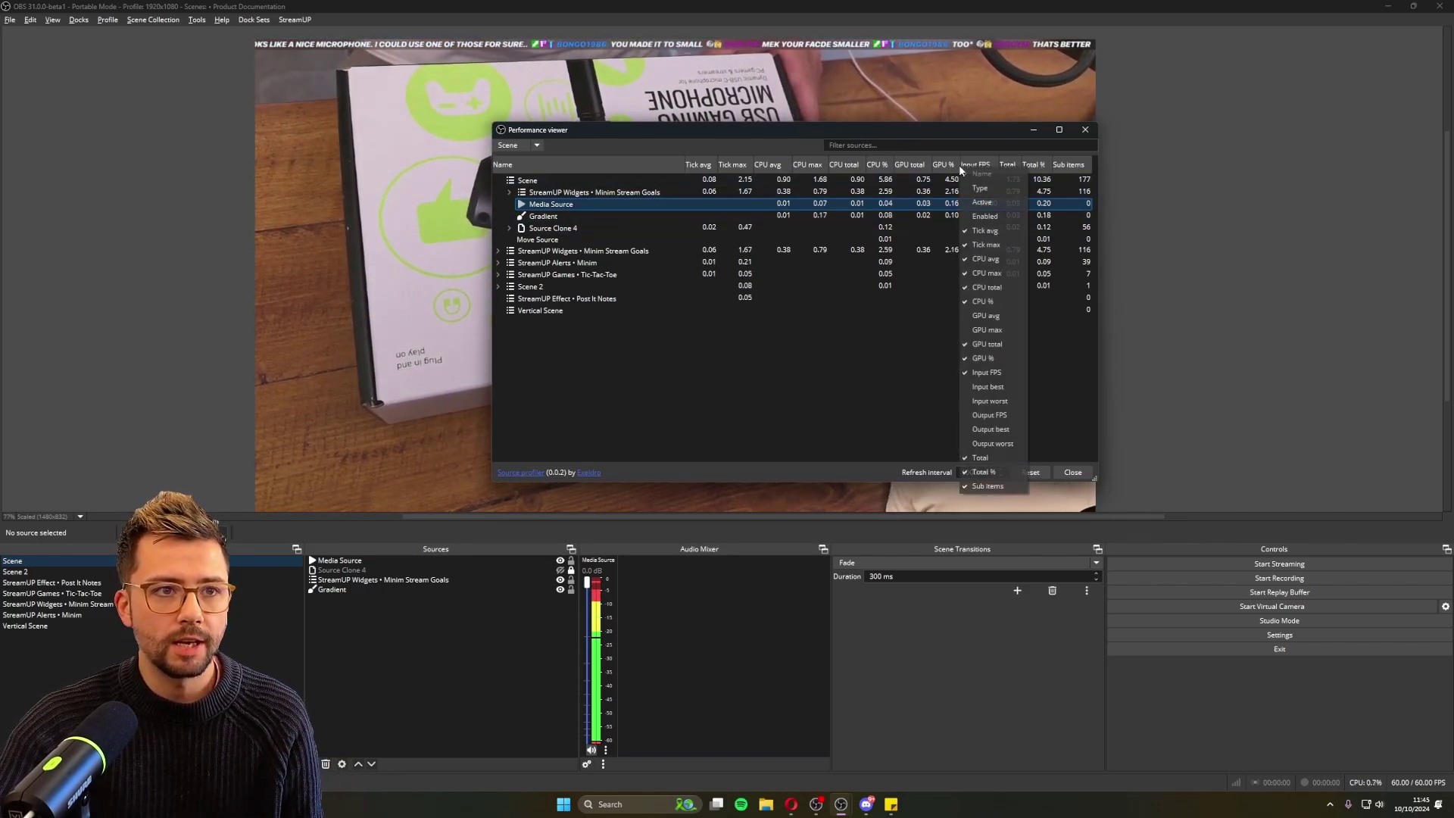
pyautogui.click(989, 415)
pyautogui.moveTo(1096, 234); pyautogui.dragTo(1181, 234)
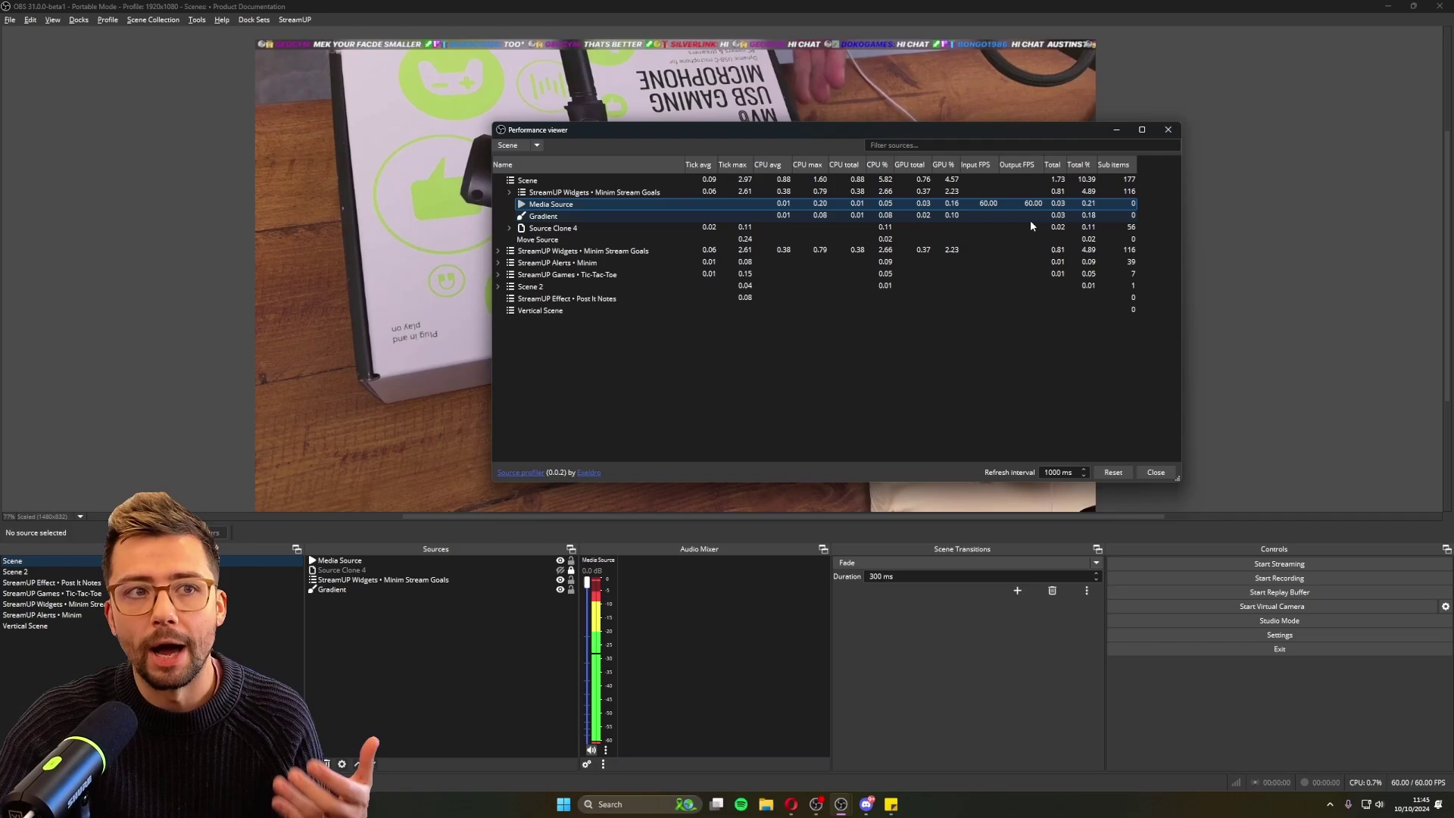
# - Add an Output best column, then select Source Clone 4 and dismiss the column menu
pyautogui.rightClick(1009, 165)
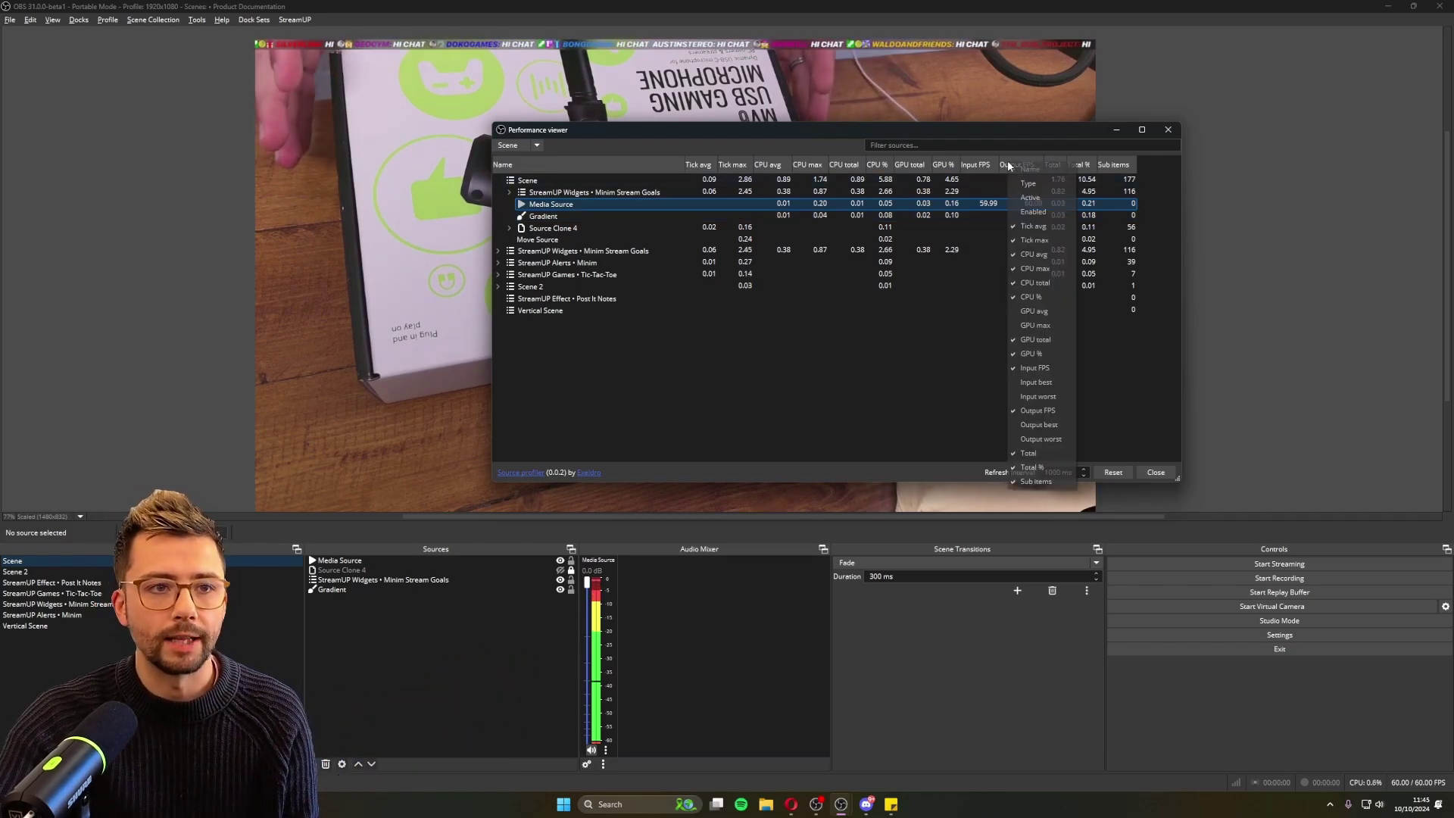
pyautogui.click(1058, 426)
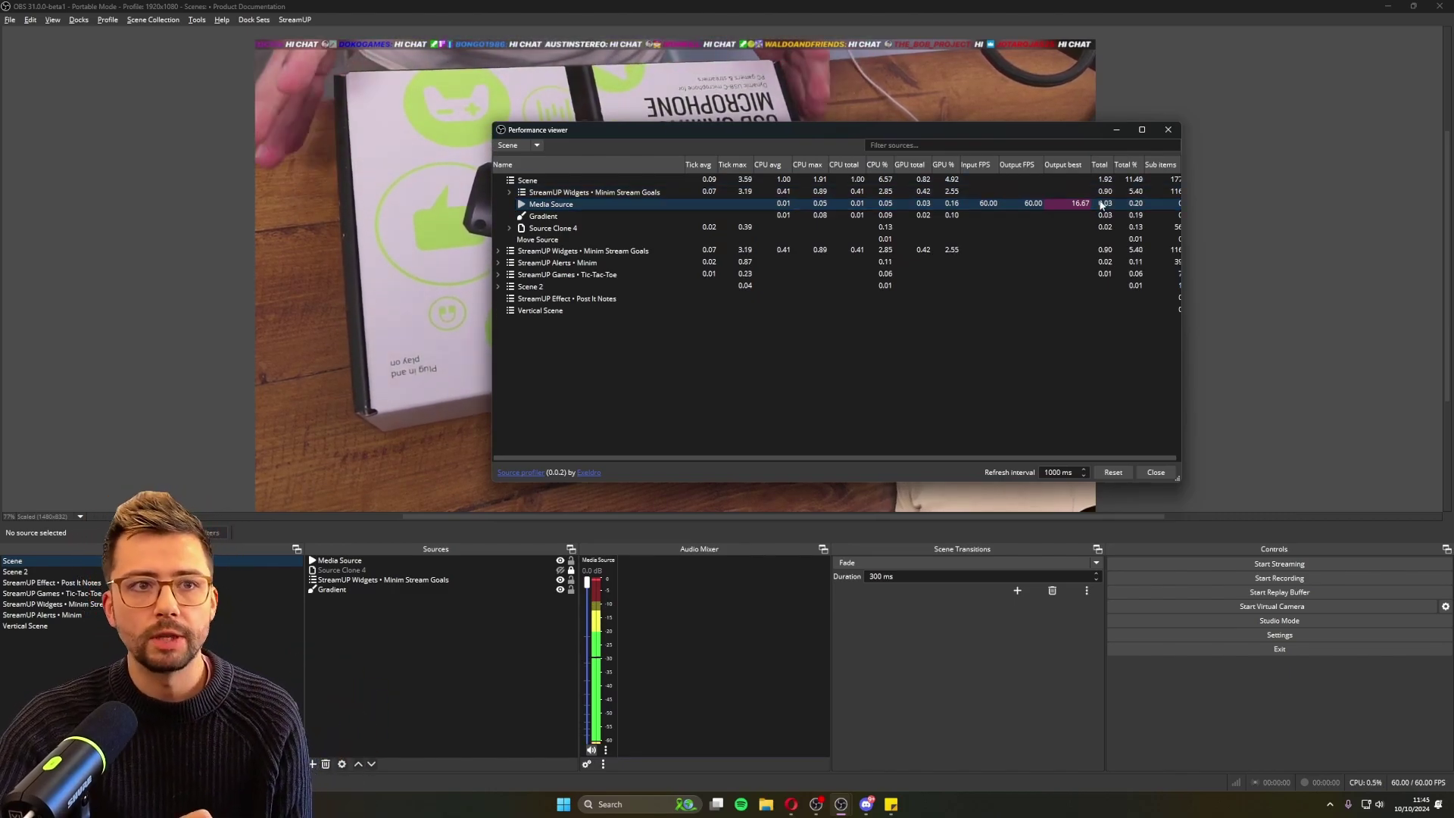
pyautogui.click(1066, 228)
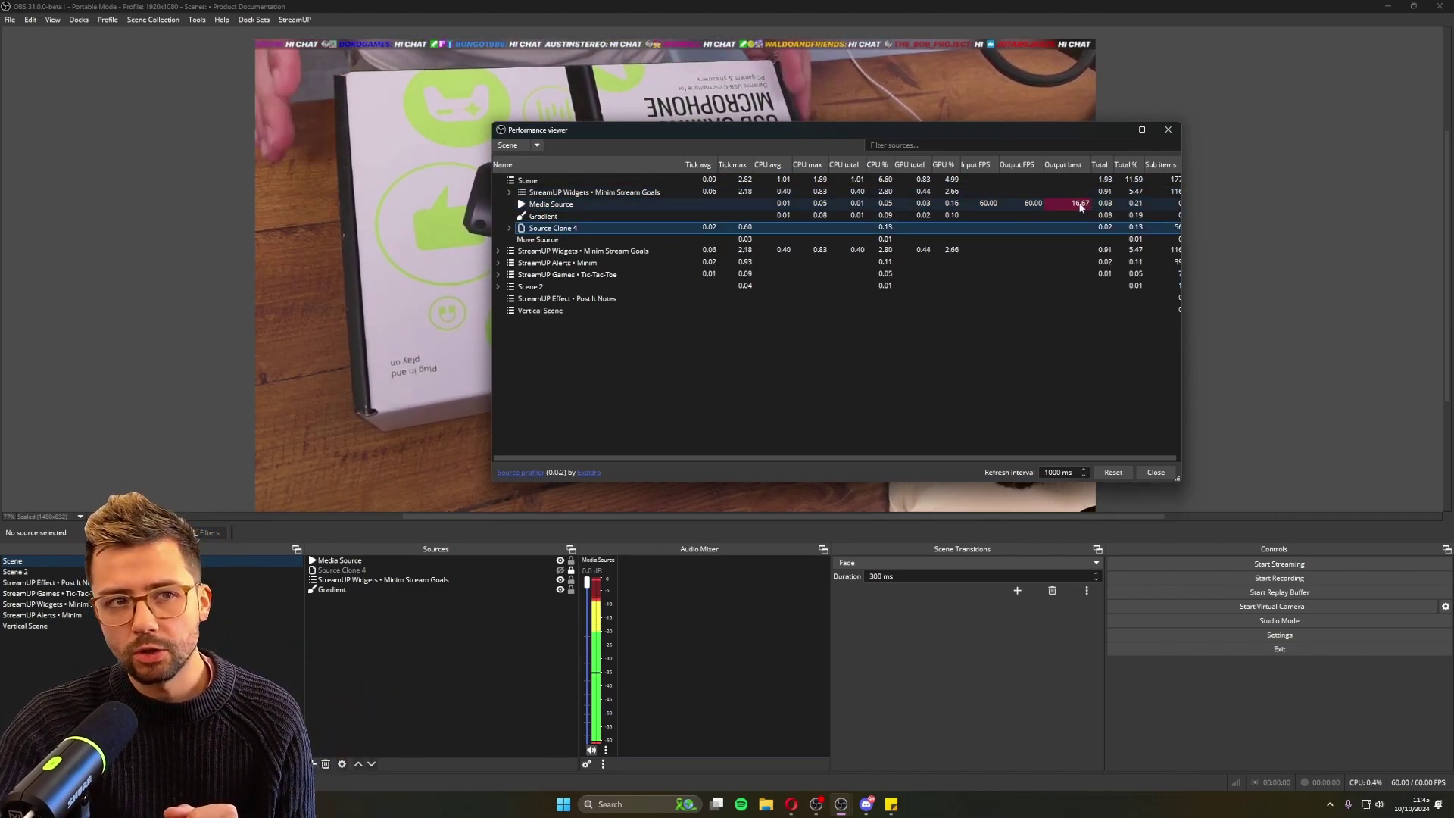
pyautogui.rightClick(1072, 166)
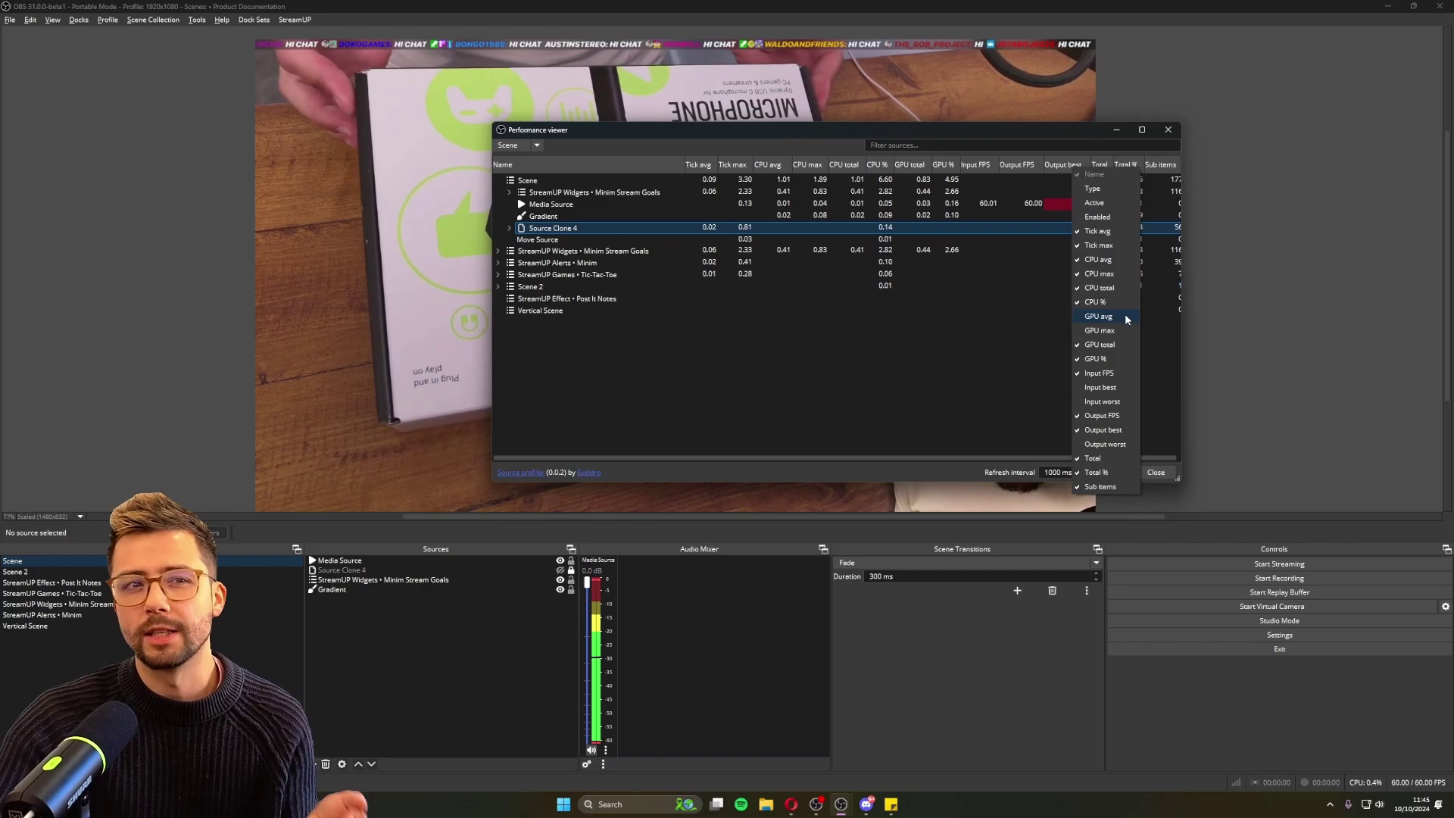
pyautogui.press('Escape')
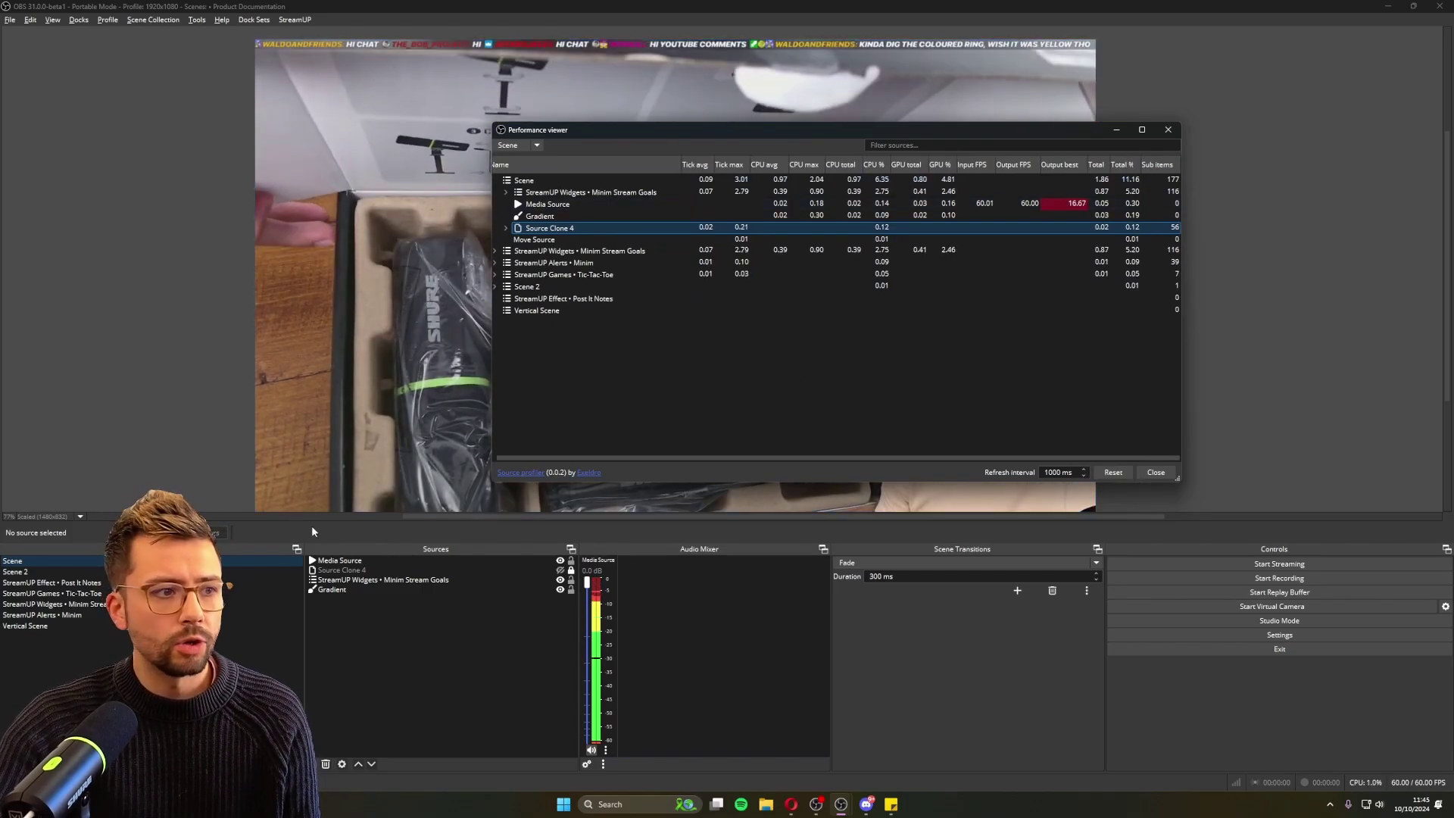
# - Select the Minim Stream Goals scene and open the Filters for its widget
pyautogui.click(337, 579)
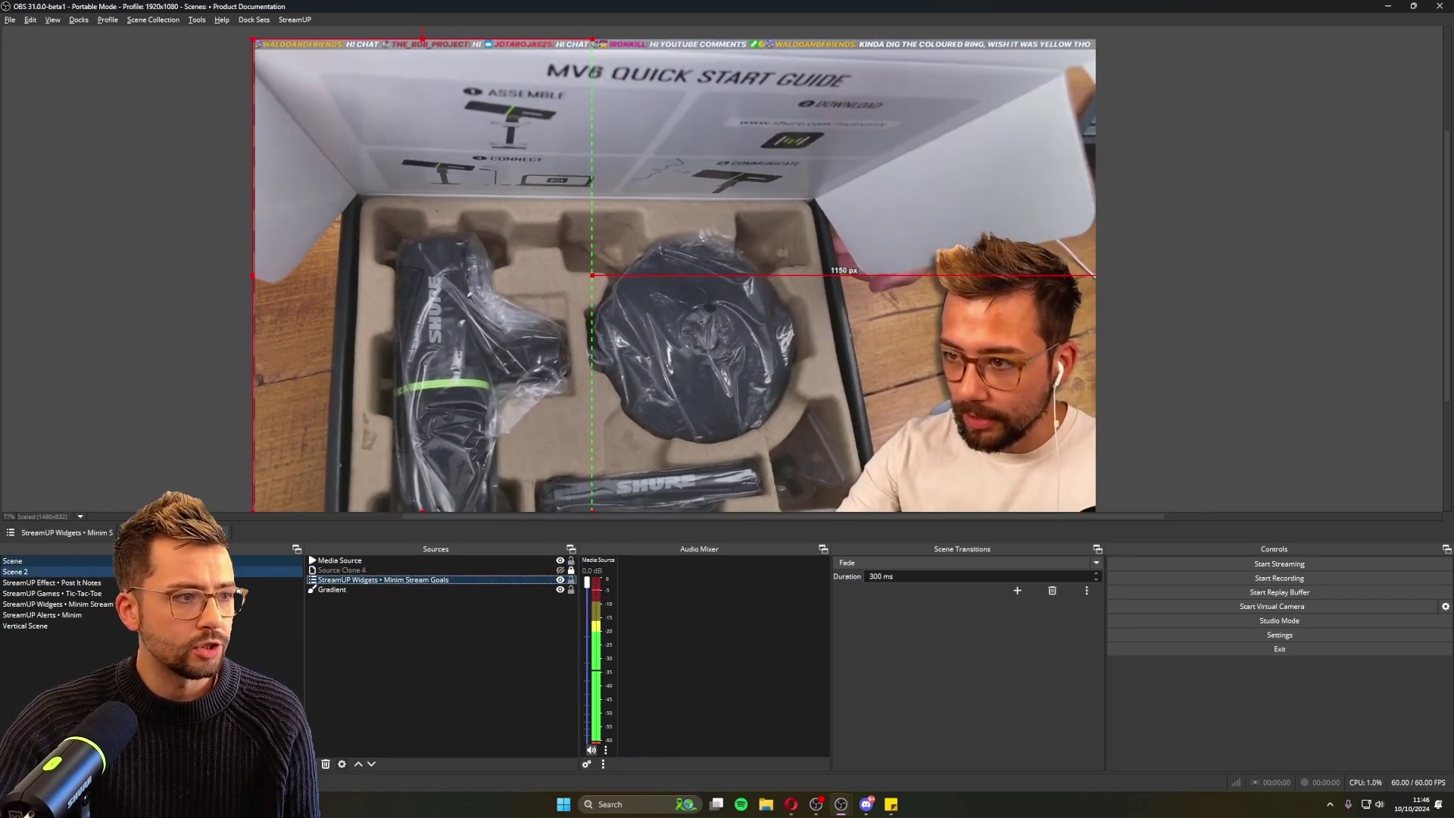
pyautogui.click(112, 605)
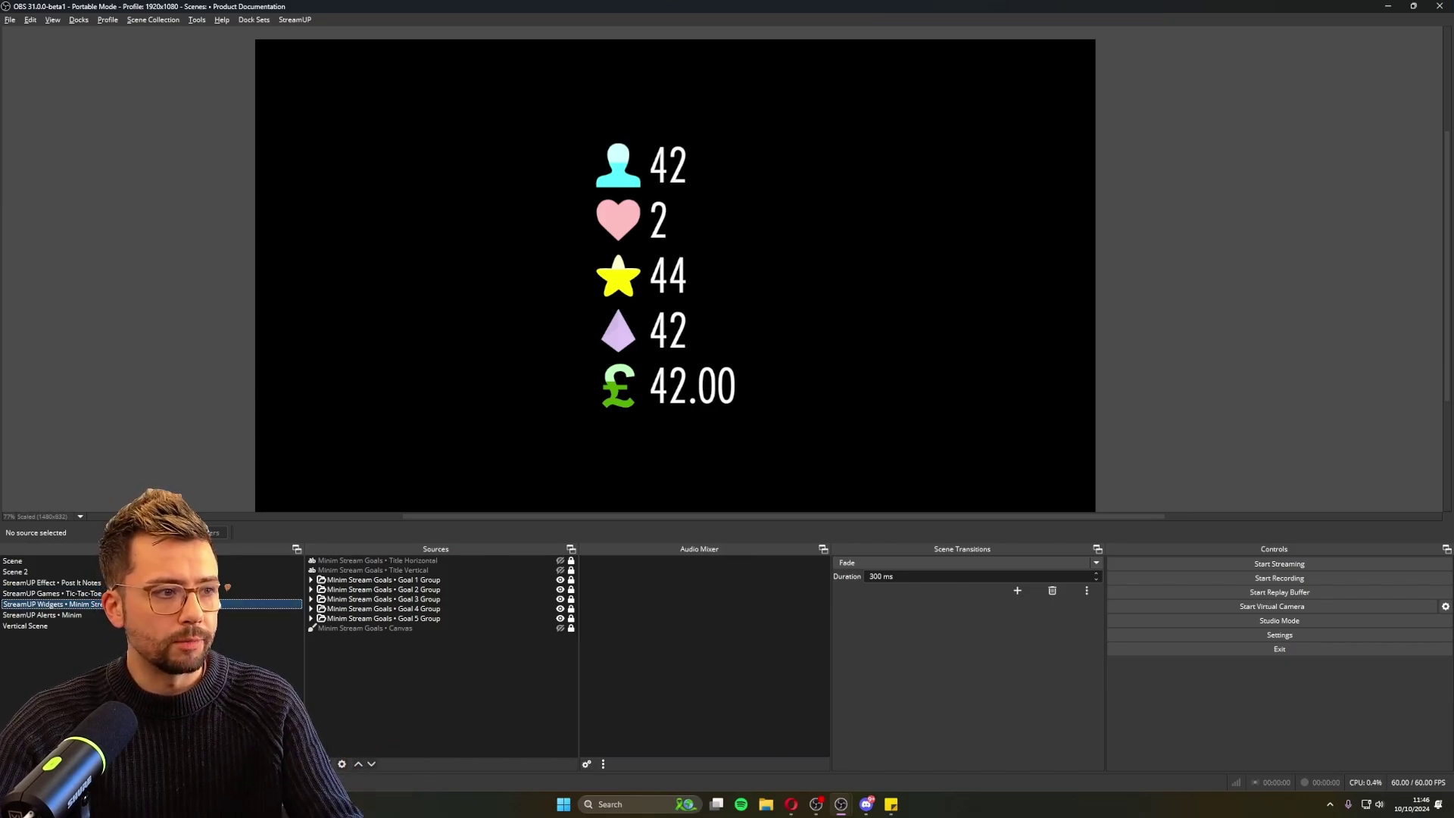
pyautogui.click(214, 532)
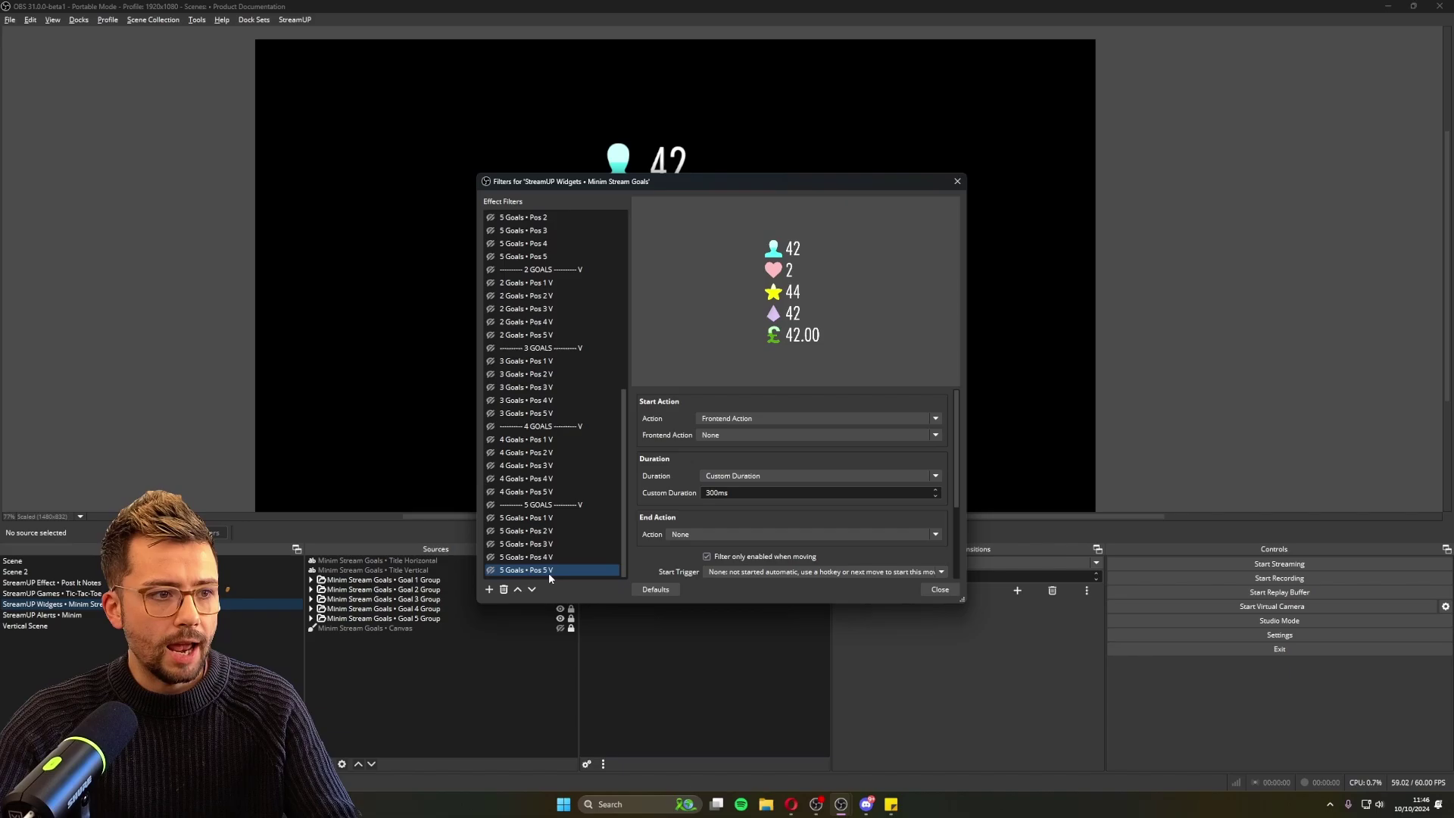
# - Add a Composite Blur filter with blur radius 57.50, then return to the Performance viewer
pyautogui.rightClick(551, 578)
pyautogui.moveTo(573, 585)
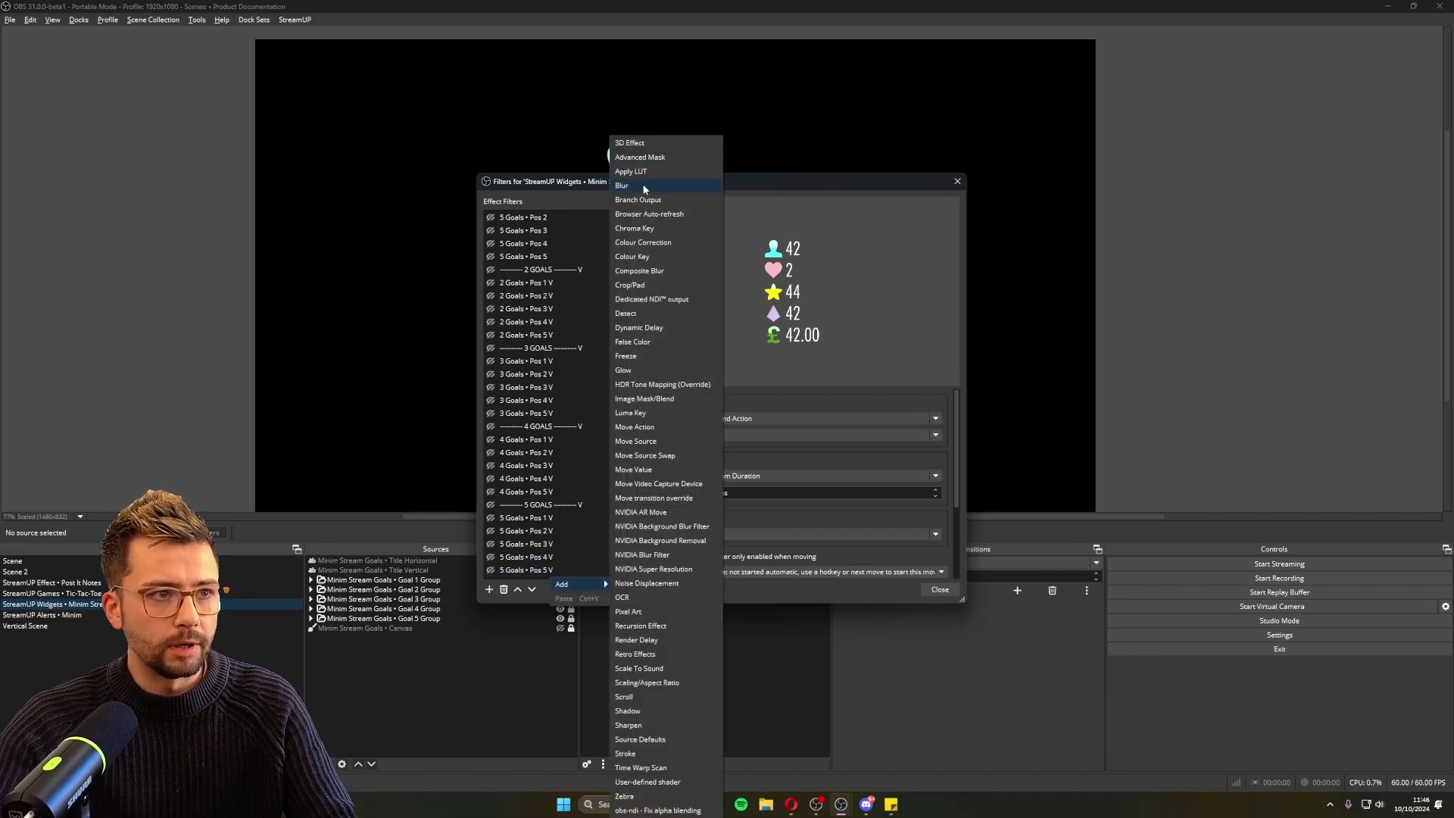
pyautogui.click(664, 271)
pyautogui.click(691, 407)
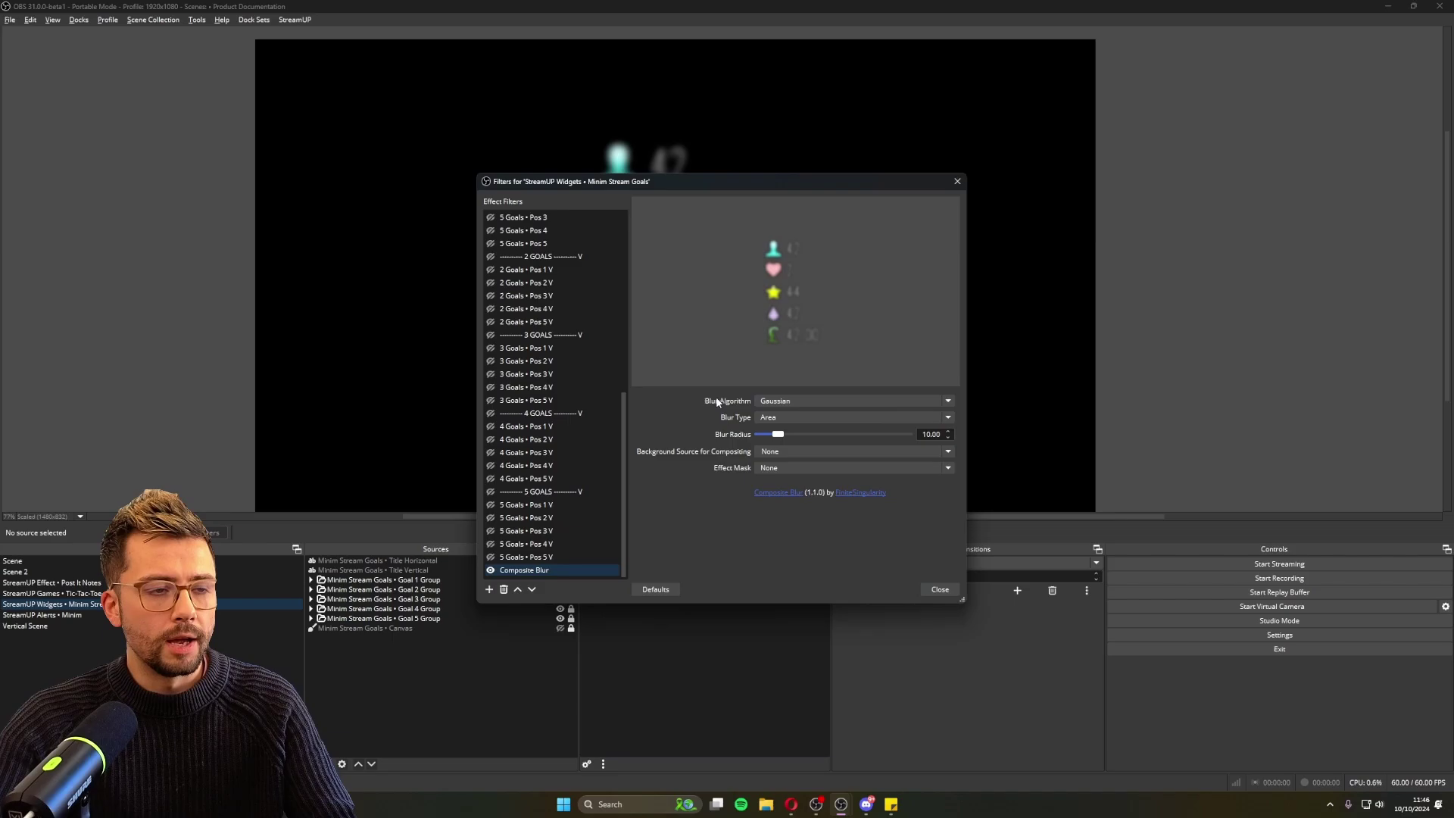
pyautogui.moveTo(776, 439); pyautogui.dragTo(867, 437)
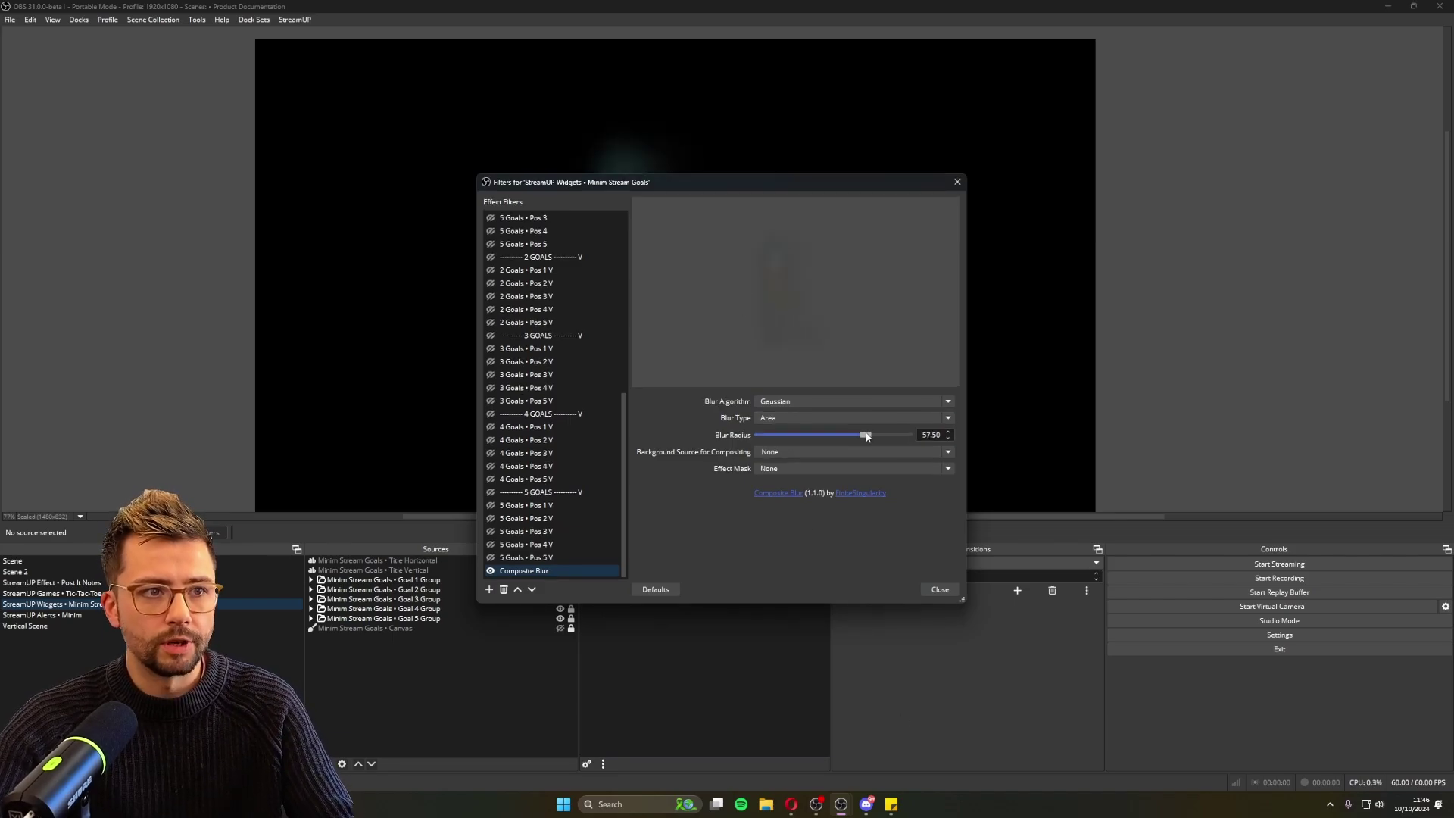
pyautogui.hotkey('alt', 'Tab')
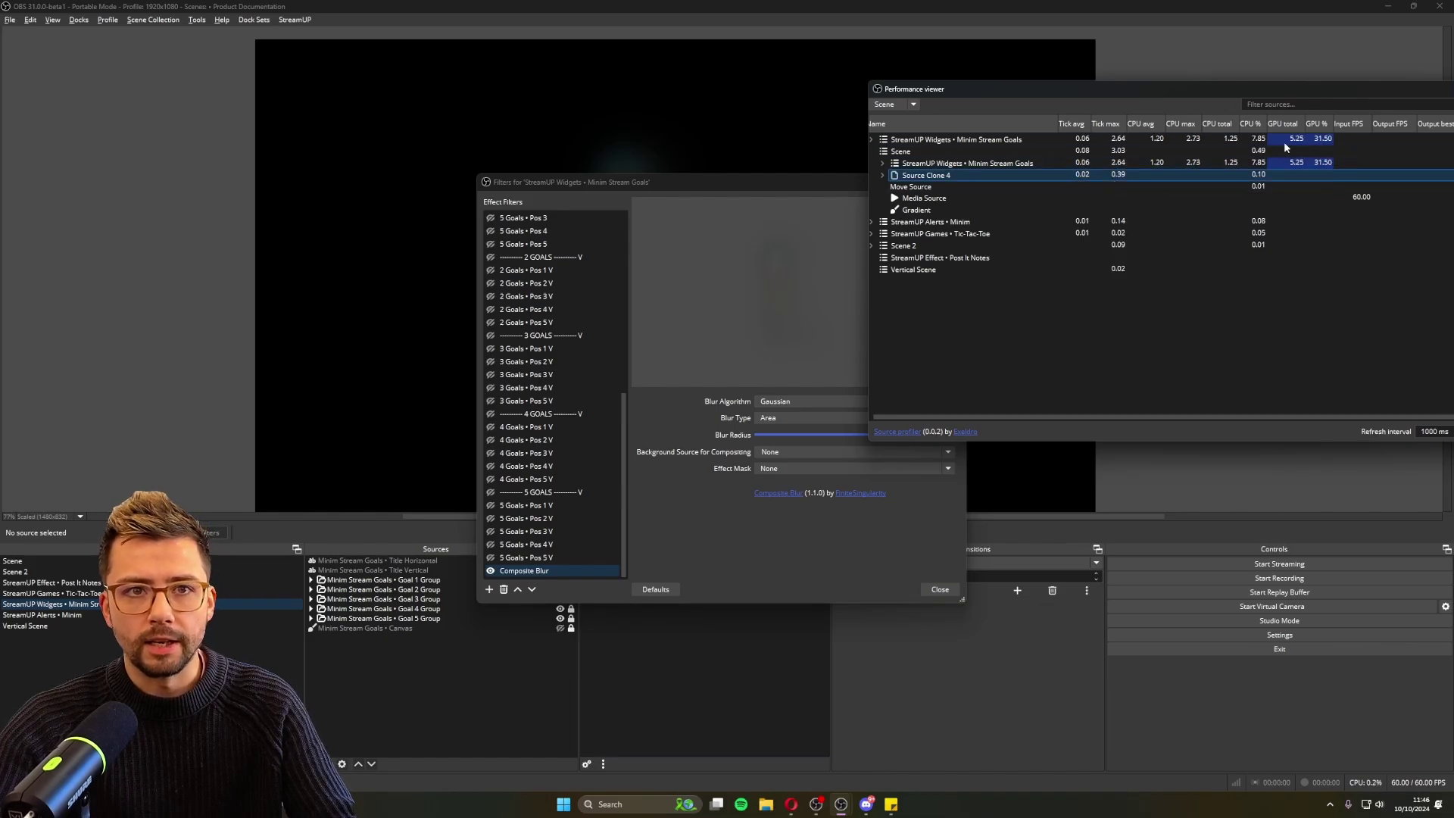
# - Slide the Performance viewer fully into view and bring it back in front of the filters
pyautogui.moveTo(1331, 95); pyautogui.dragTo(1161, 93)
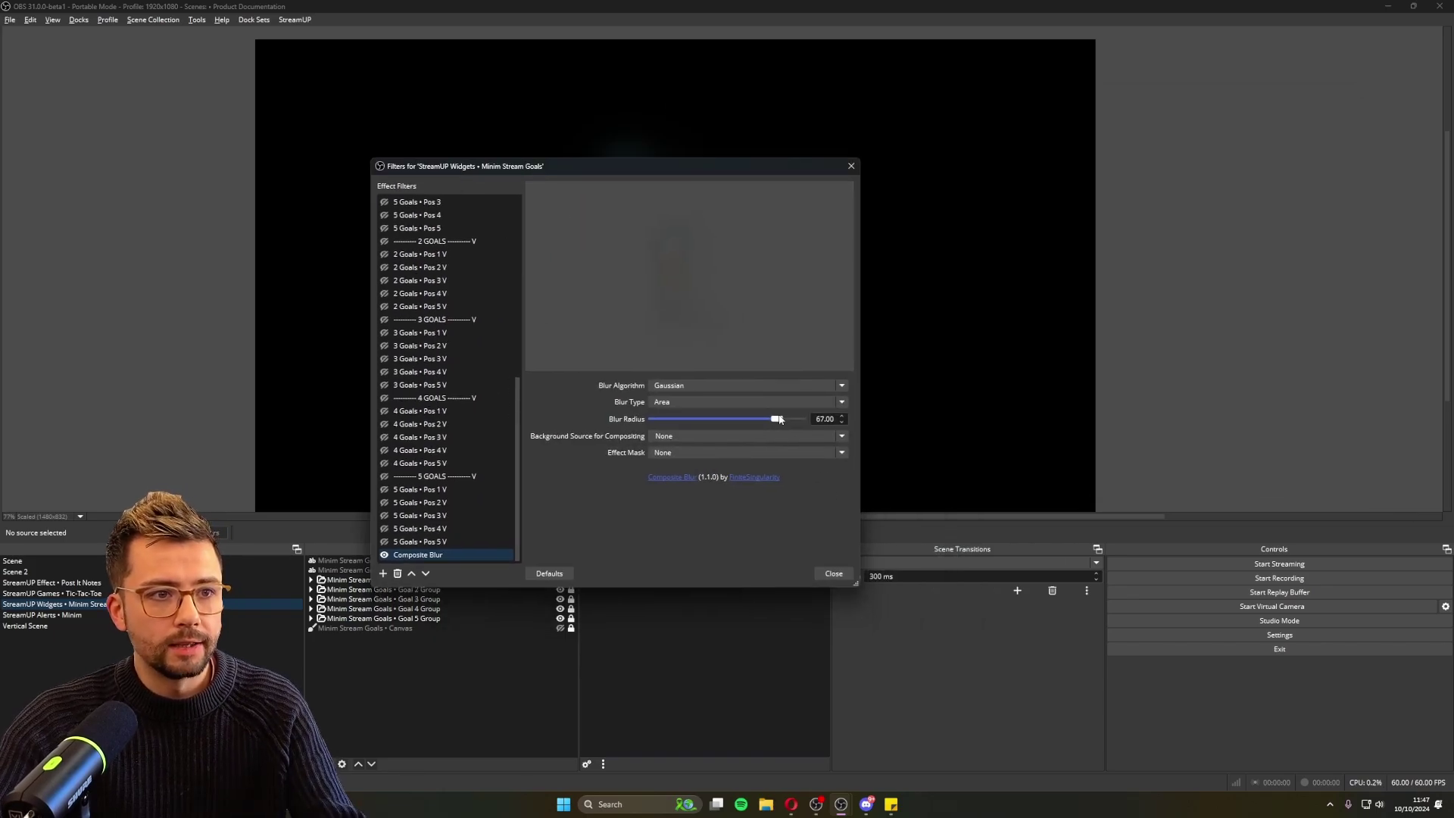
pyautogui.hotkey('alt', 'Tab')
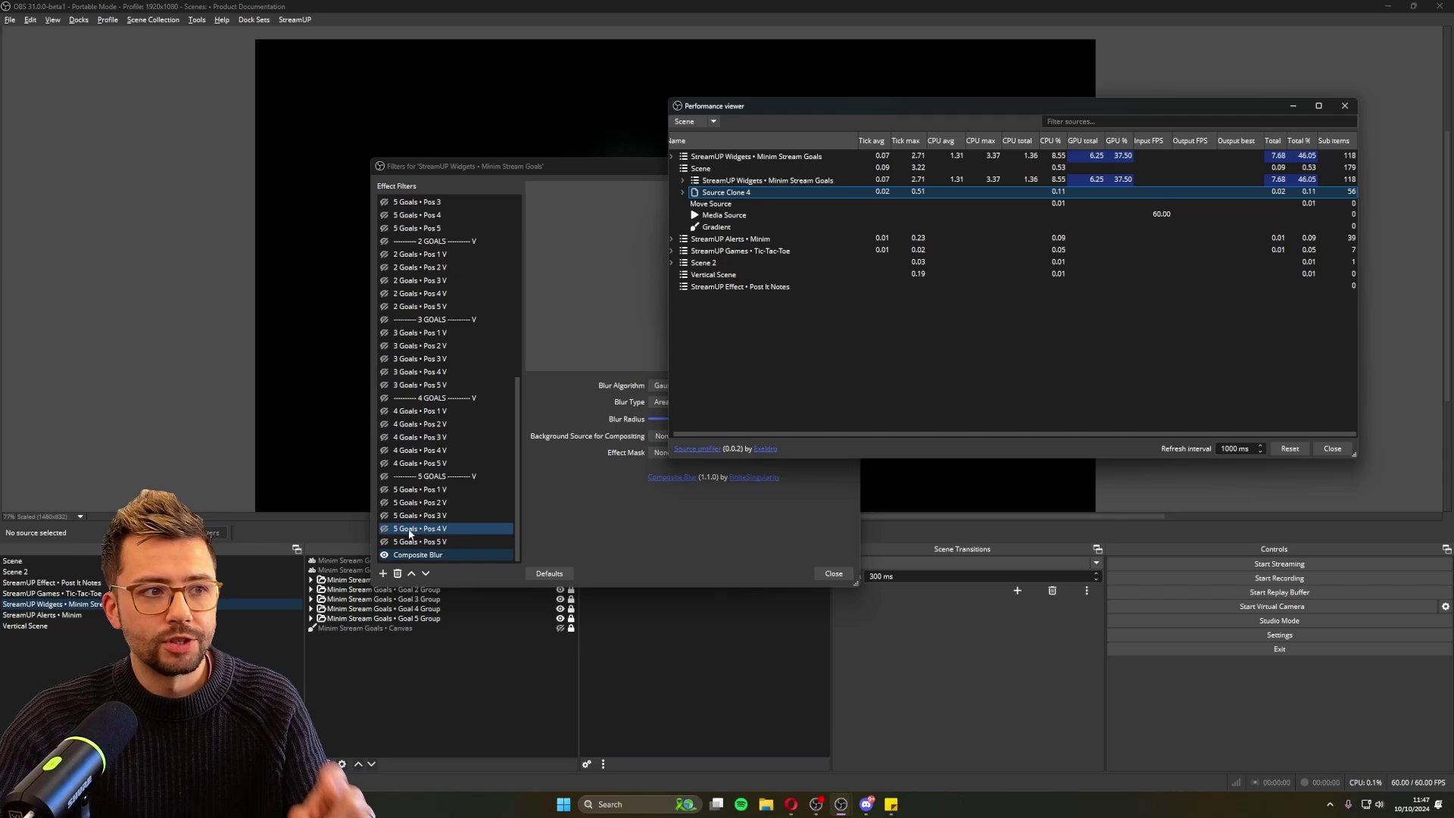
# - Duplicate the Composite Blur filter as Composite Blur 2, then switch back to the Performance viewer
pyautogui.rightClick(421, 556)
pyautogui.click(446, 578)
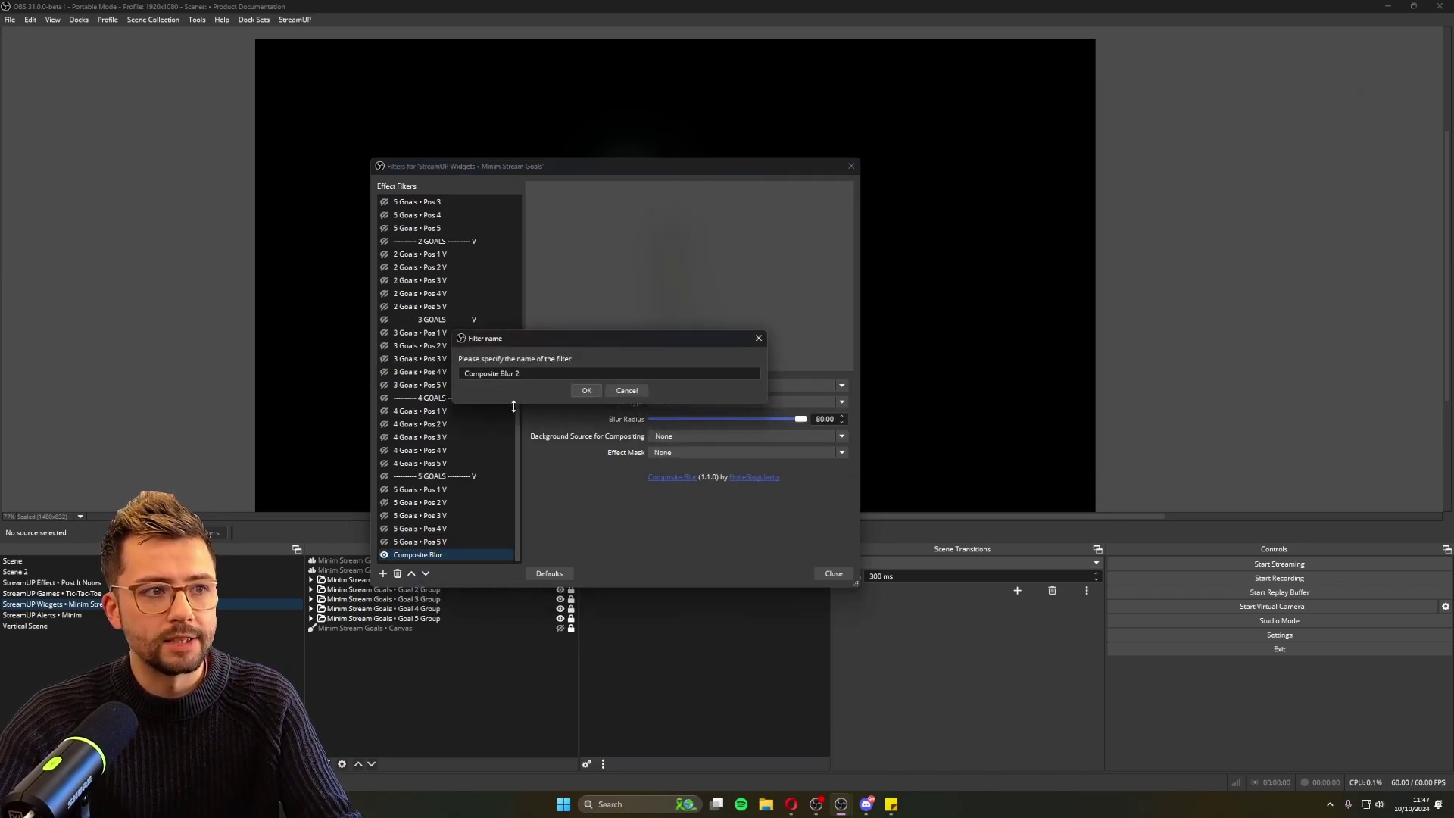
pyautogui.click(588, 390)
pyautogui.hotkey('alt', 'Tab')
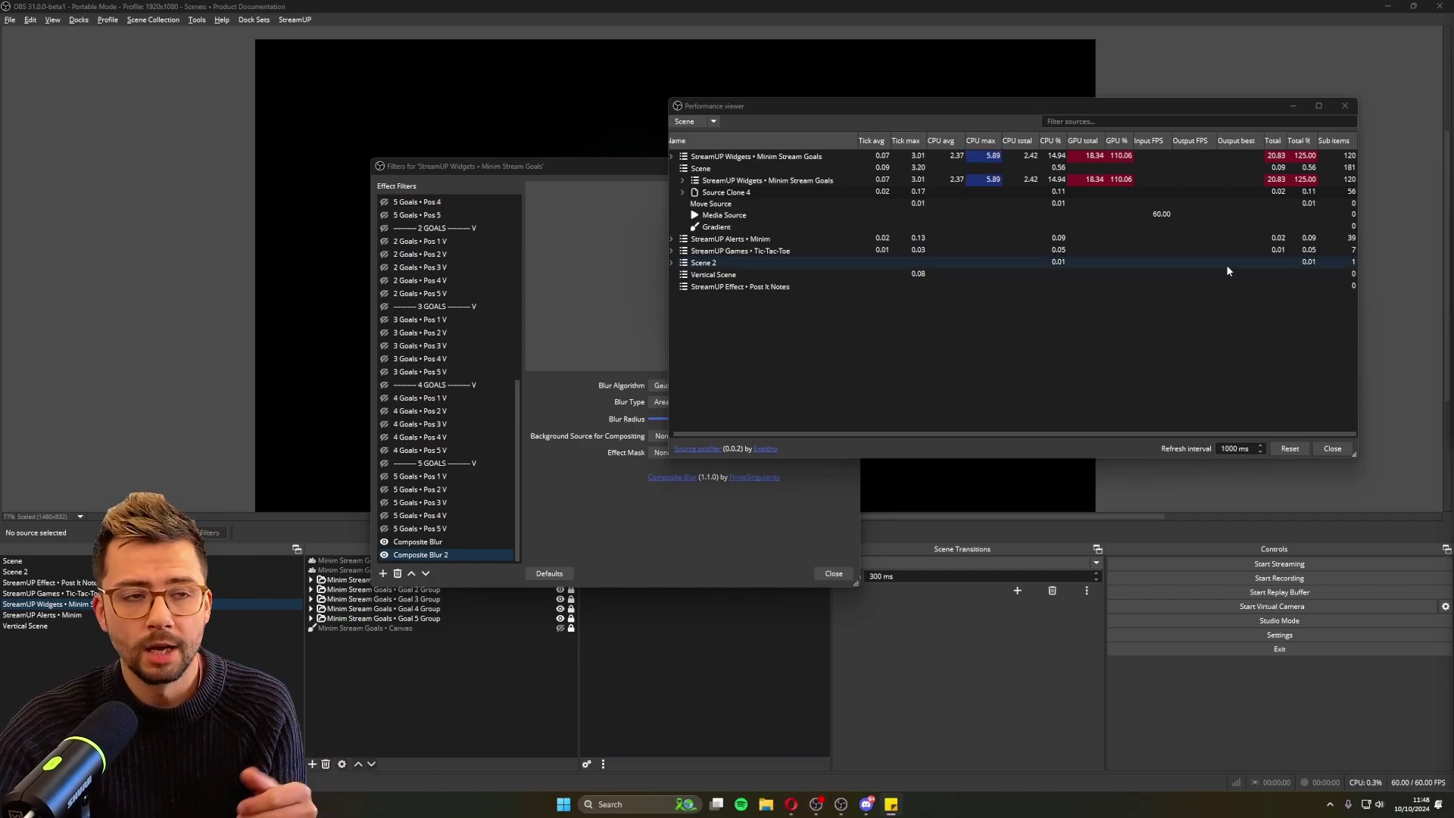
# - Disable the Composite Blur 2 filter and return to the Performance viewer
pyautogui.click(713, 121)
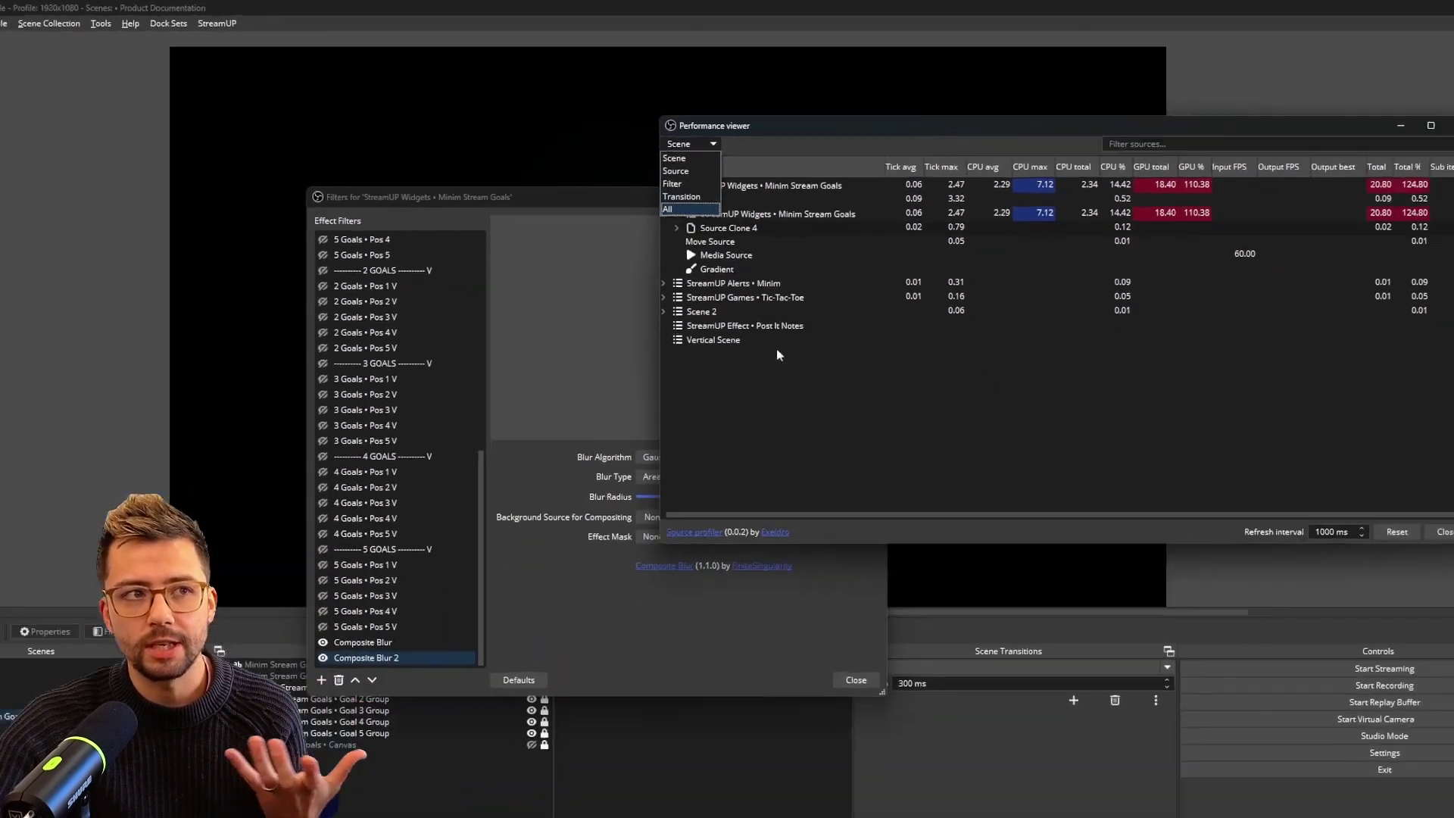
pyautogui.click(728, 384)
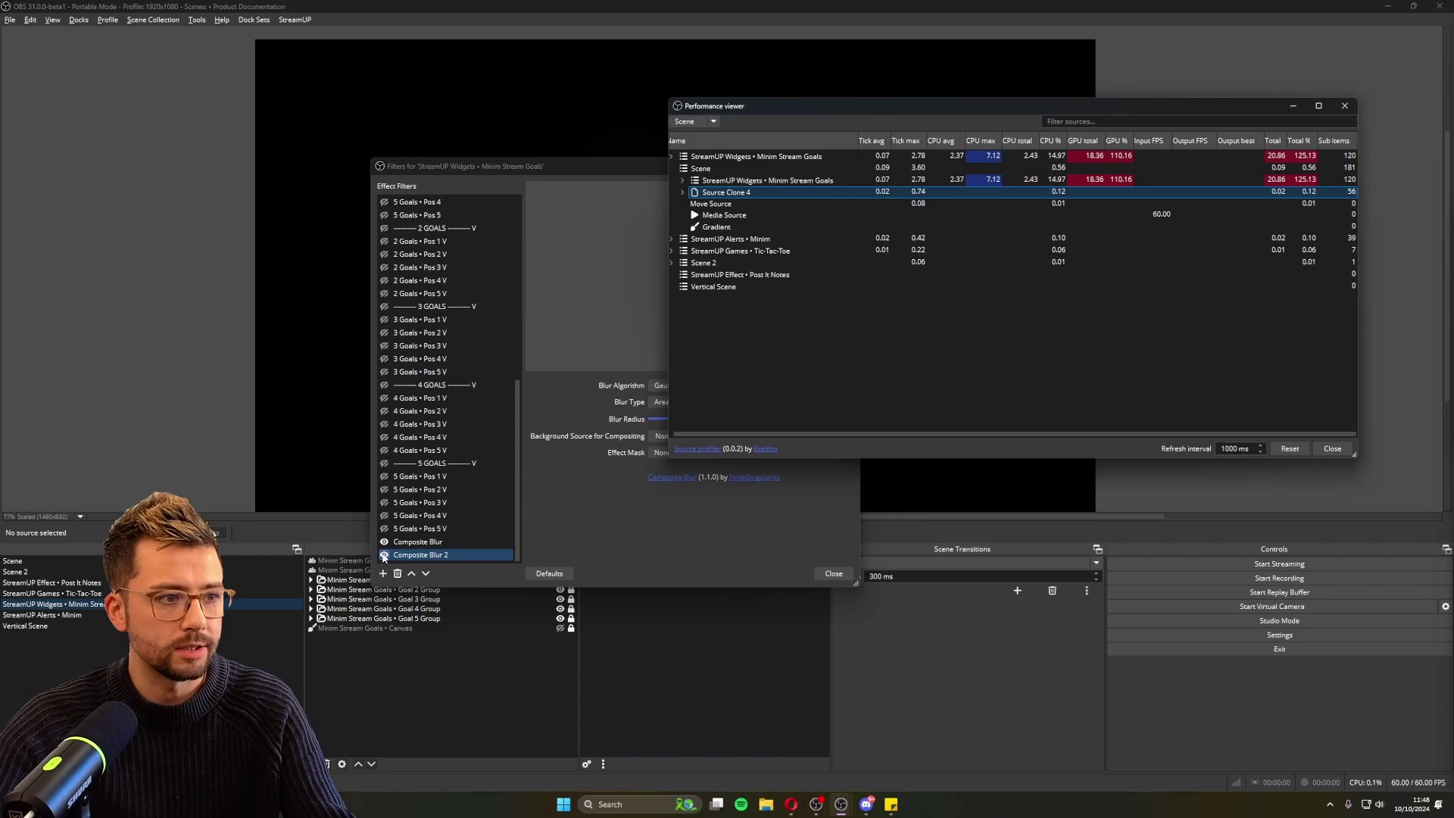
pyautogui.click(421, 554)
pyautogui.hotkey('alt', 'Tab')
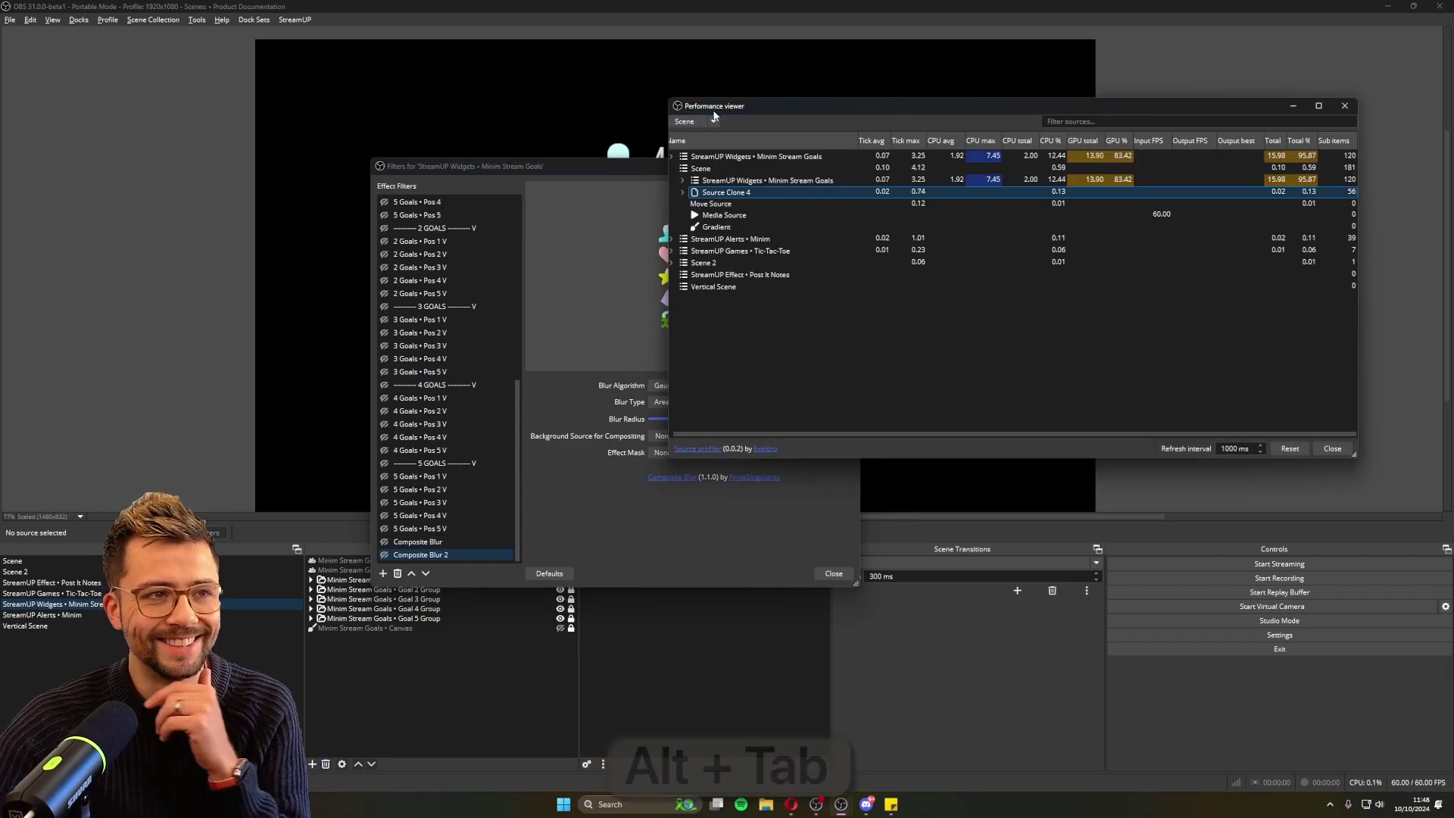
# - List individual sources in the viewer, sorted by Total % from highest to lowest
pyautogui.click(708, 121)
pyautogui.click(688, 144)
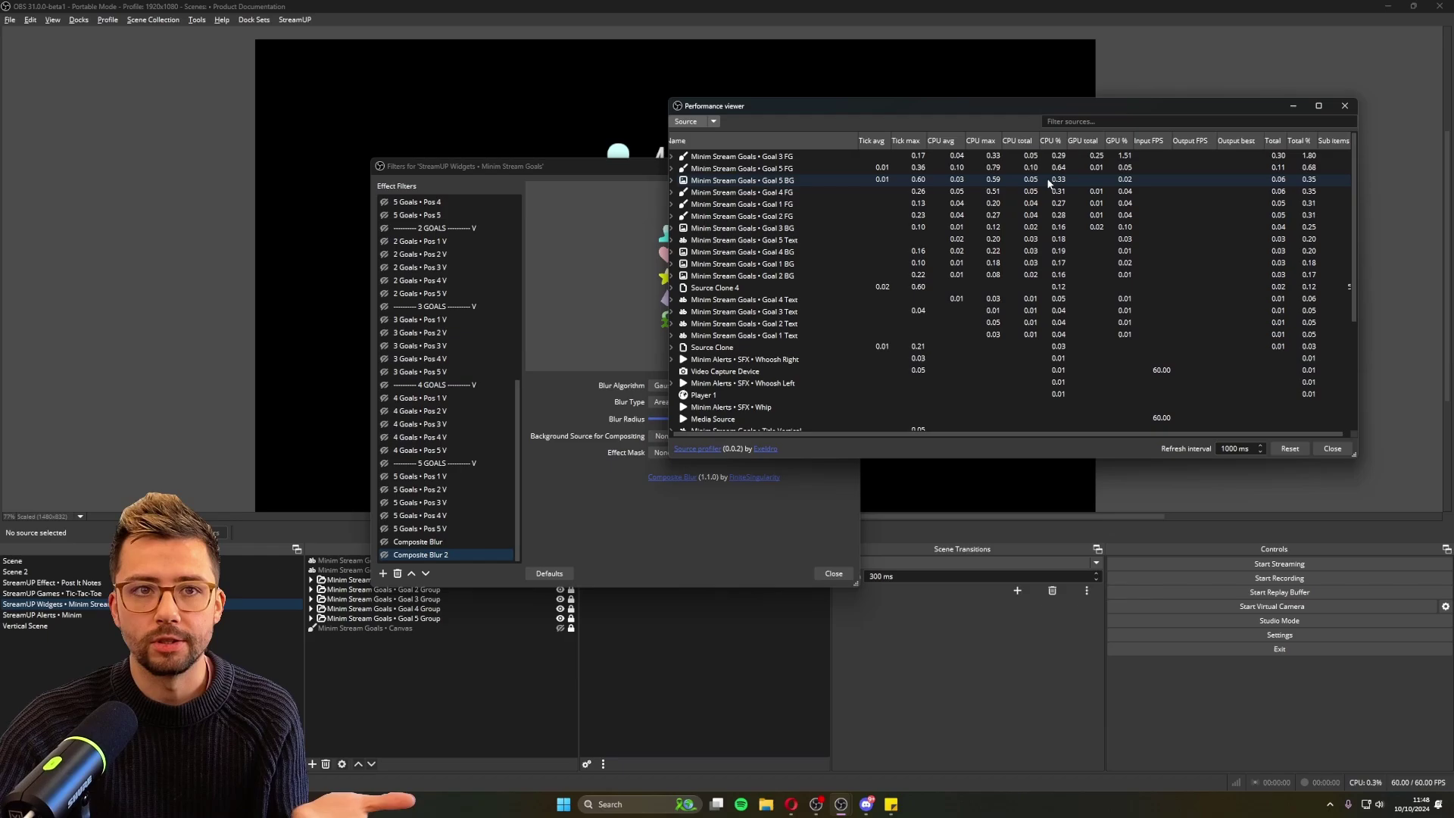
pyautogui.click(1306, 142)
pyautogui.click(1299, 144)
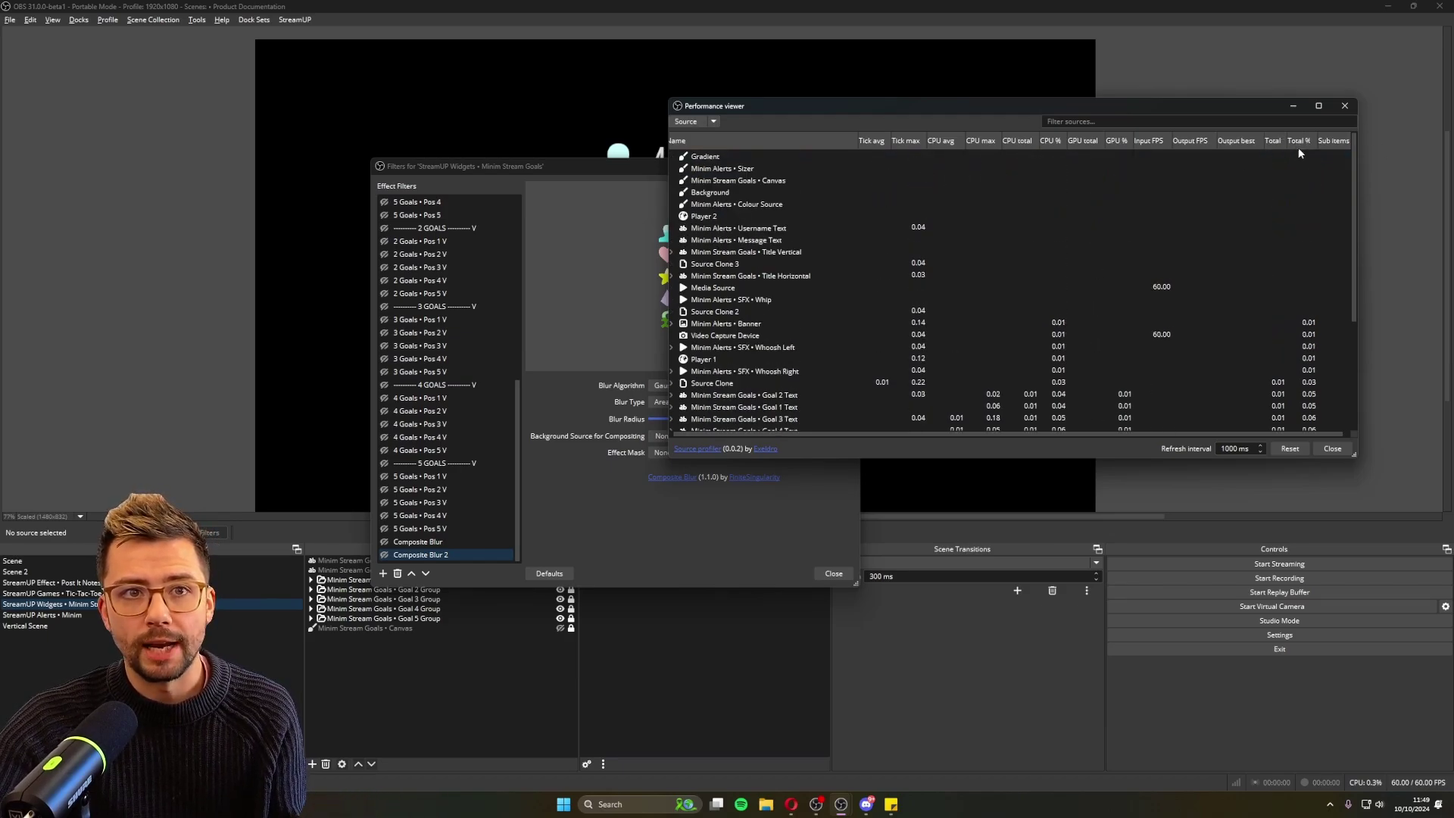
pyautogui.click(1305, 141)
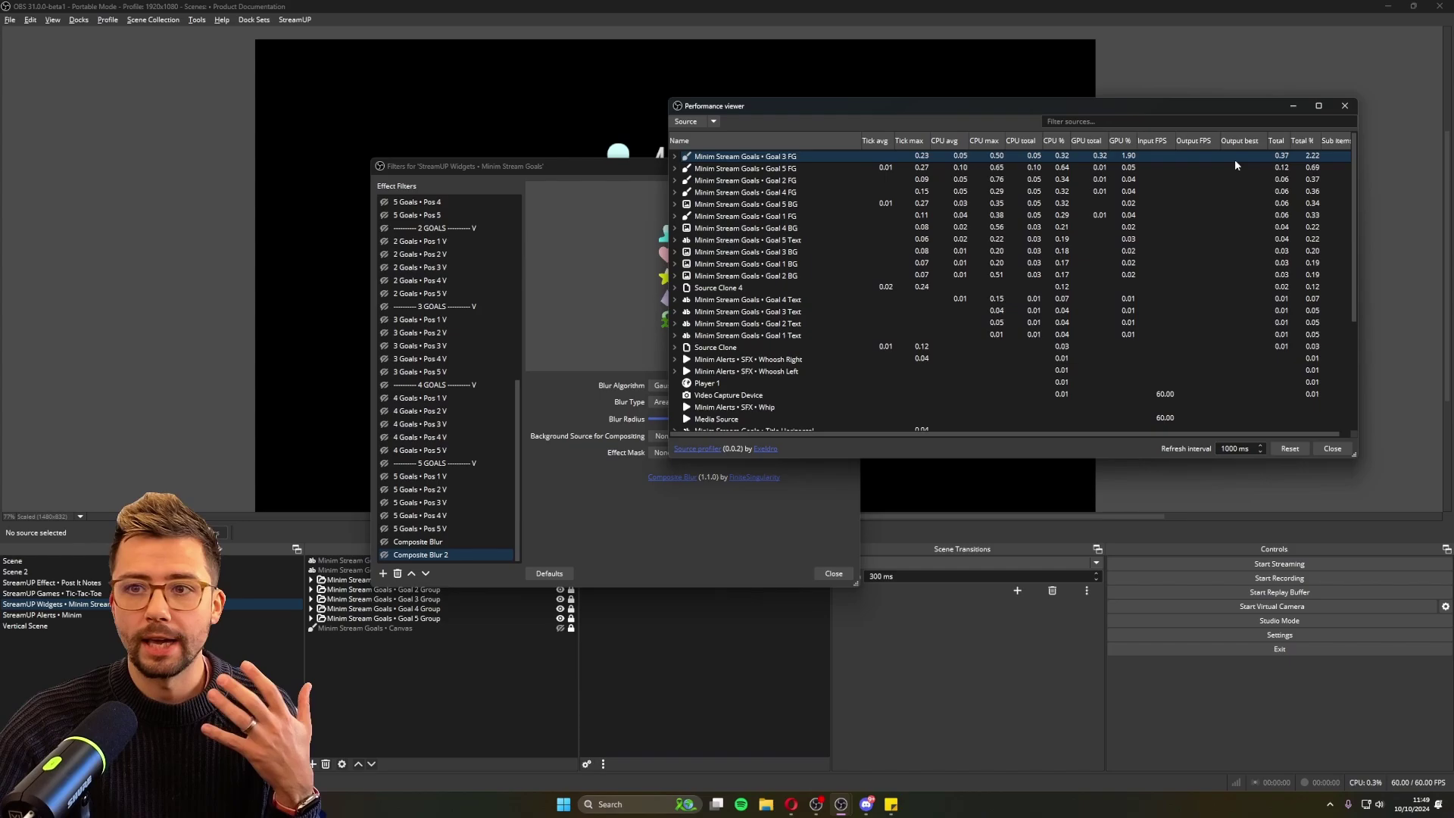
# - Briefly list filters, then set the Performance viewer to show only transitions
pyautogui.click(693, 121)
pyautogui.click(697, 150)
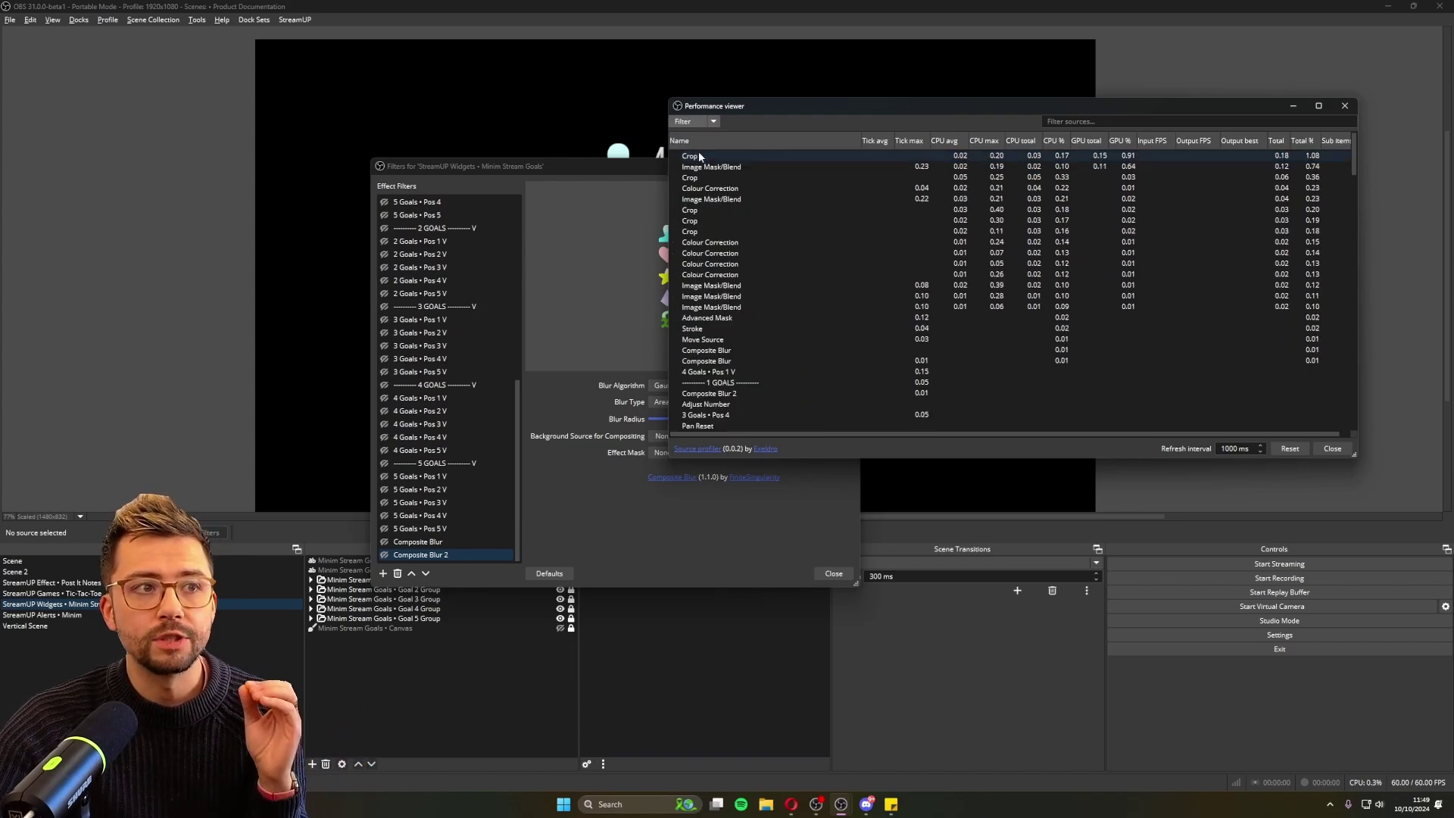
pyautogui.scroll(-10, 788, 231)
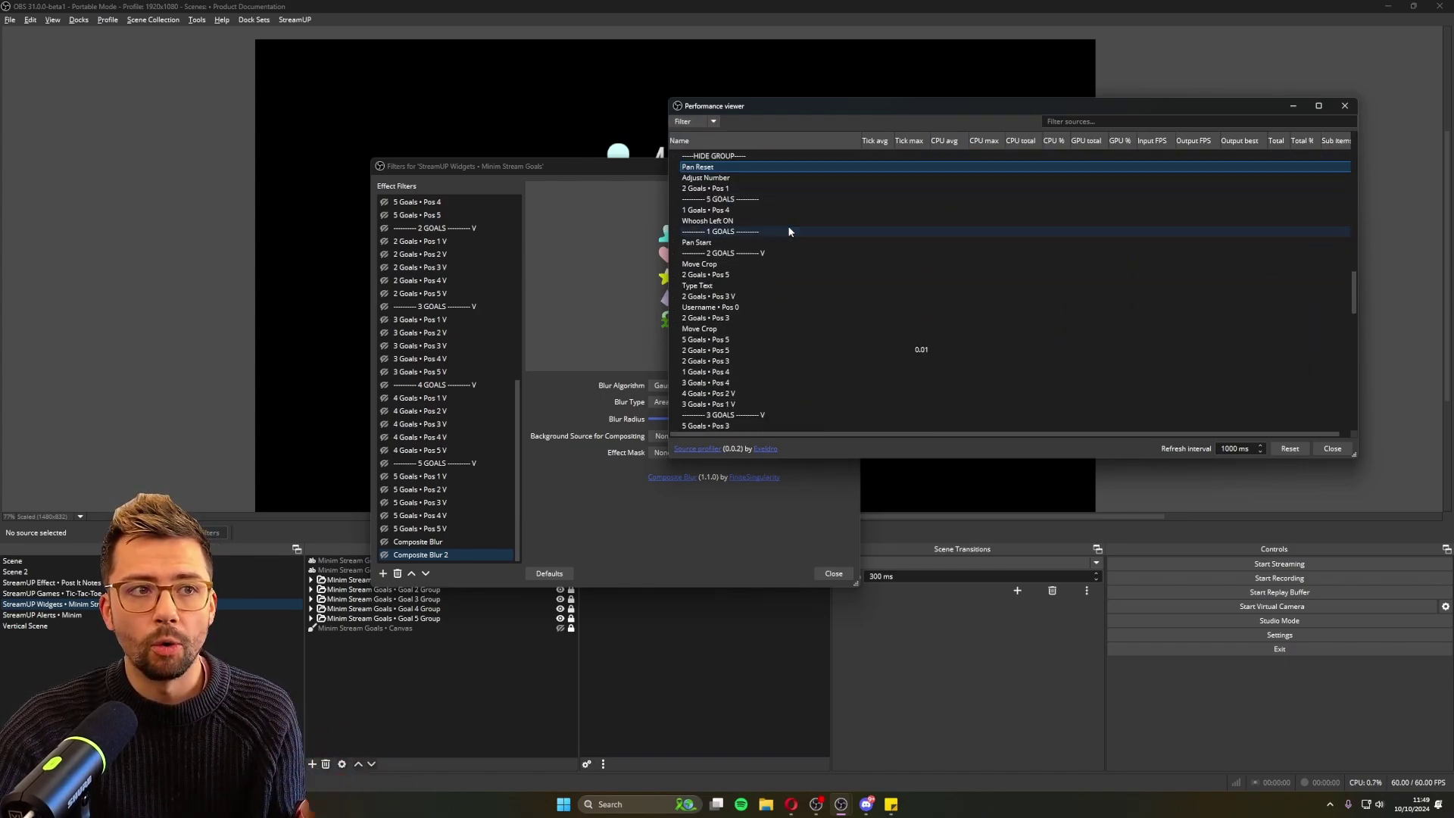
pyautogui.scroll(10, 788, 229)
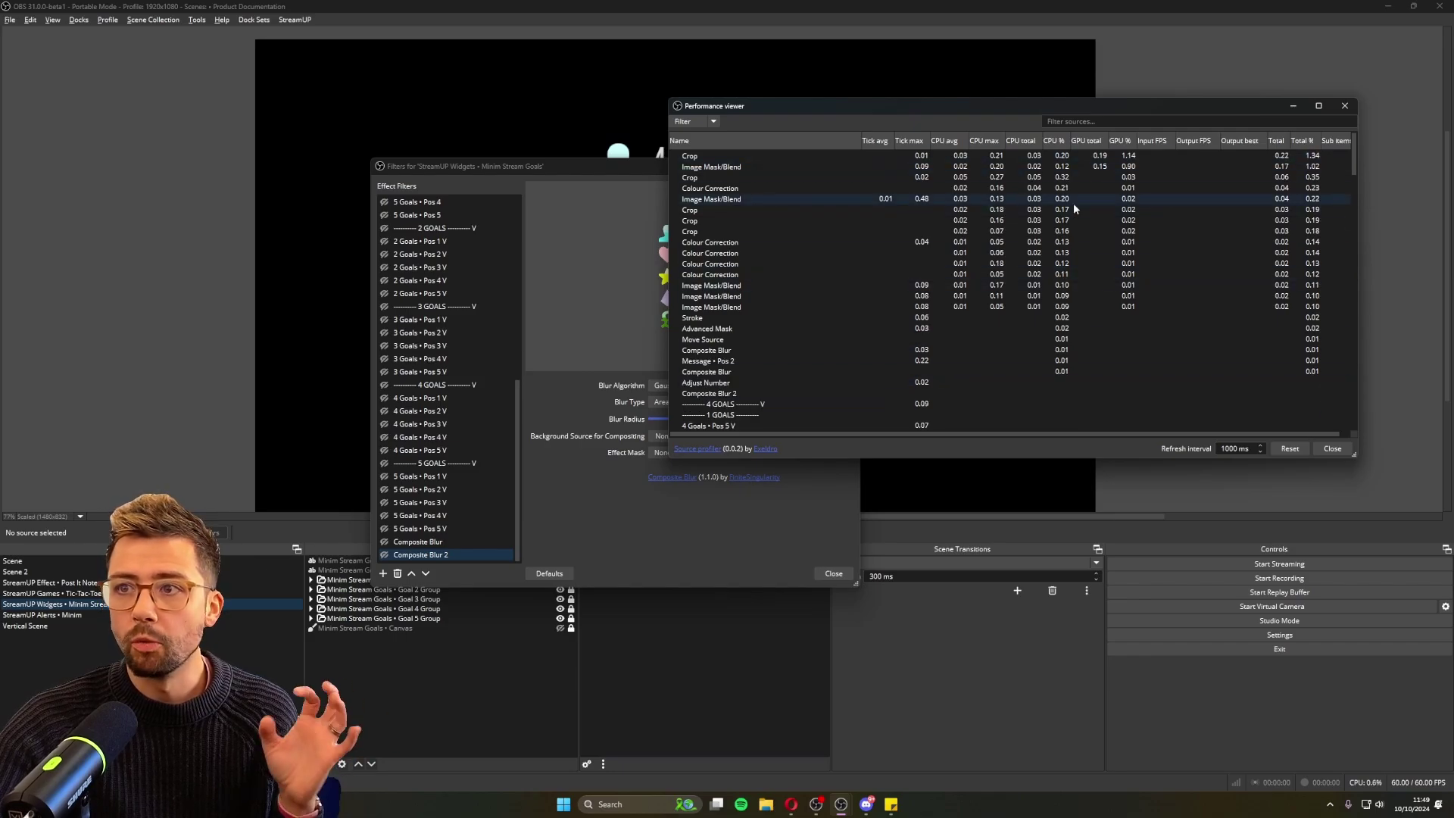
pyautogui.click(693, 121)
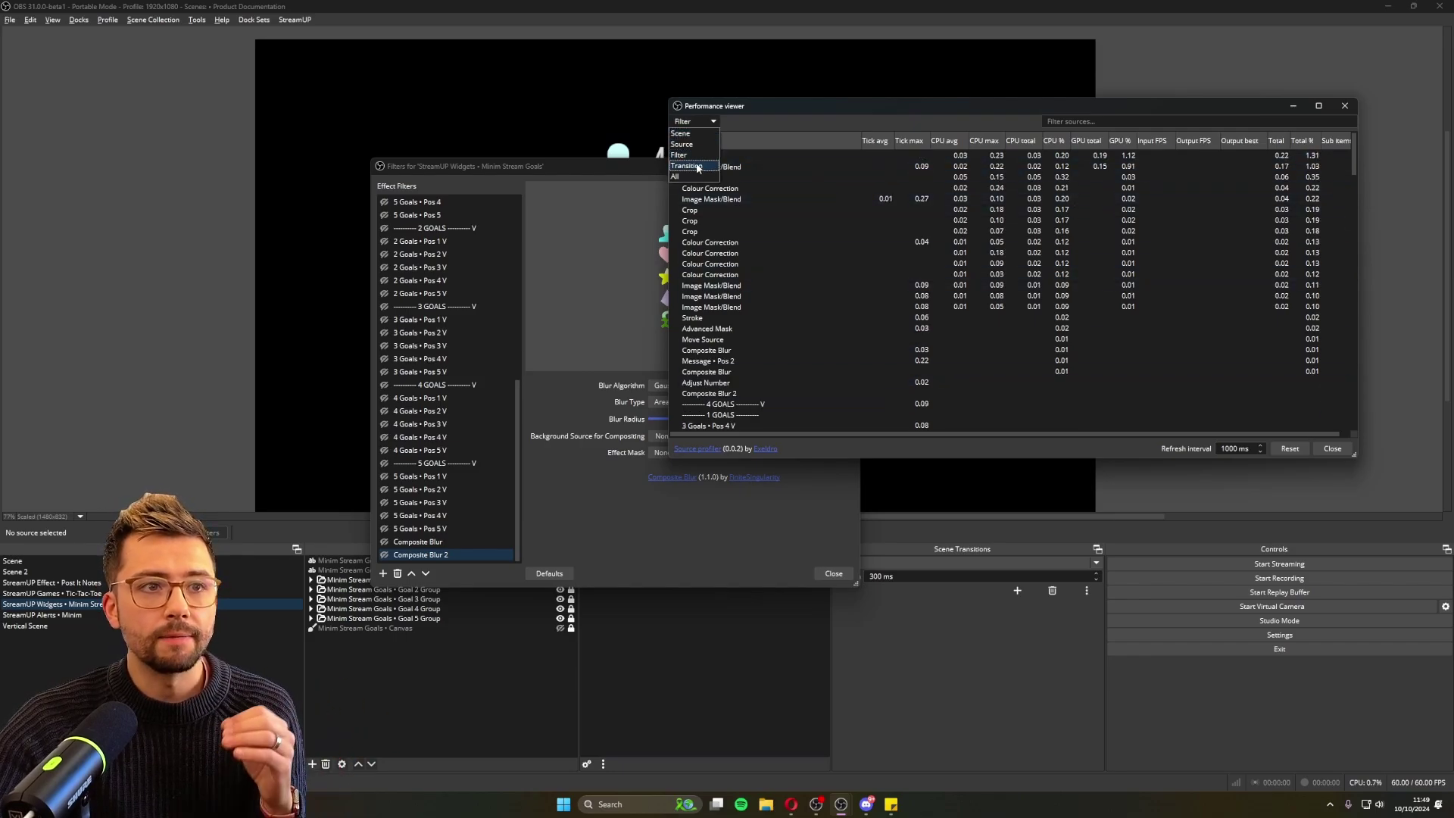
pyautogui.click(698, 167)
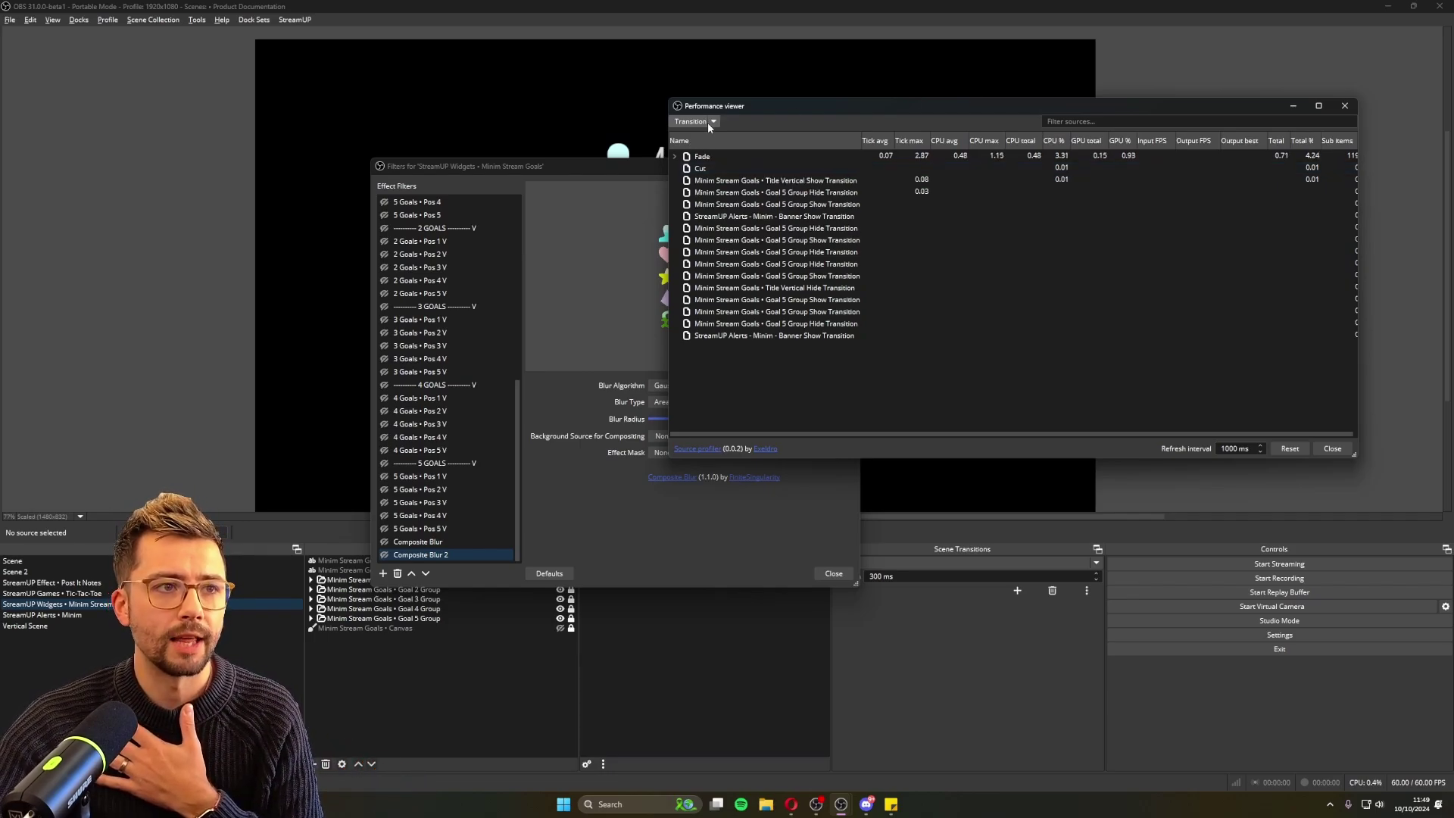
# - Set the Performance viewer to list All item types and scroll through them
pyautogui.click(708, 121)
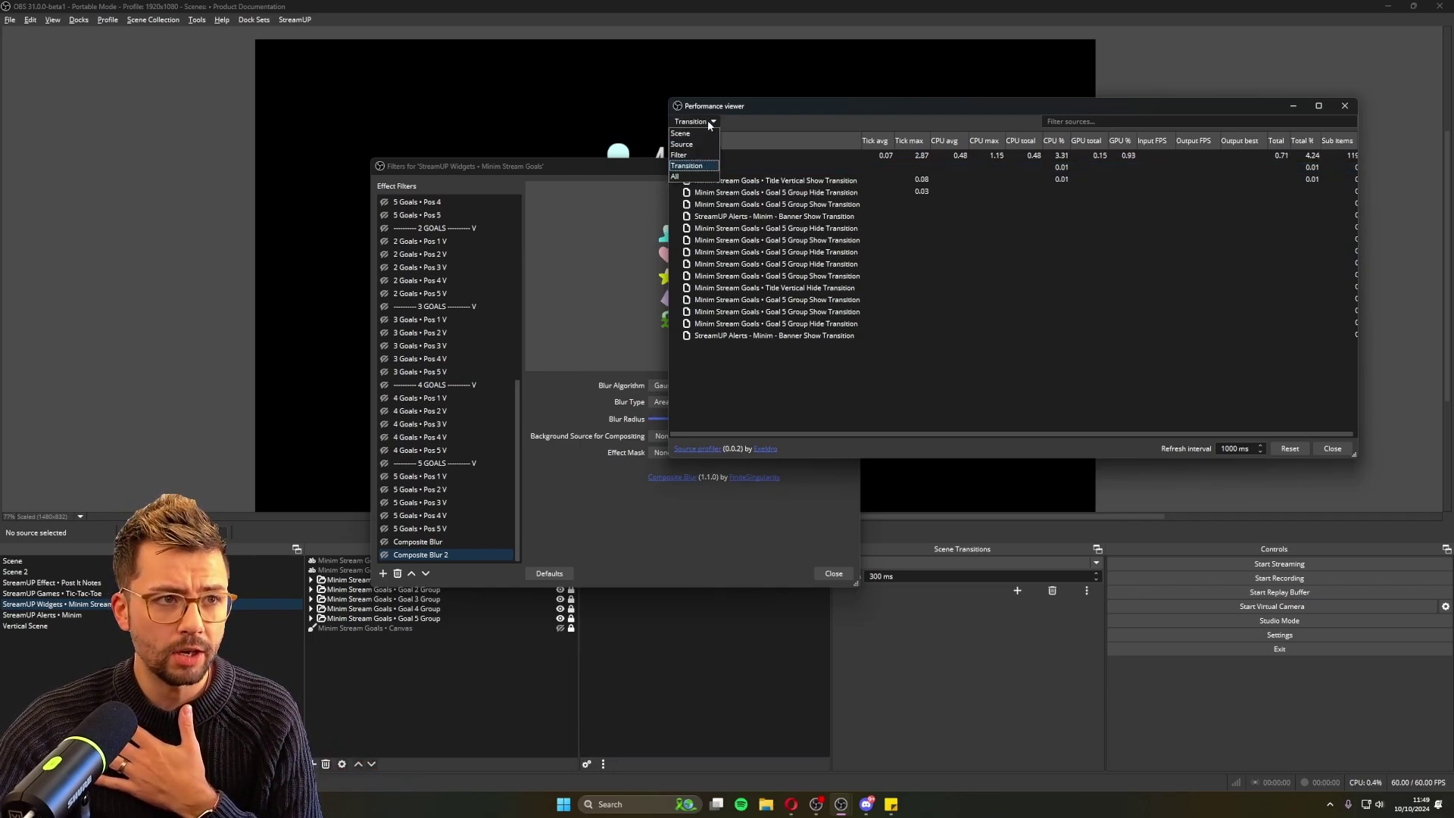
pyautogui.click(691, 177)
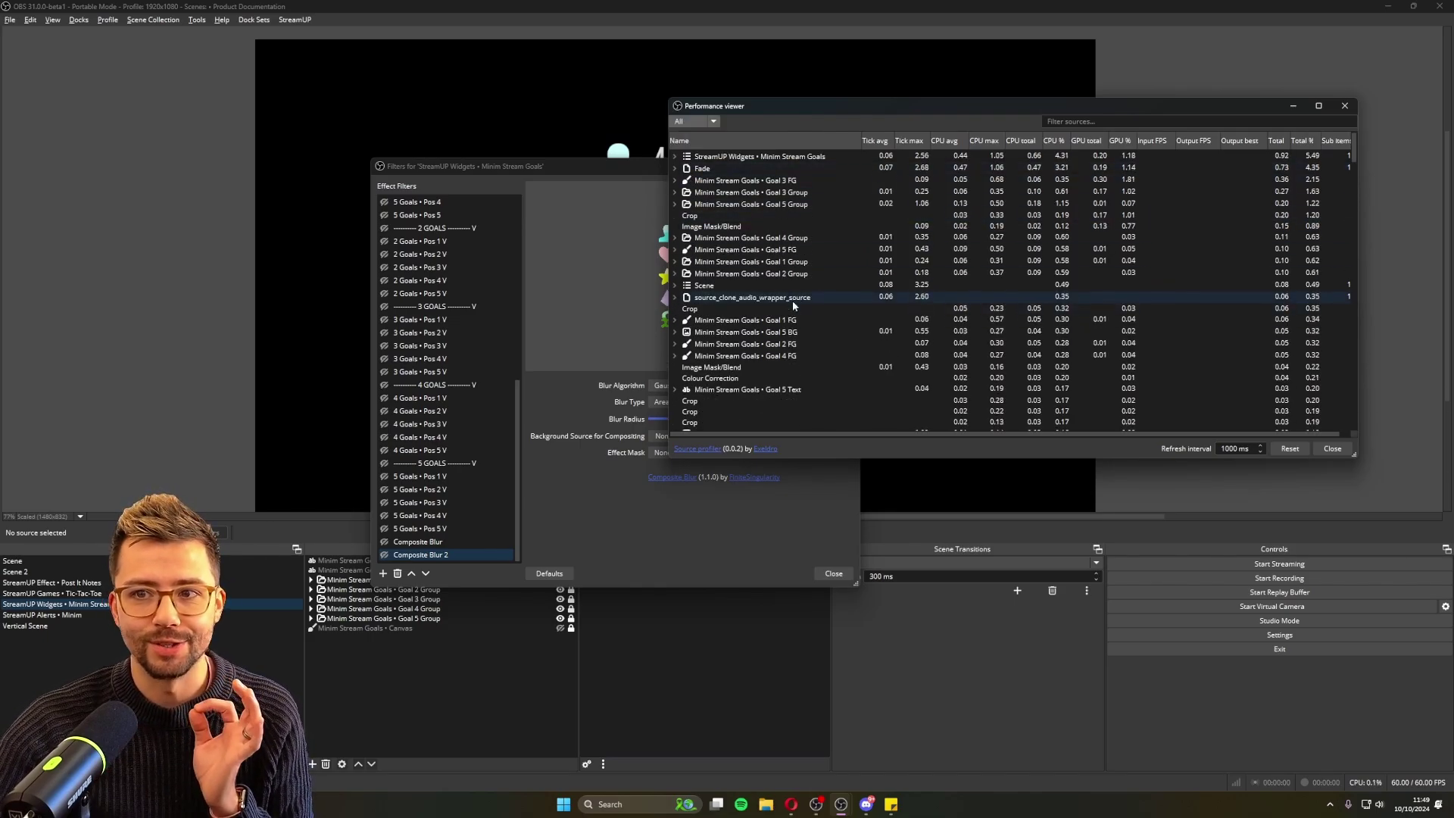
pyautogui.scroll(-5, 792, 301)
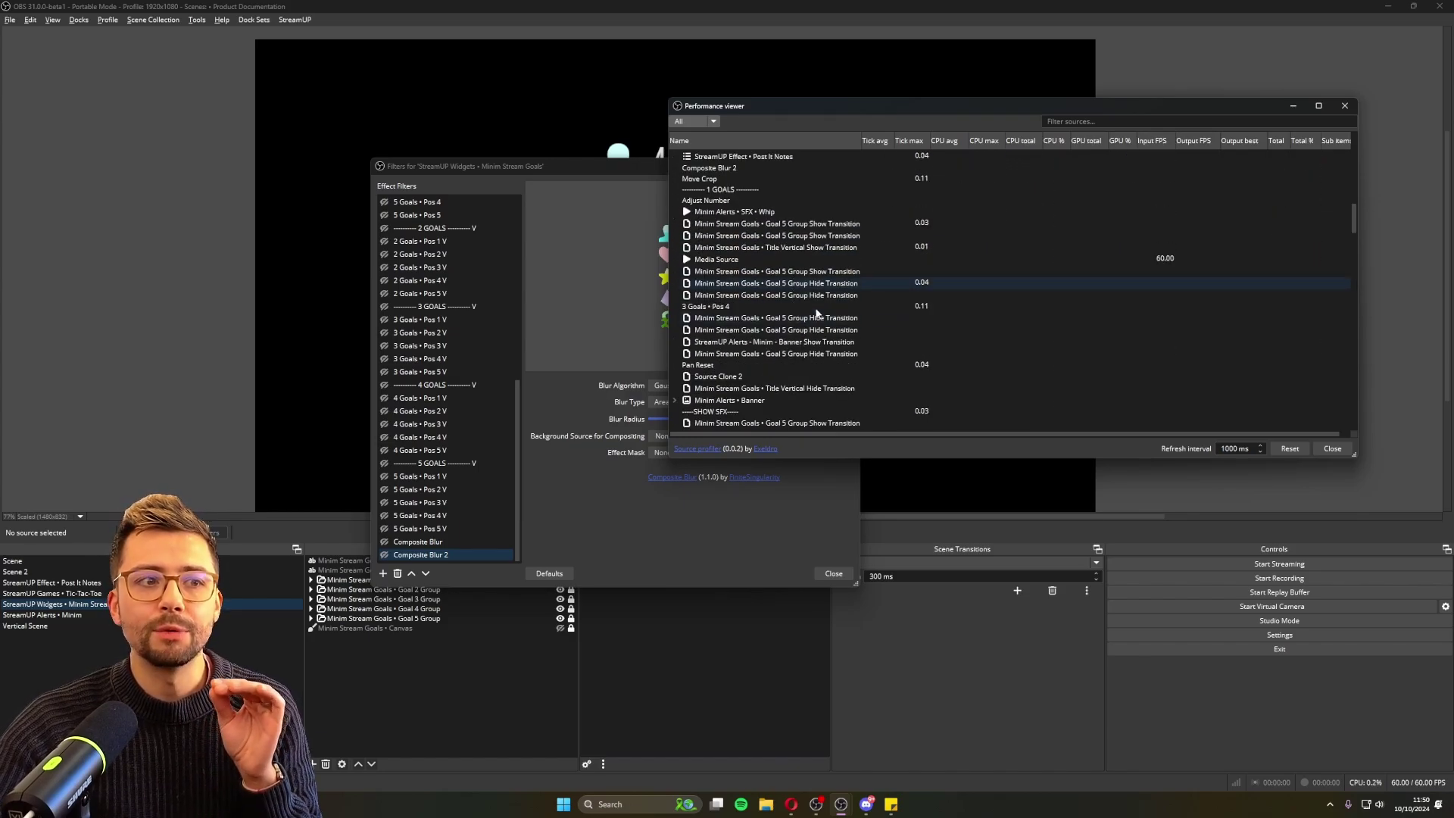
pyautogui.scroll(-5, 816, 313)
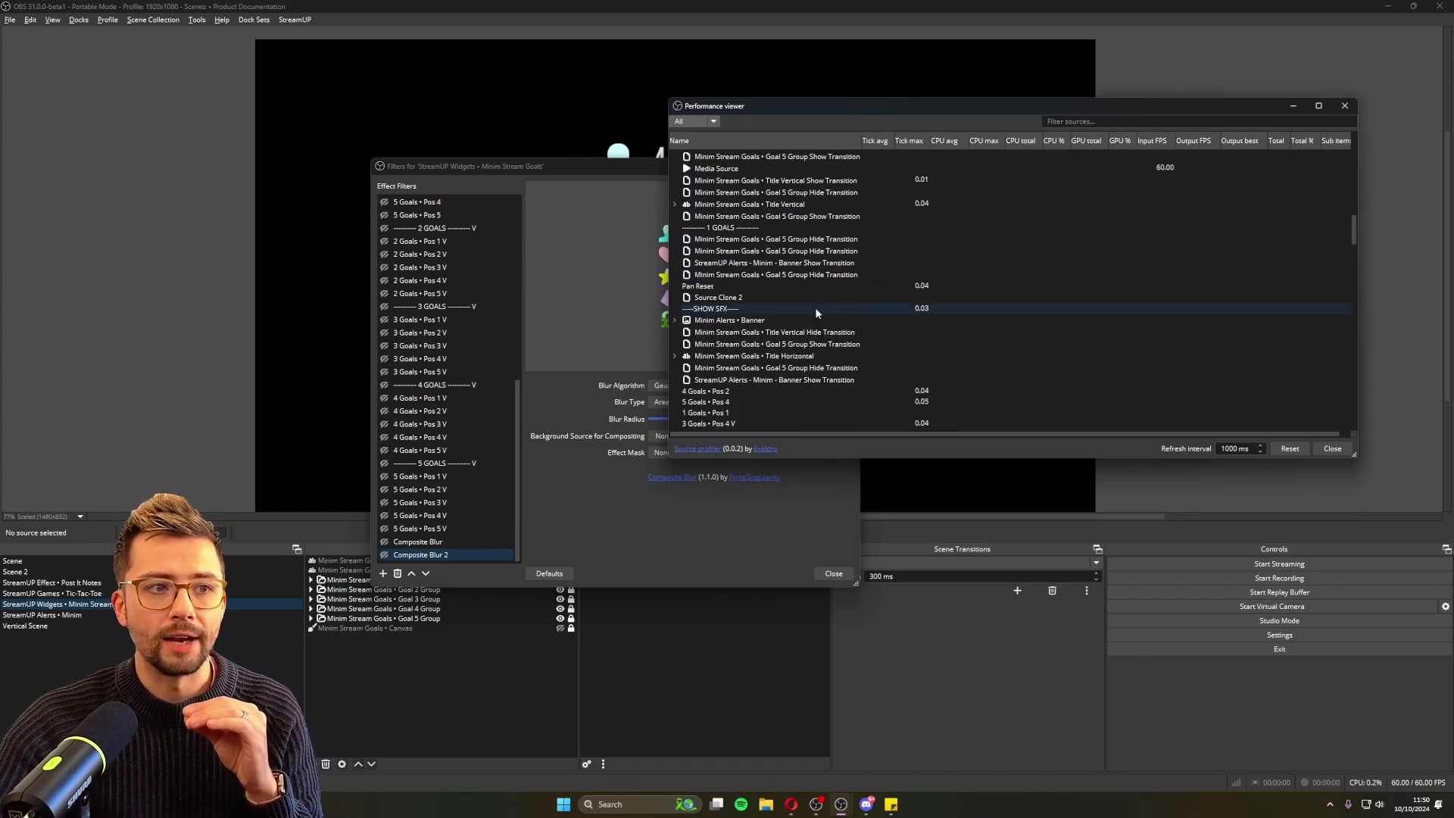
pyautogui.scroll(-3, 757, 356)
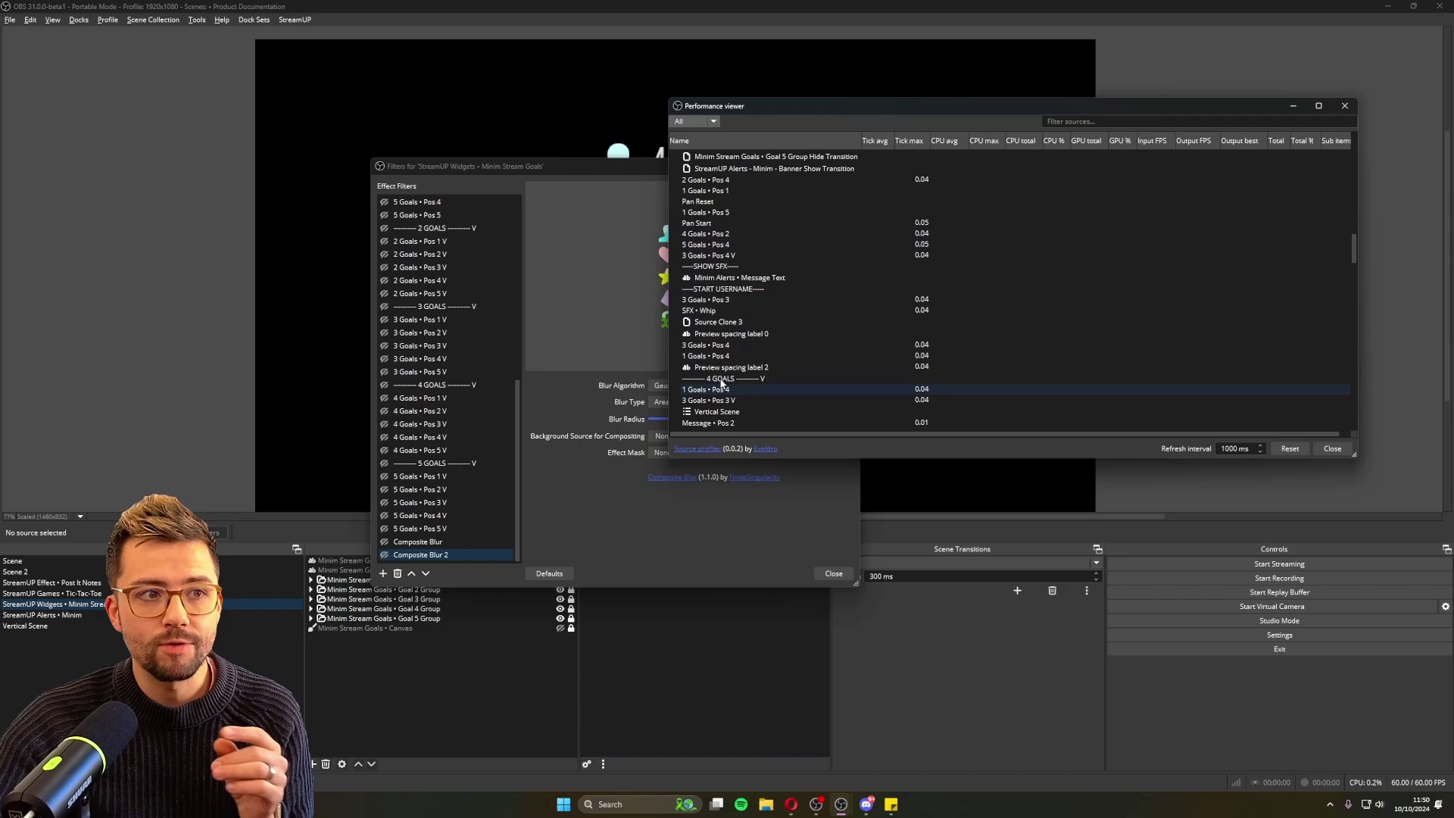
pyautogui.scroll(-3, 721, 383)
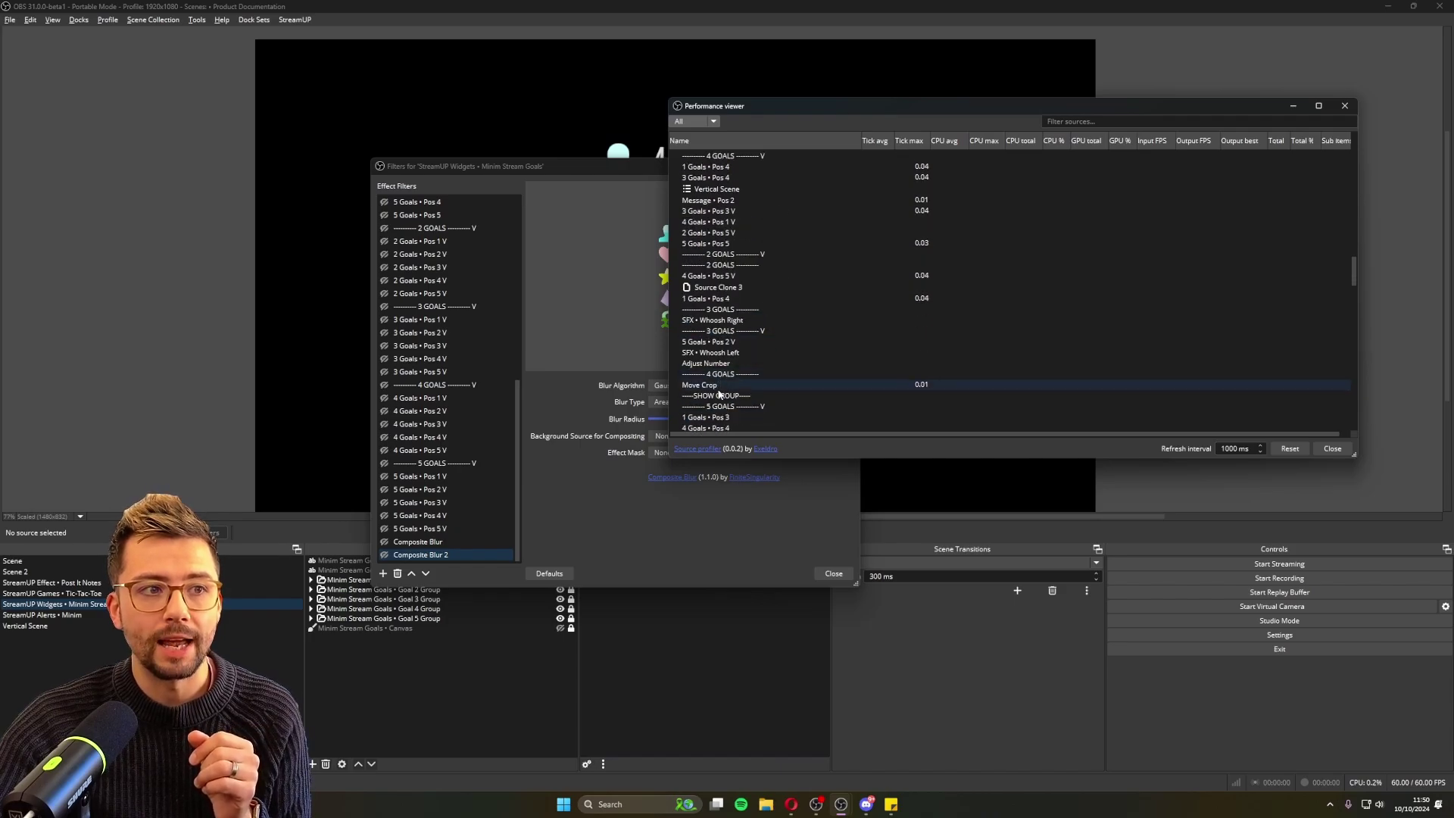
# - Add a Type column to the table and sort the rows by Type
pyautogui.rightClick(917, 143)
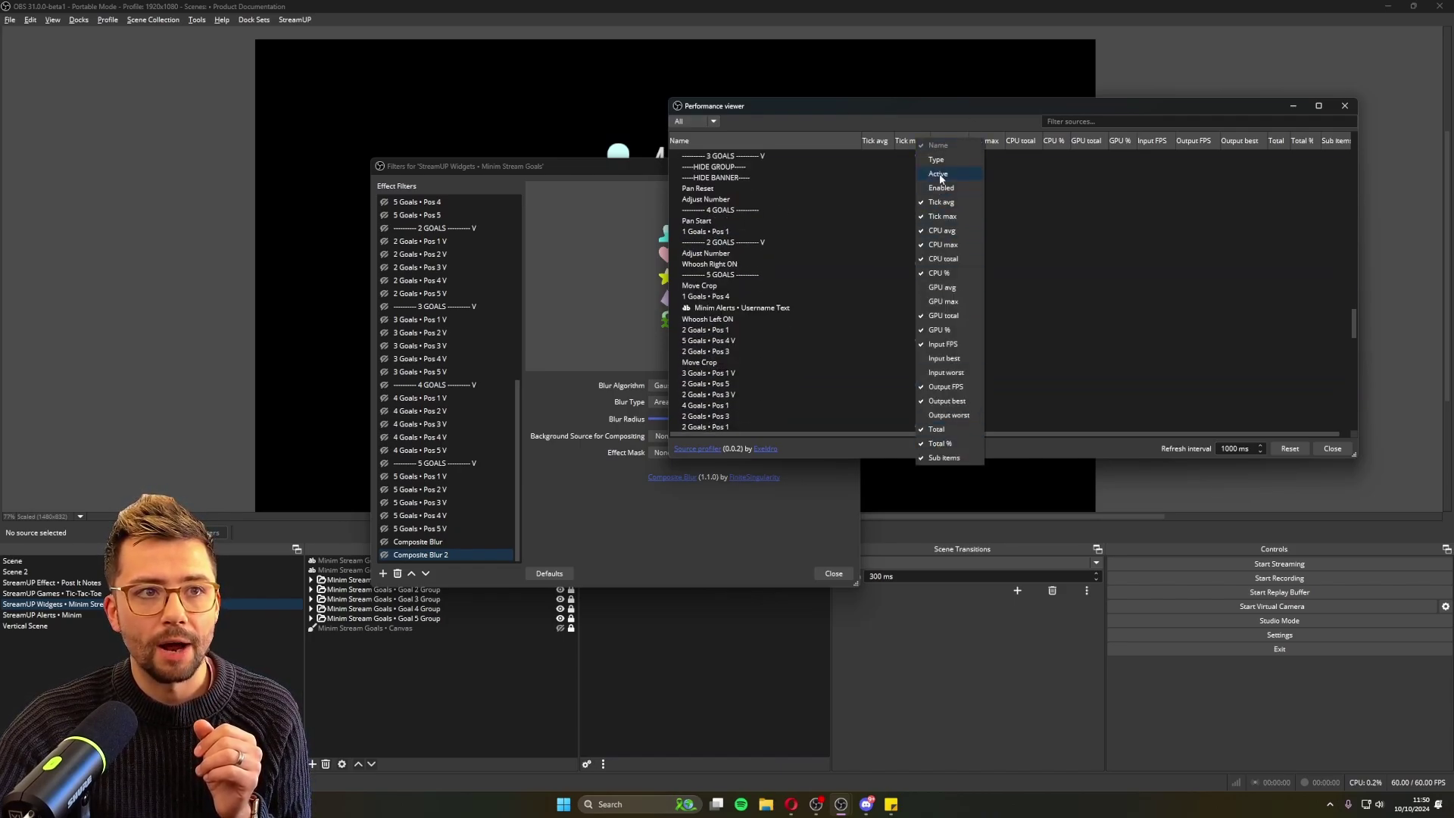
pyautogui.click(937, 160)
pyautogui.click(893, 136)
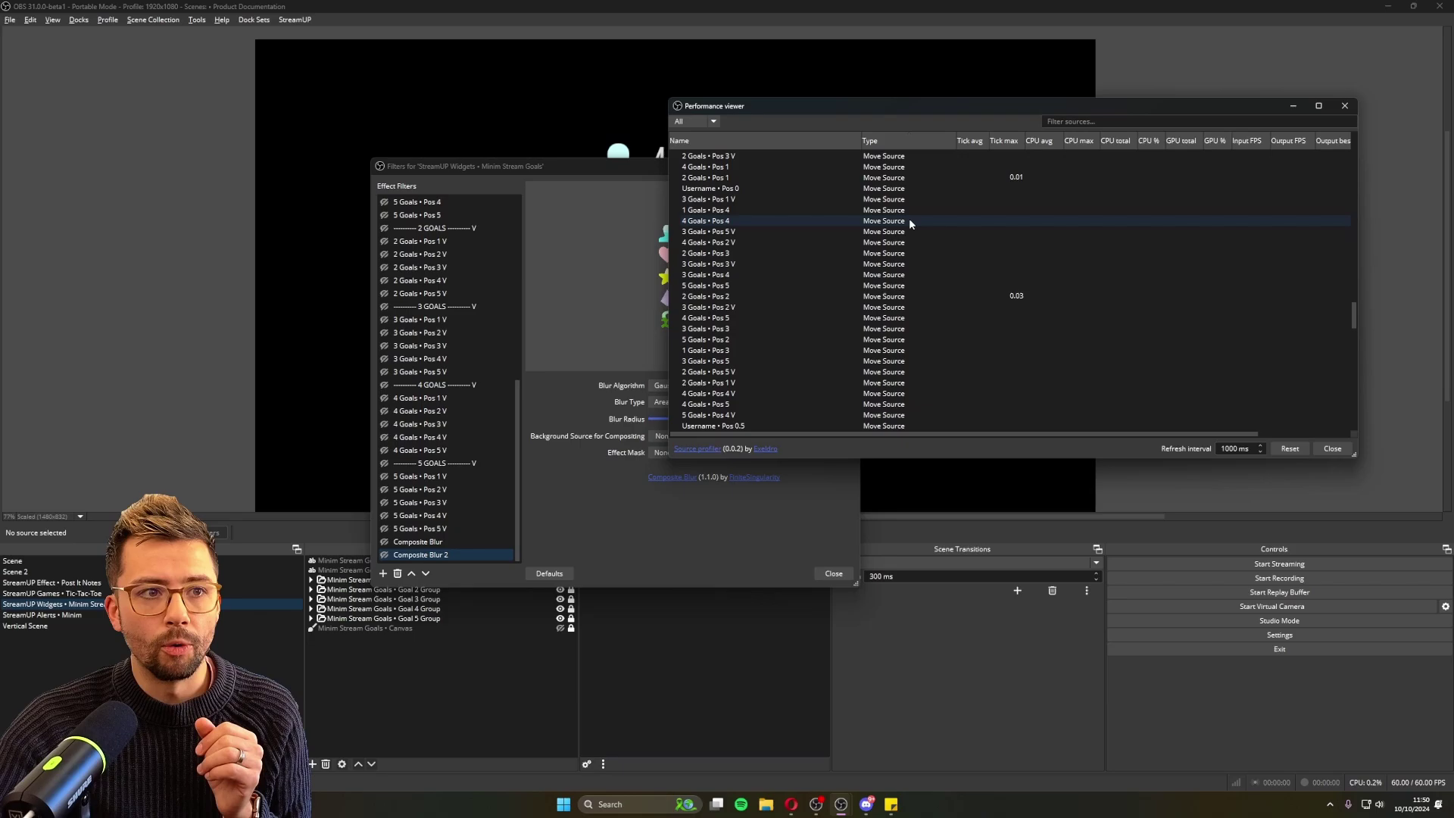
pyautogui.scroll(10, 909, 218)
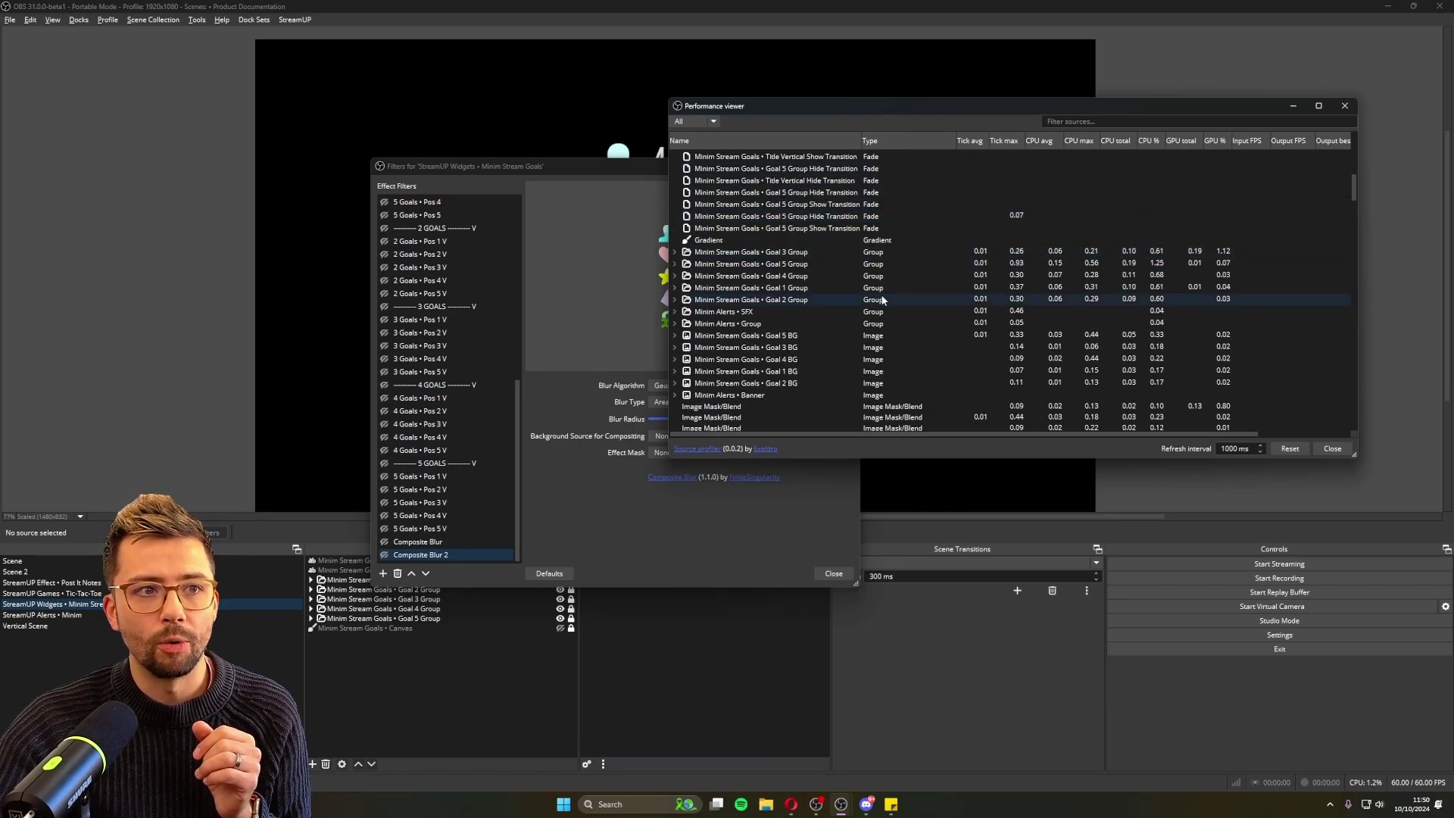
pyautogui.scroll(5, 890, 280)
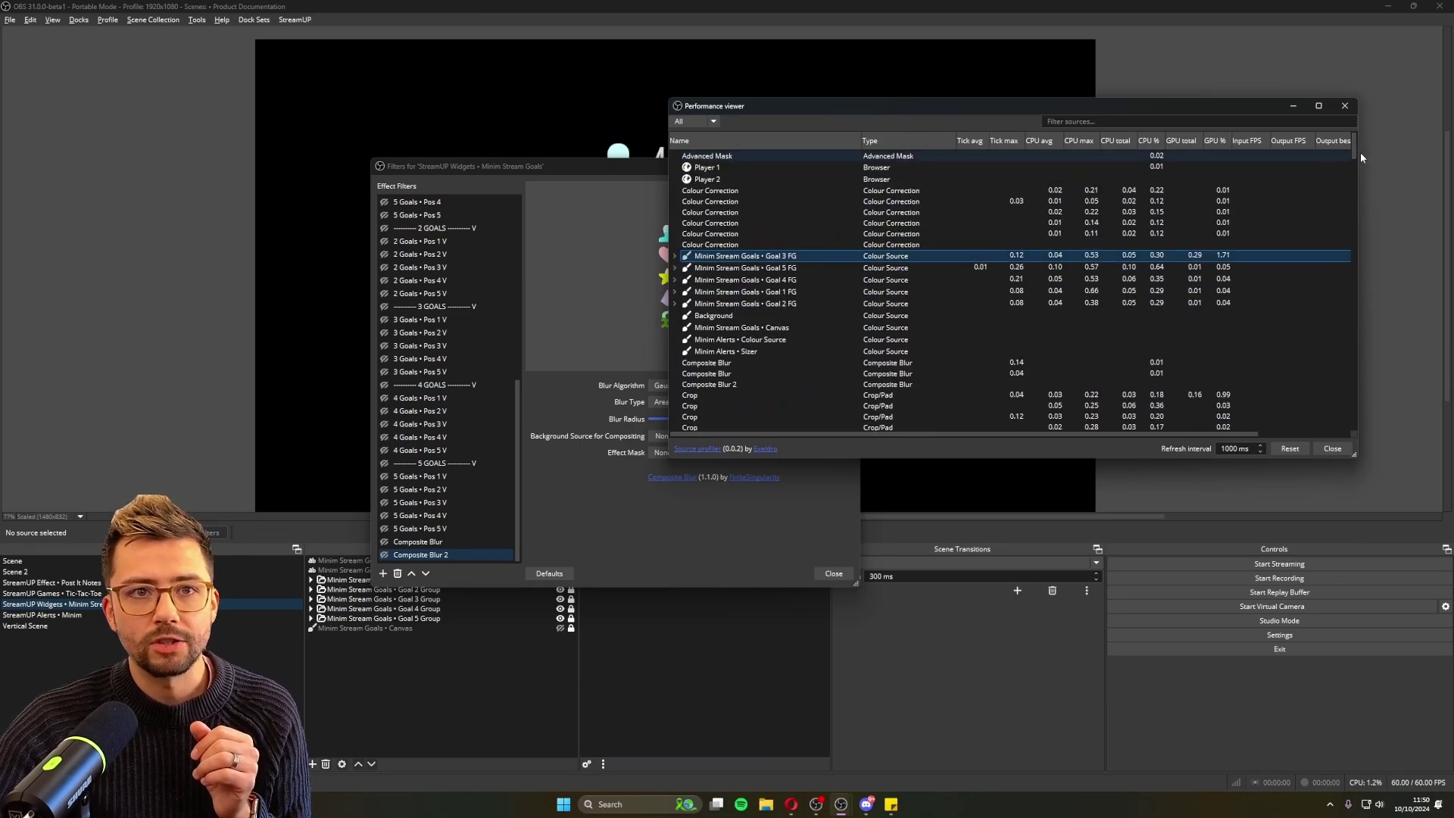
pyautogui.moveTo(1356, 150); pyautogui.dragTo(1348, 423)
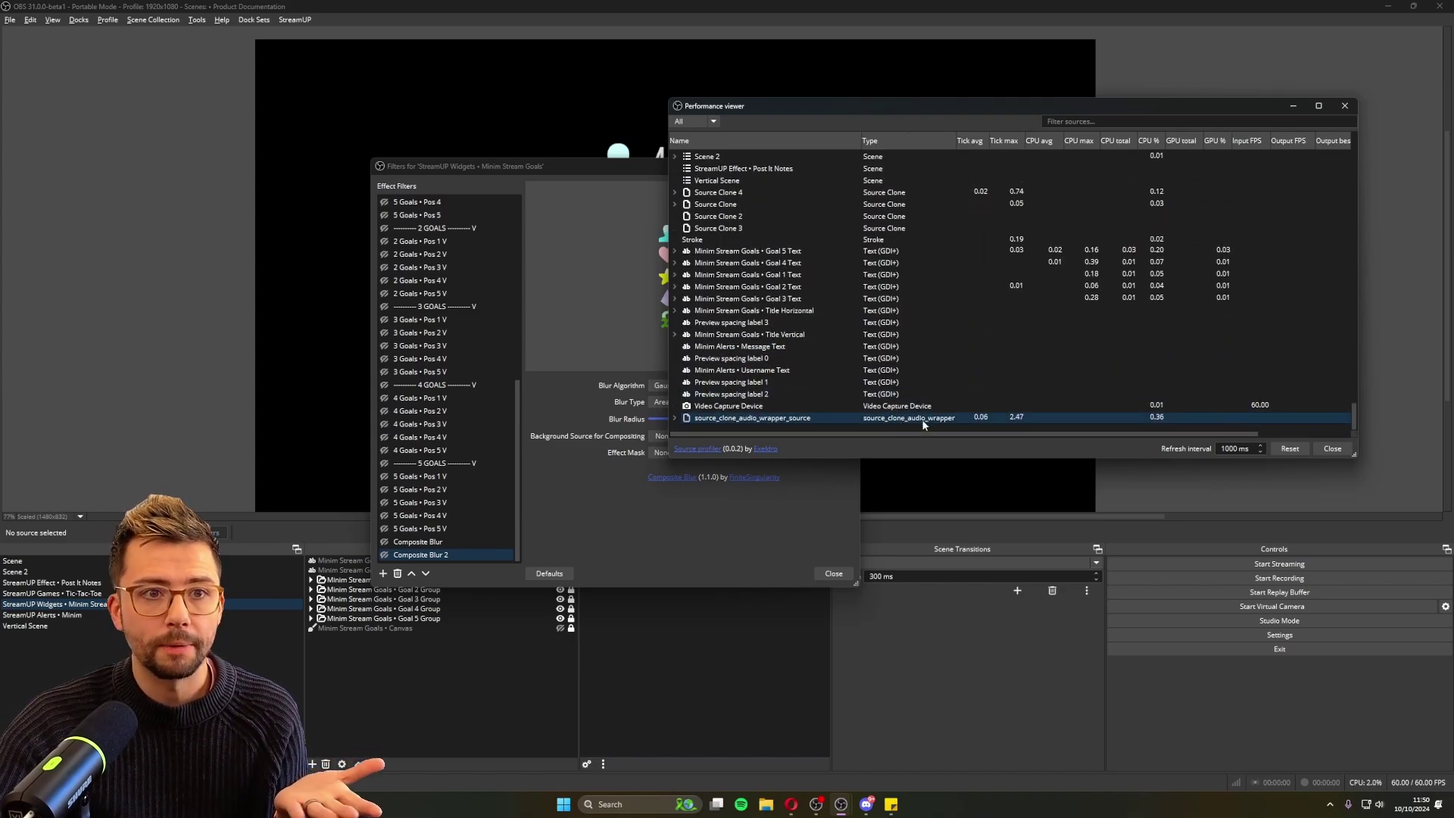
pyautogui.scroll(4, 922, 422)
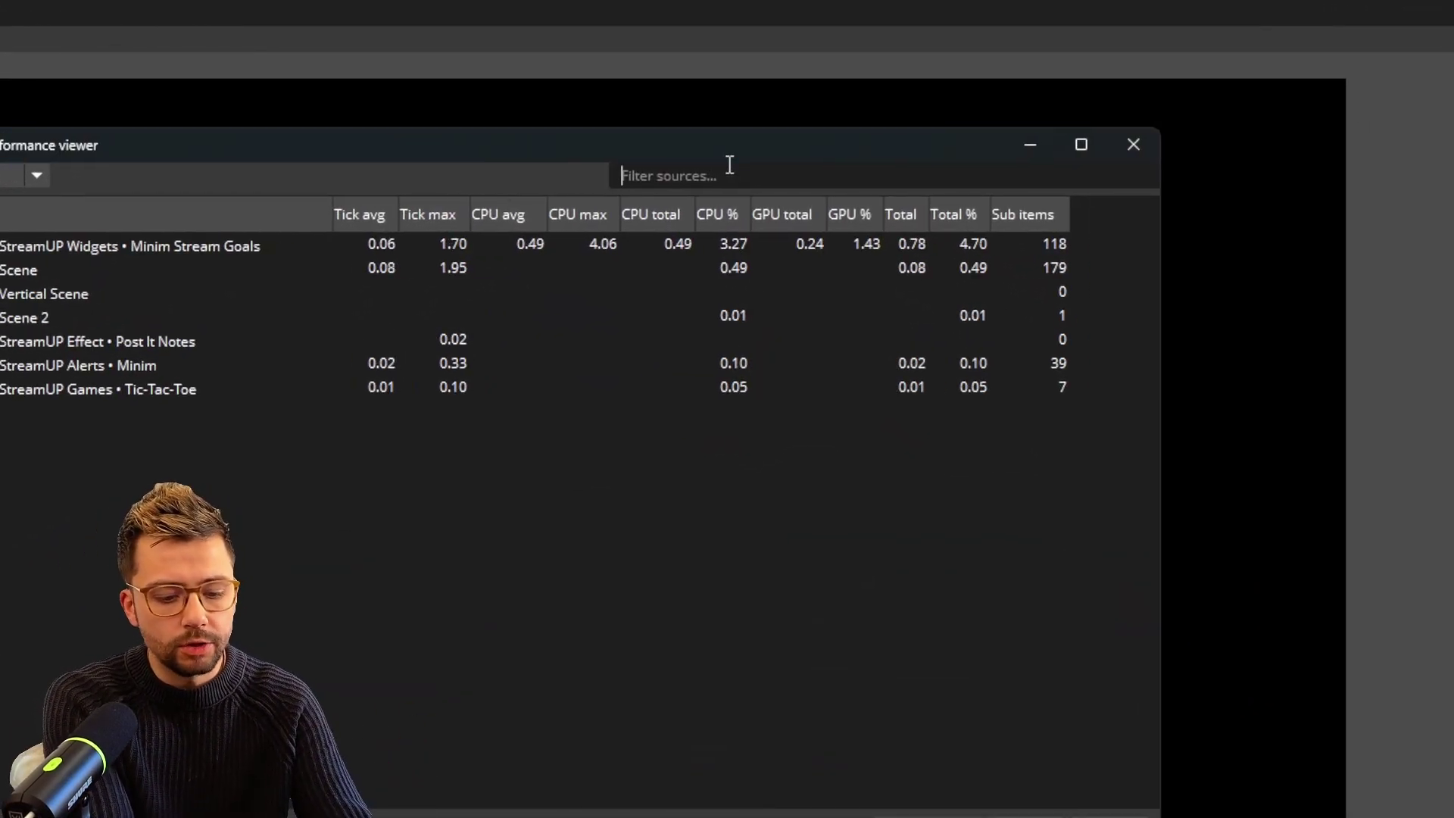
# - Search the viewer for 'crop' with sources listed and expand Goal 5 FG
pyautogui.write('crop')
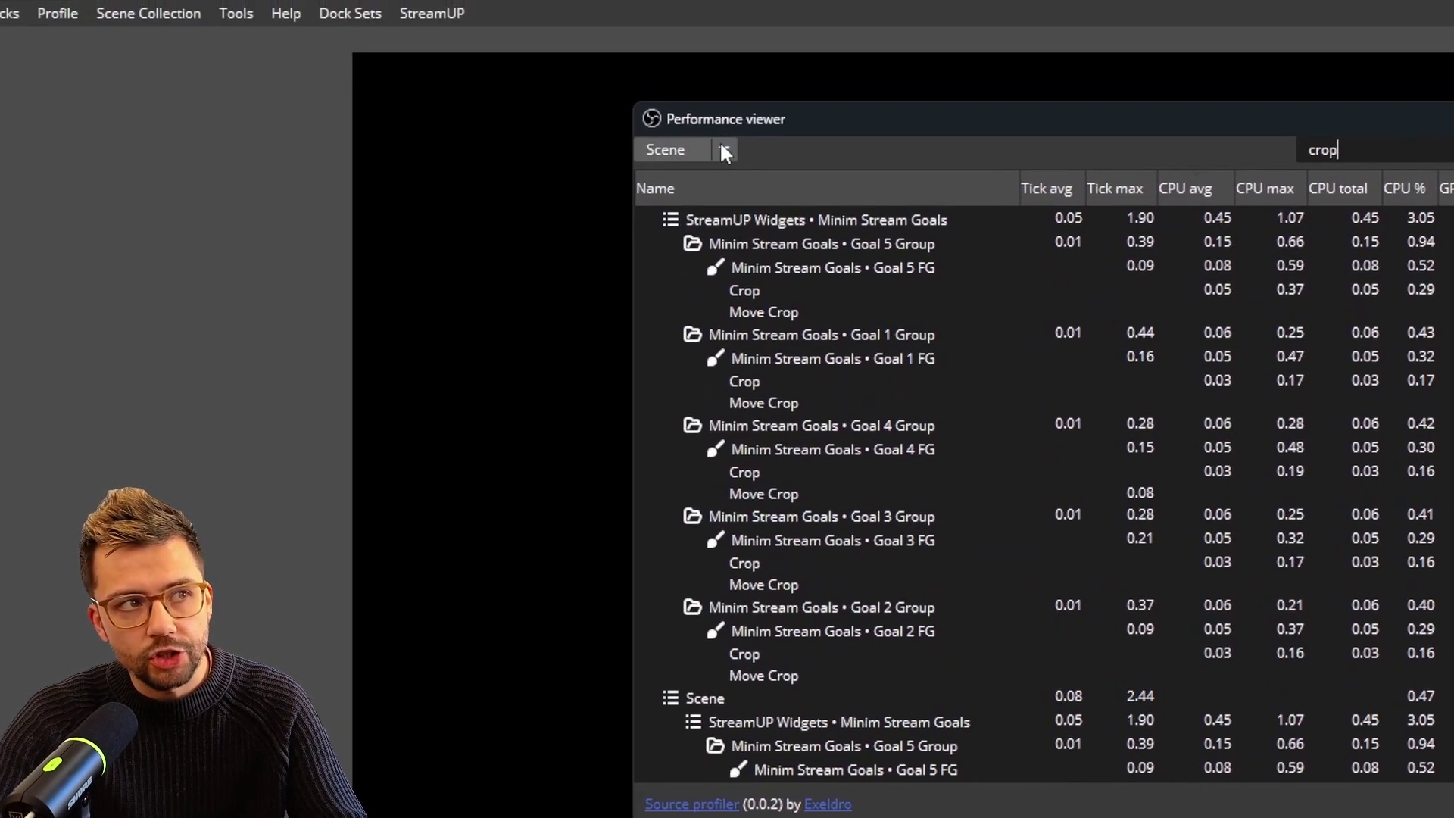
pyautogui.click(725, 152)
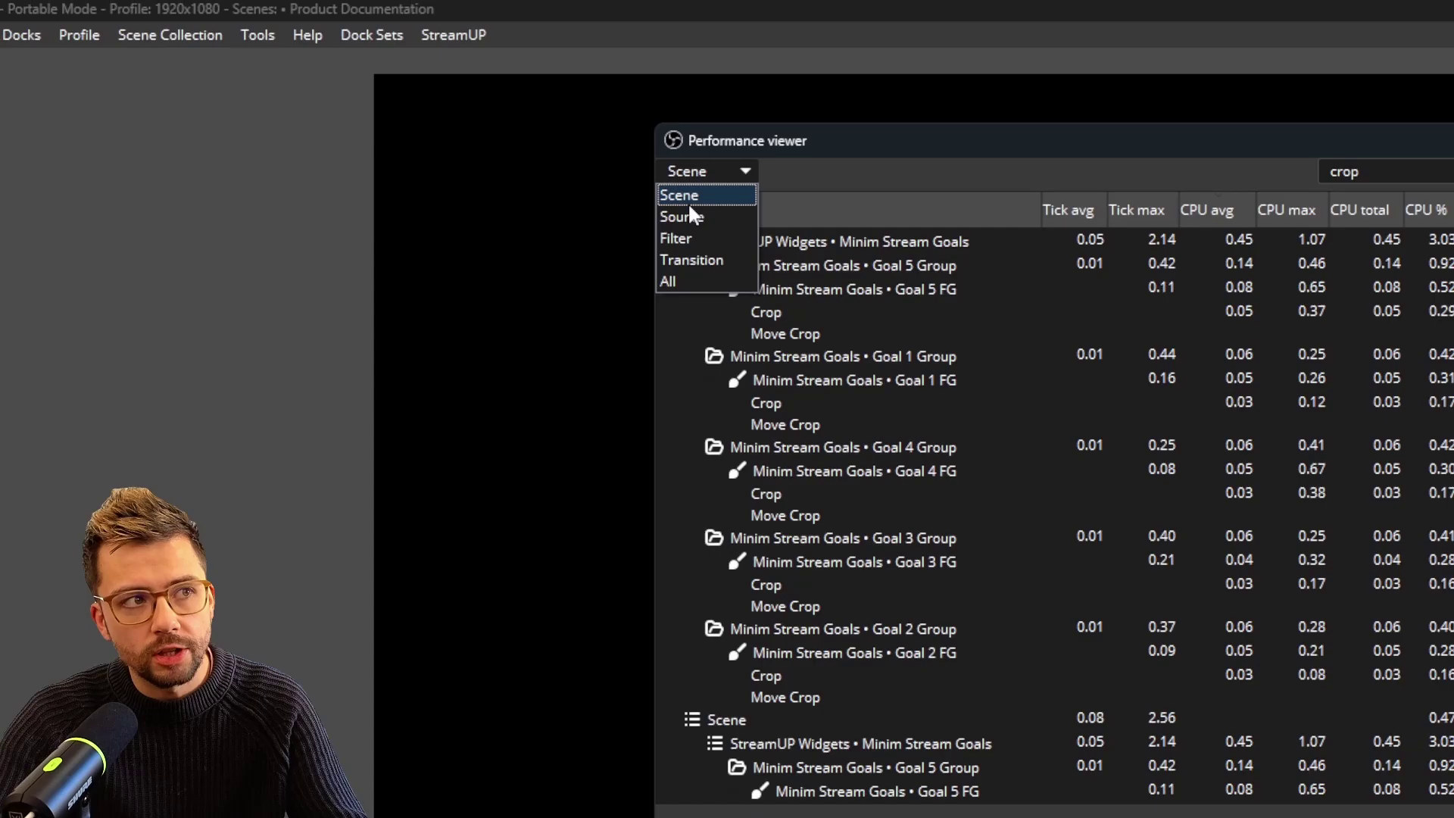
pyautogui.click(667, 190)
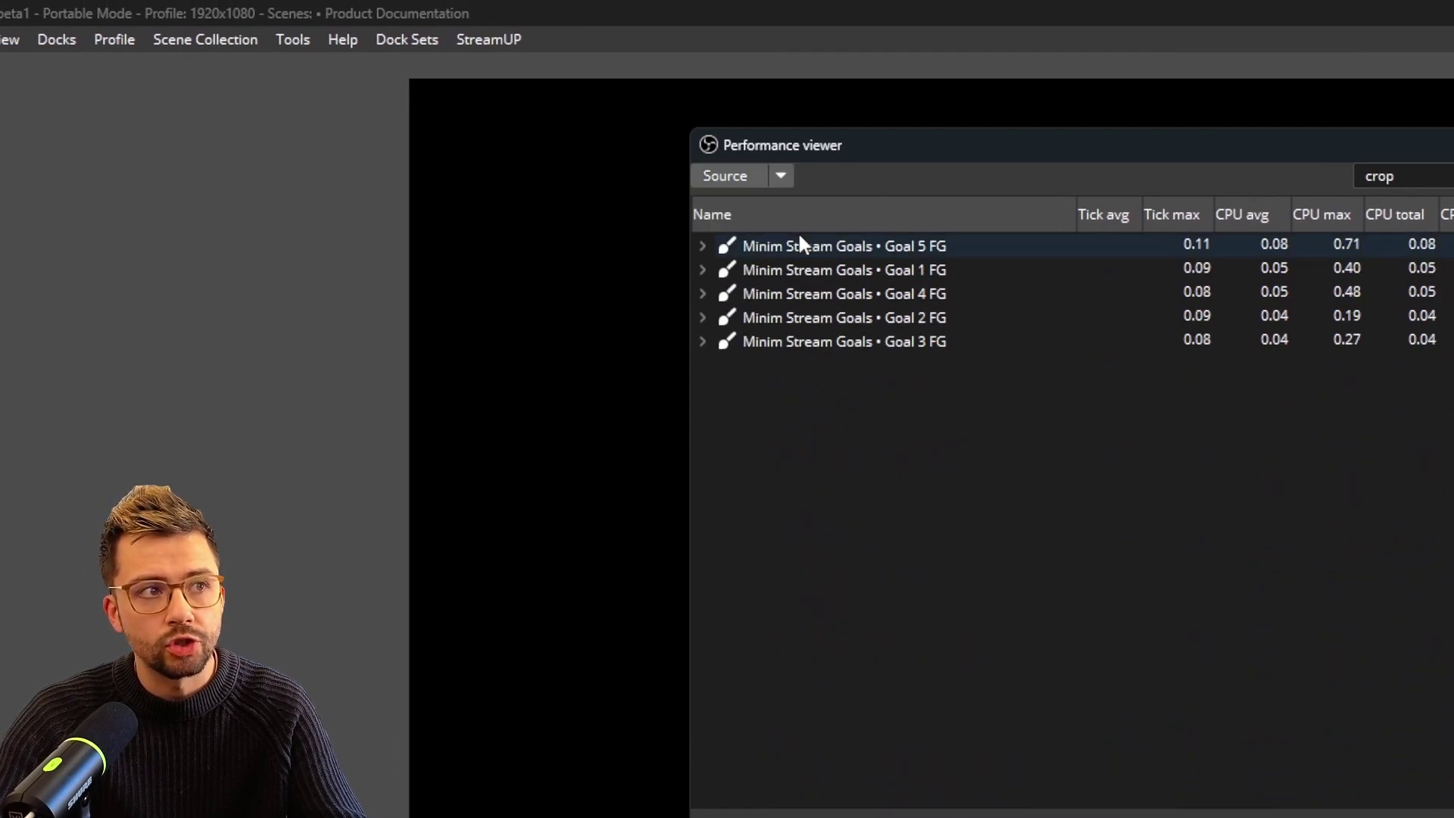
pyautogui.click(700, 244)
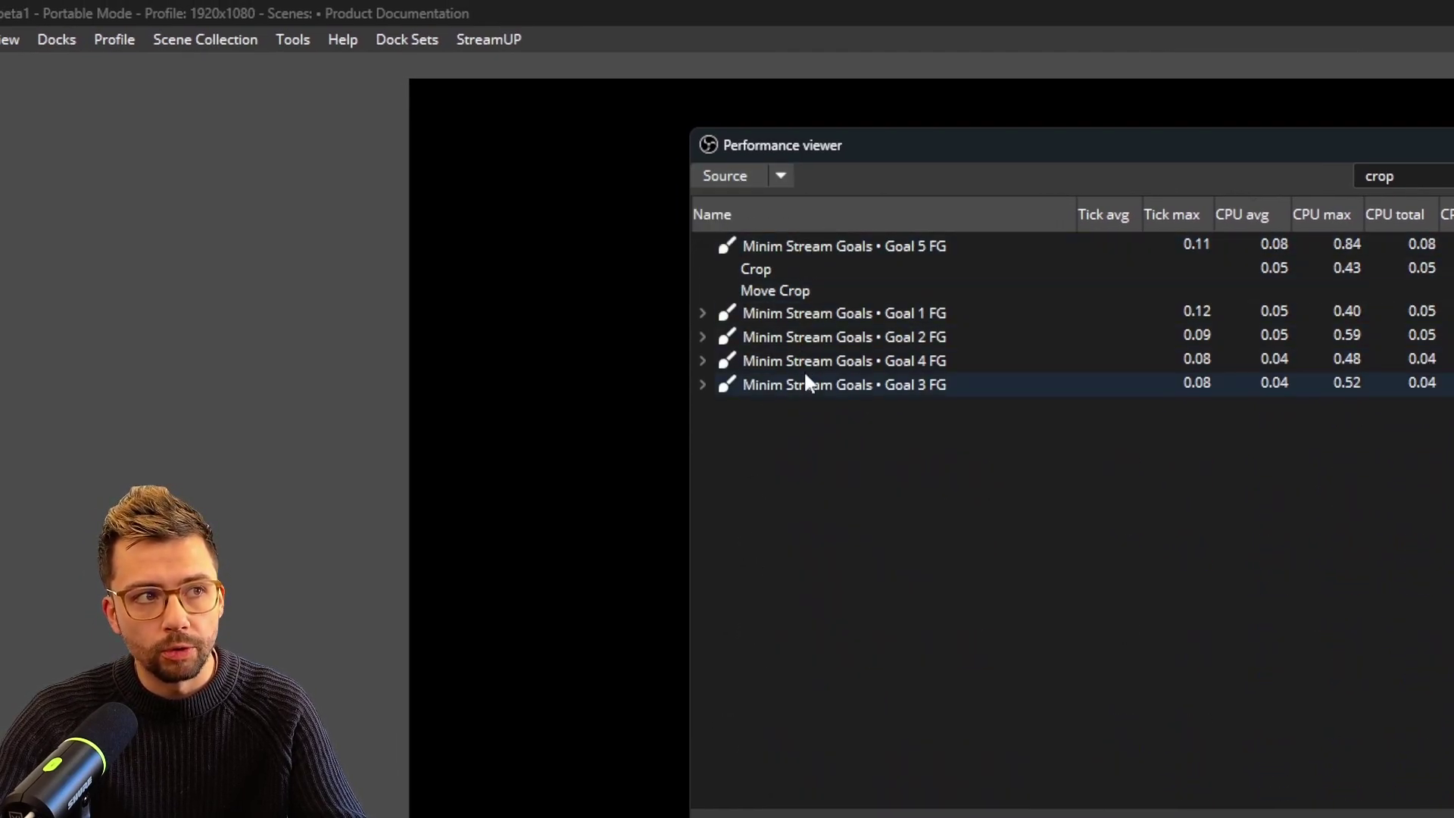
# - Switch the listing to Filter and select the first Crop row
pyautogui.click(780, 176)
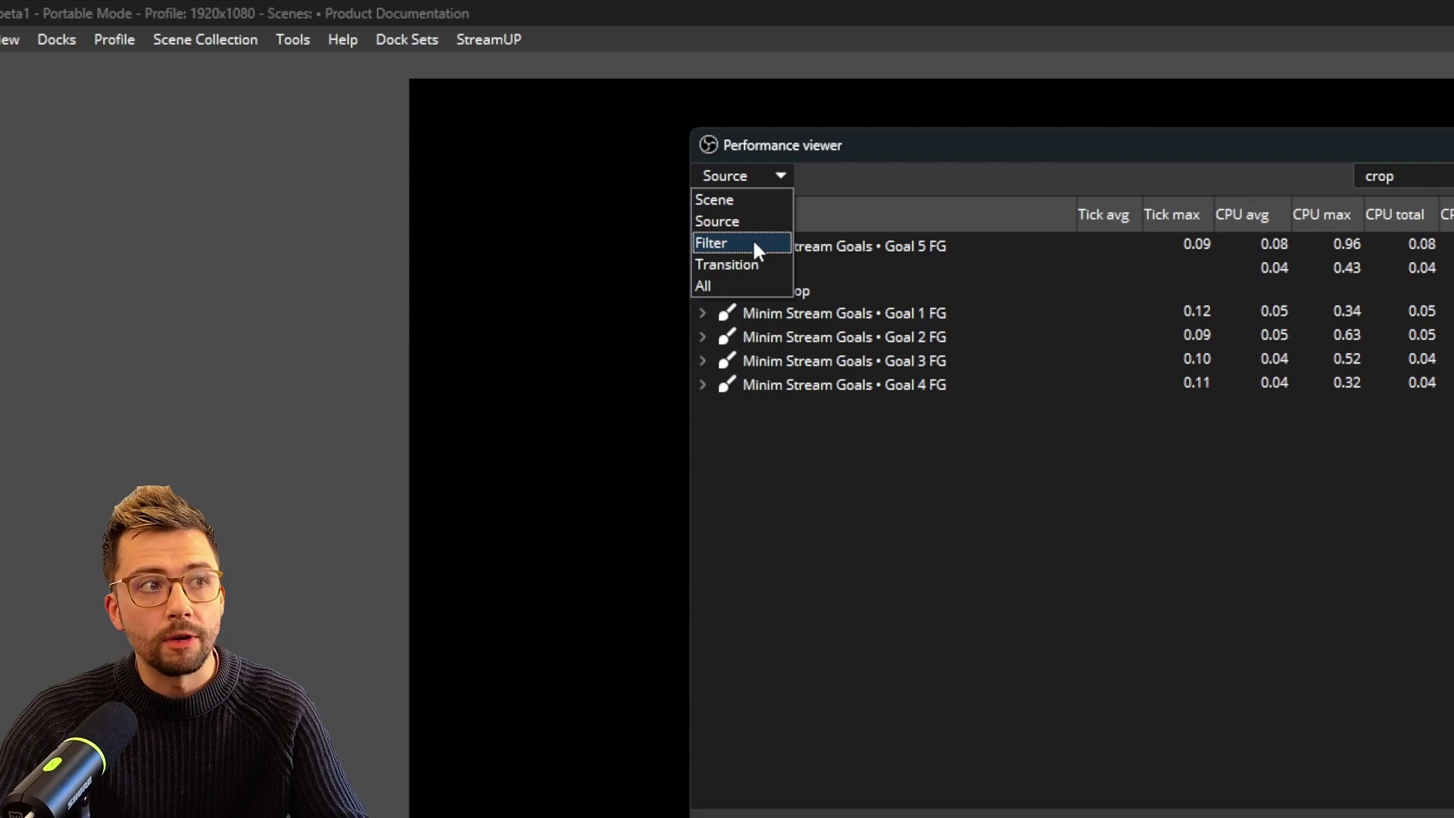
pyautogui.click(754, 243)
pyautogui.click(754, 244)
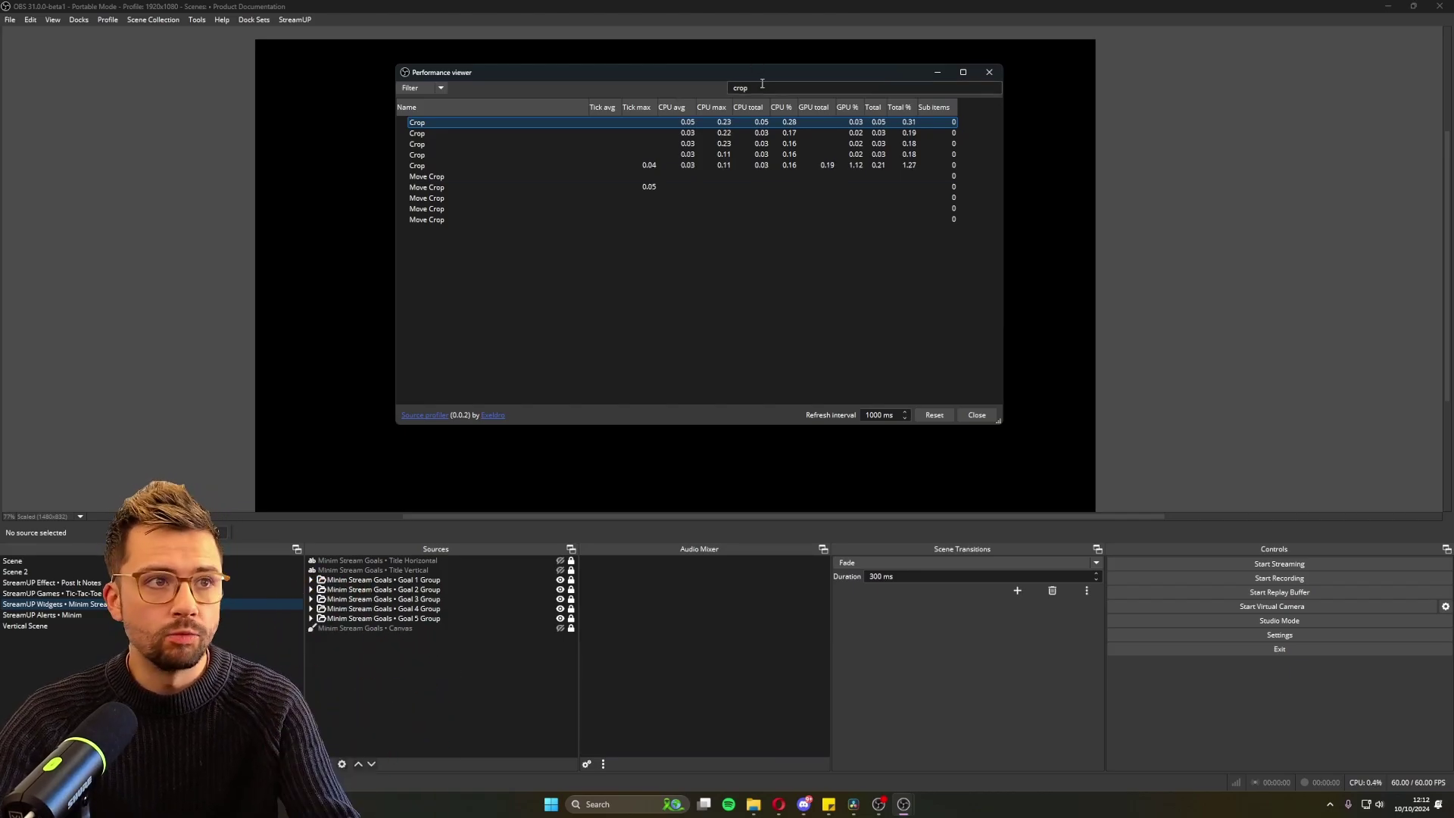
# - Delete the 'crop' text from the Filter sources search box
pyautogui.press('BackSpace')
pyautogui.press('BackSpace')
pyautogui.press('BackSpace')
pyautogui.press('BackSpace')
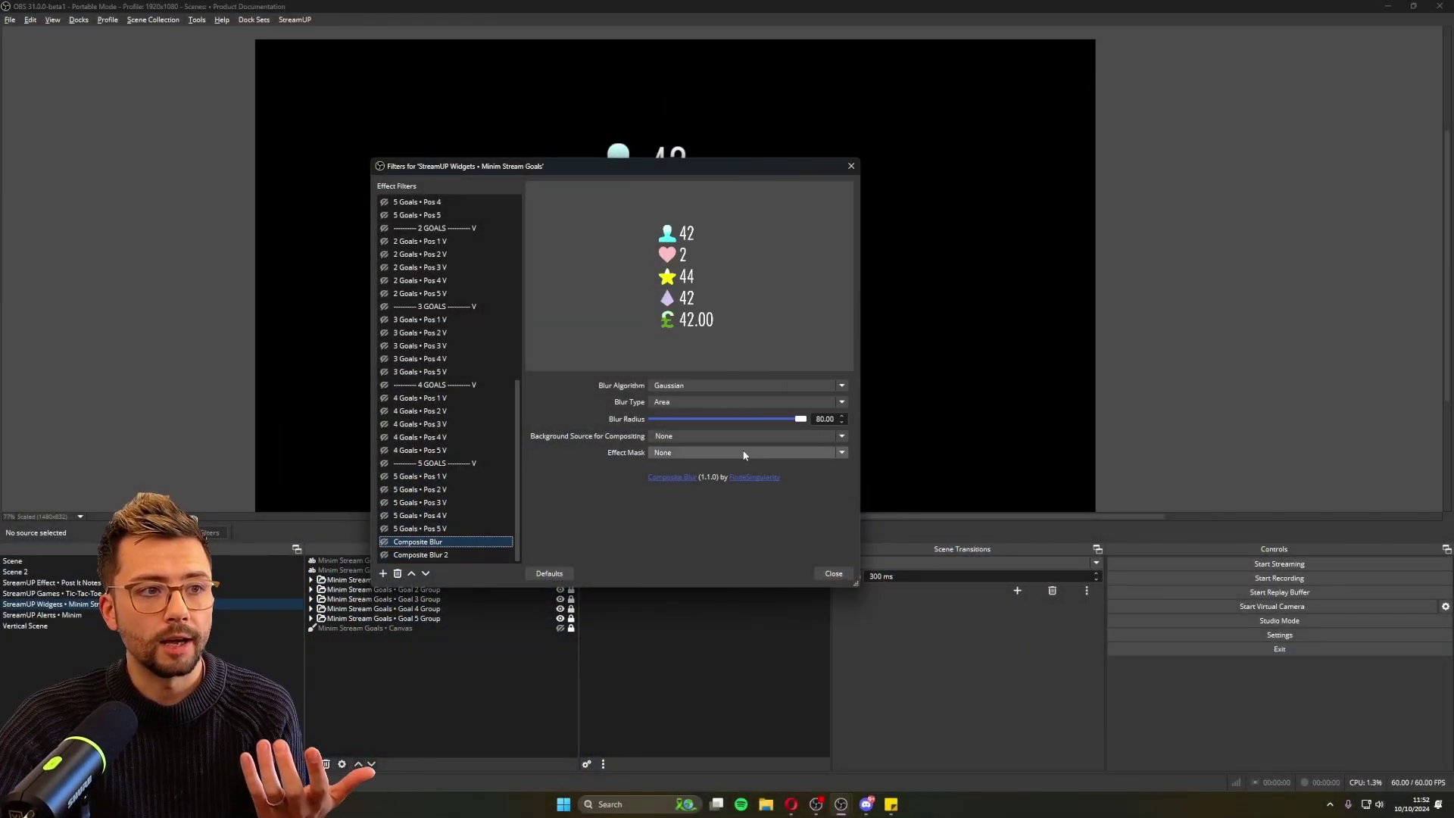
# - Change the Composite Blur's algorithm to Dual Kawase and reopen the algorithm list
pyautogui.click(762, 386)
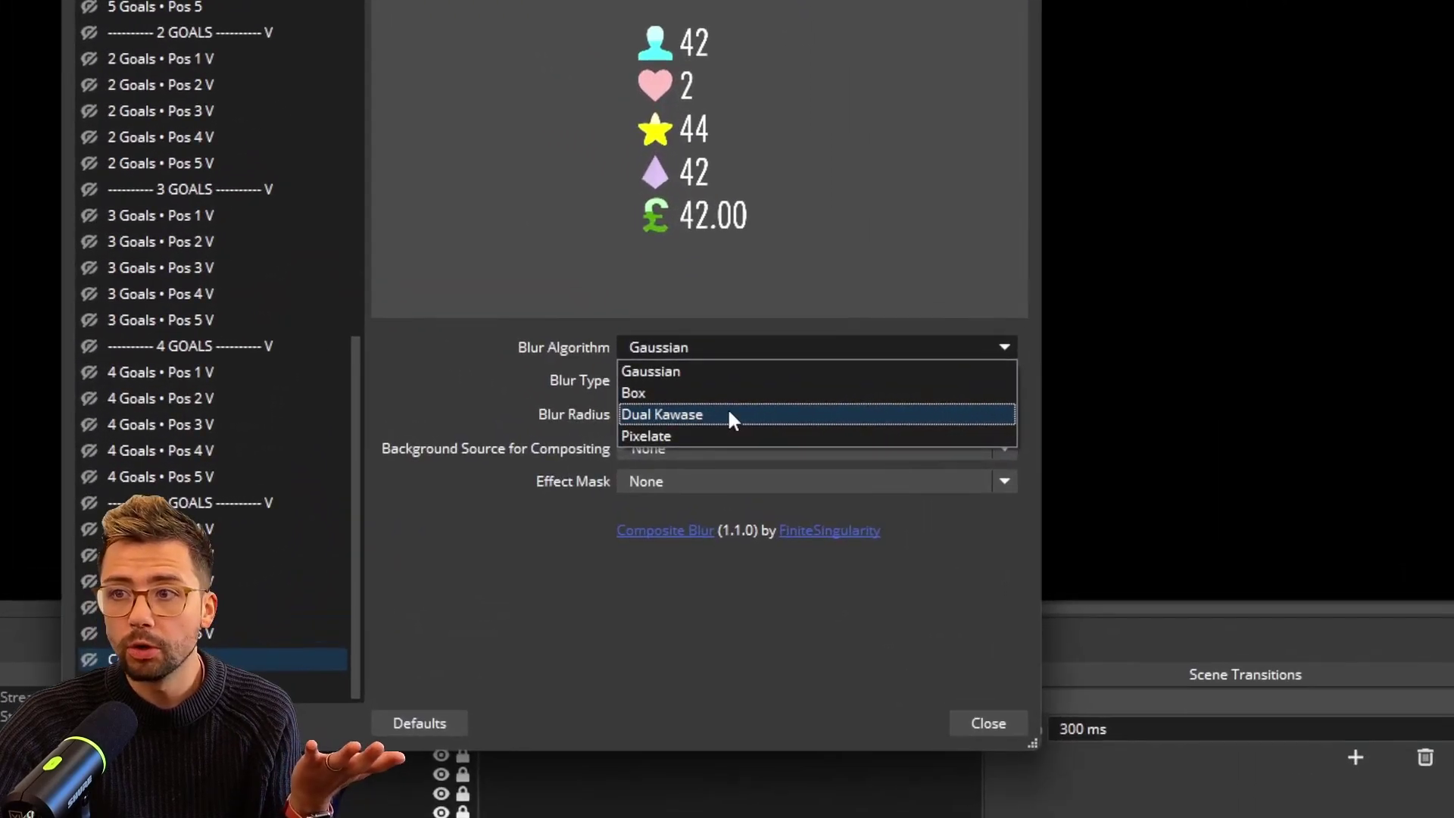
pyautogui.click(704, 418)
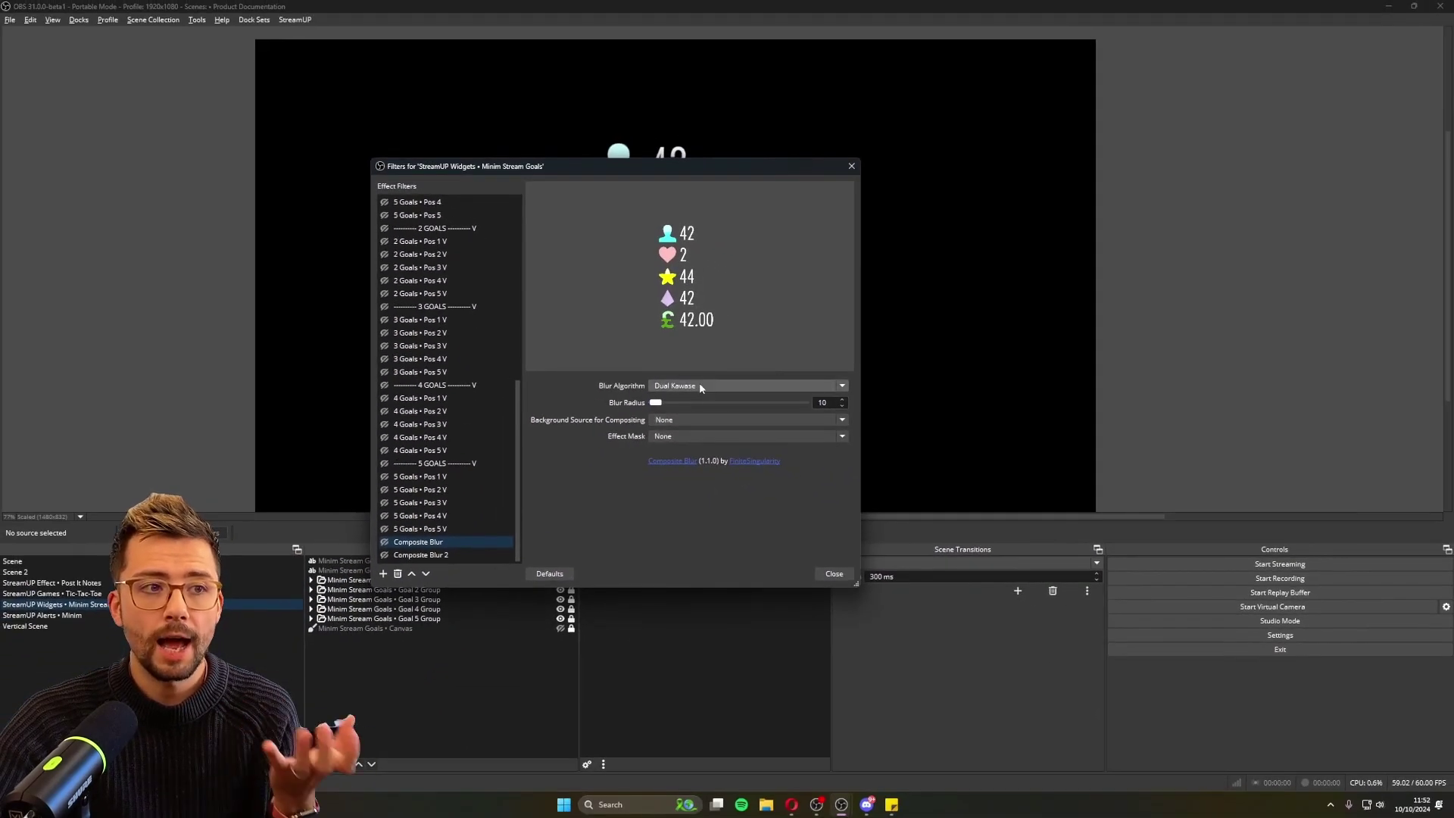
pyautogui.click(700, 387)
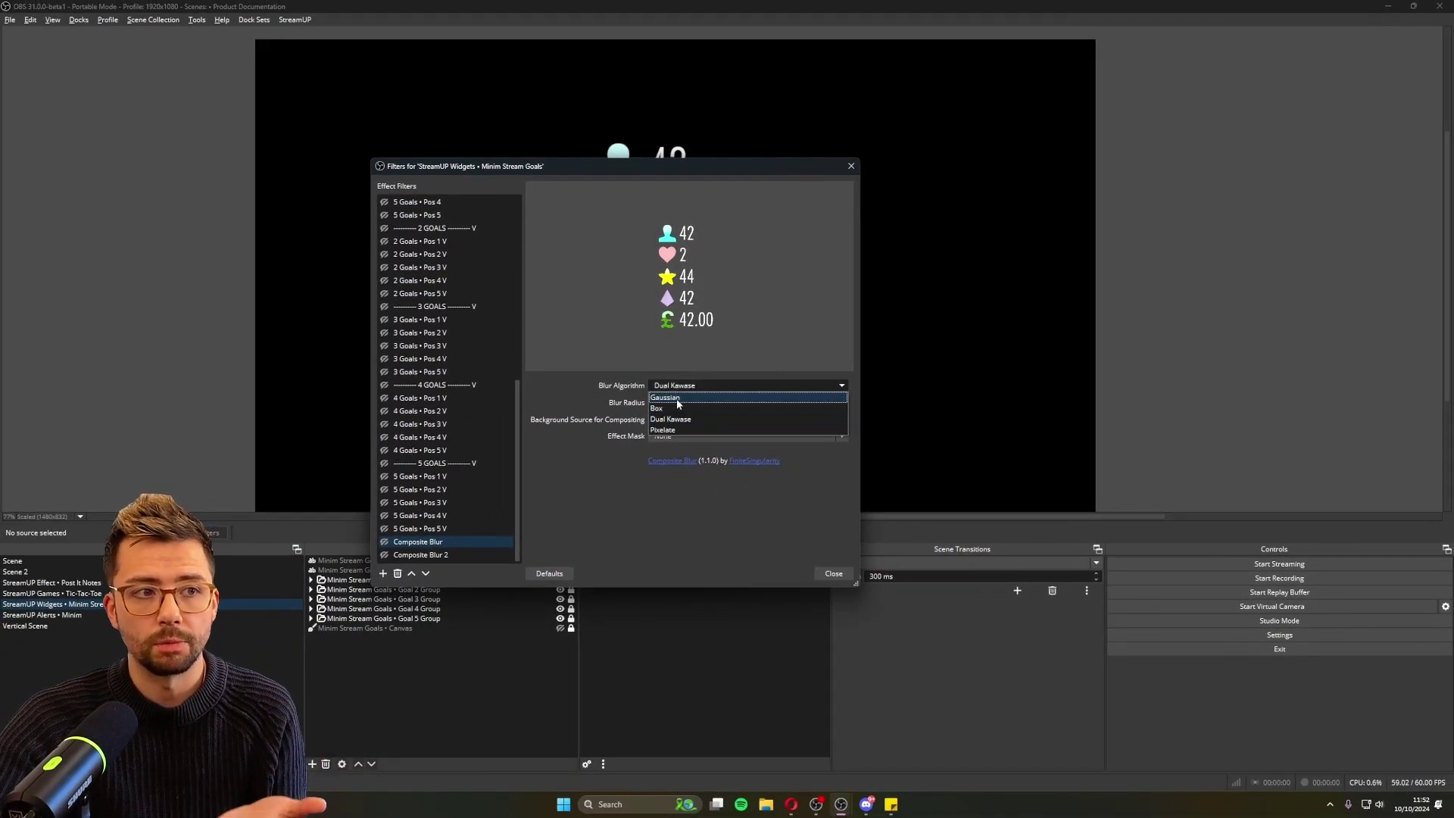